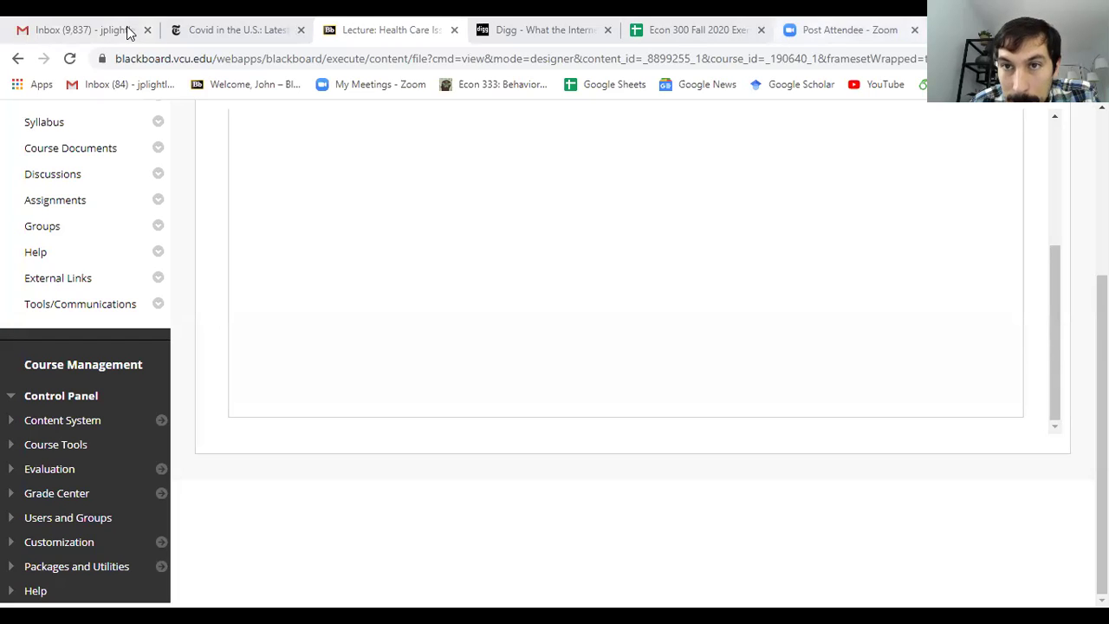
Step: Switch to the Econ 300 Fall 2020 Exercises spreadsheet, showing the Health Insurance sheet
key("ctrl+5")
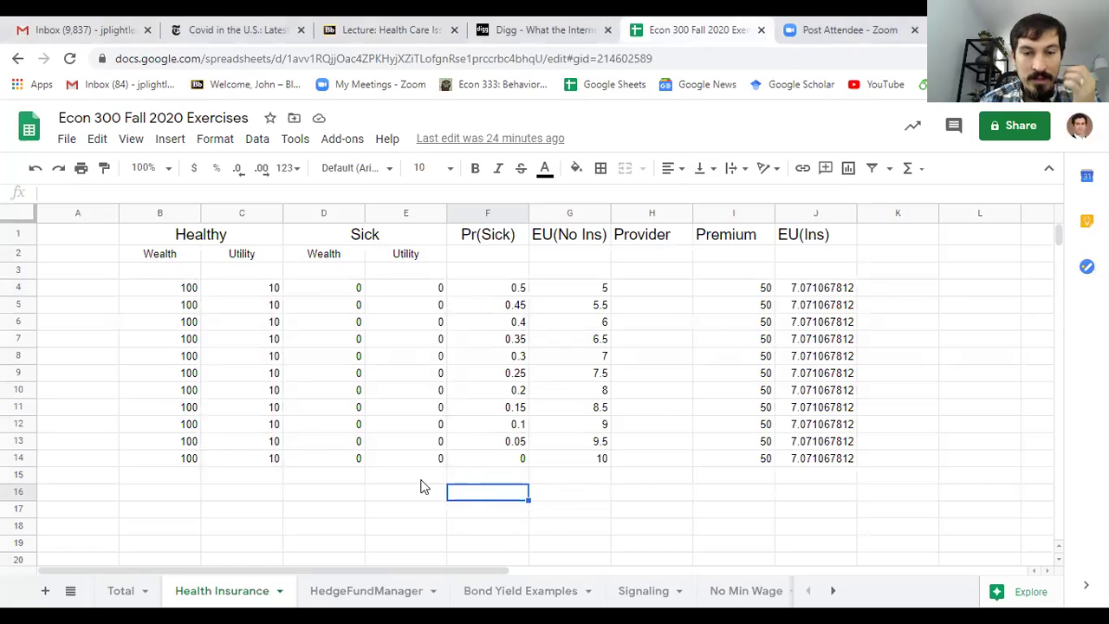
left_click(216, 492)
left_click(156, 490)
left_click(83, 475)
left_click(52, 301)
left_click(64, 291)
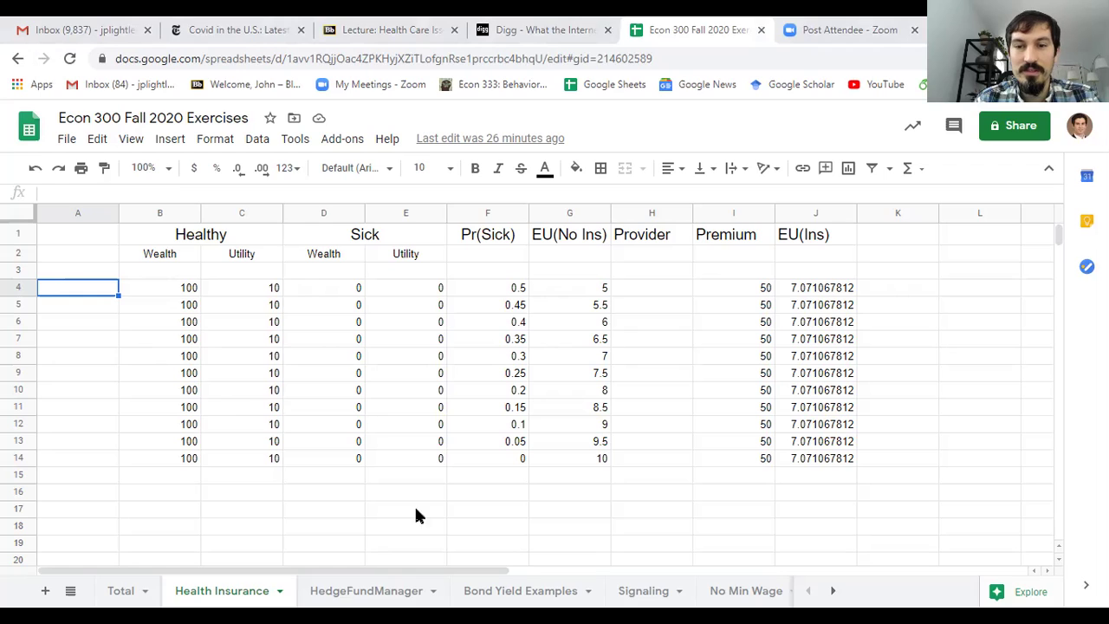
Step: Enter the first names of two participants in A16 and A17, below the health insurance table
left_click(89, 492)
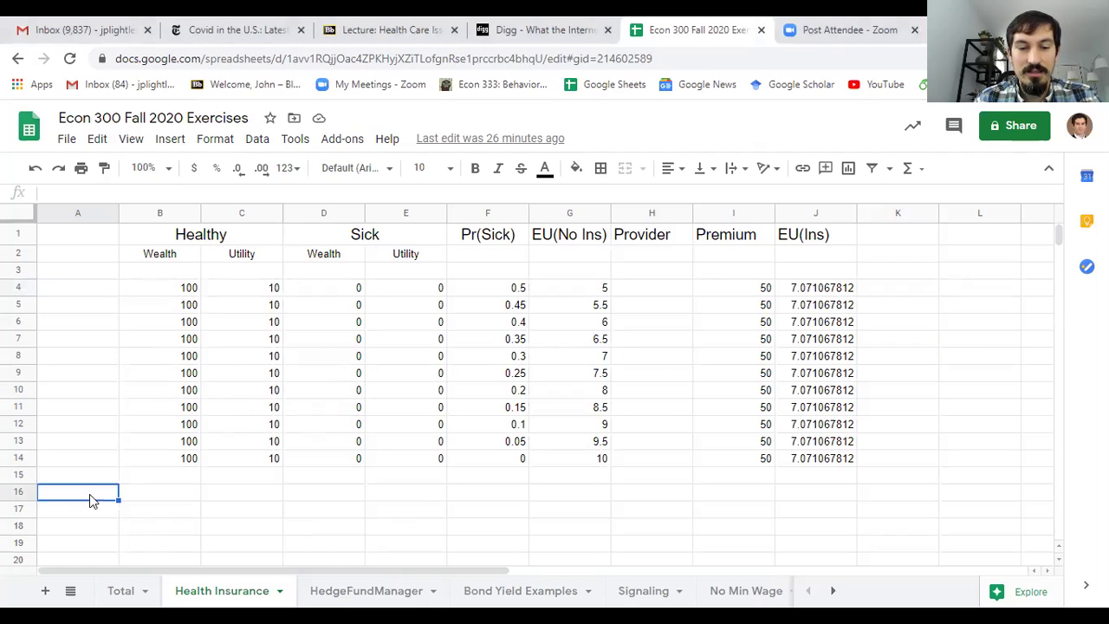
type("Daniel")
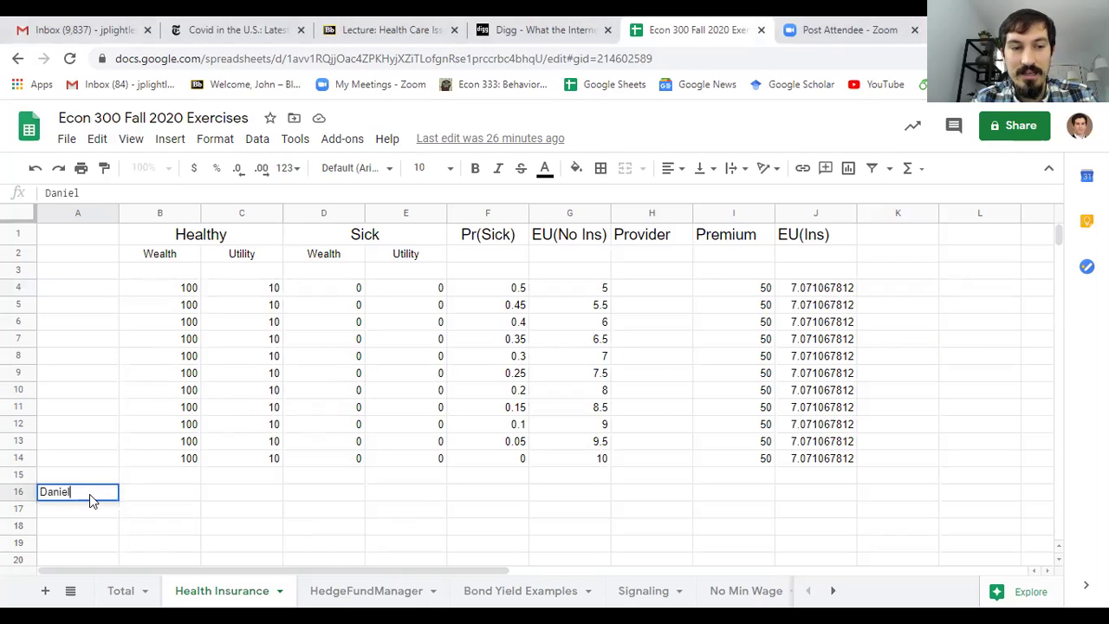
key("Return")
type("Collin")
key("Return")
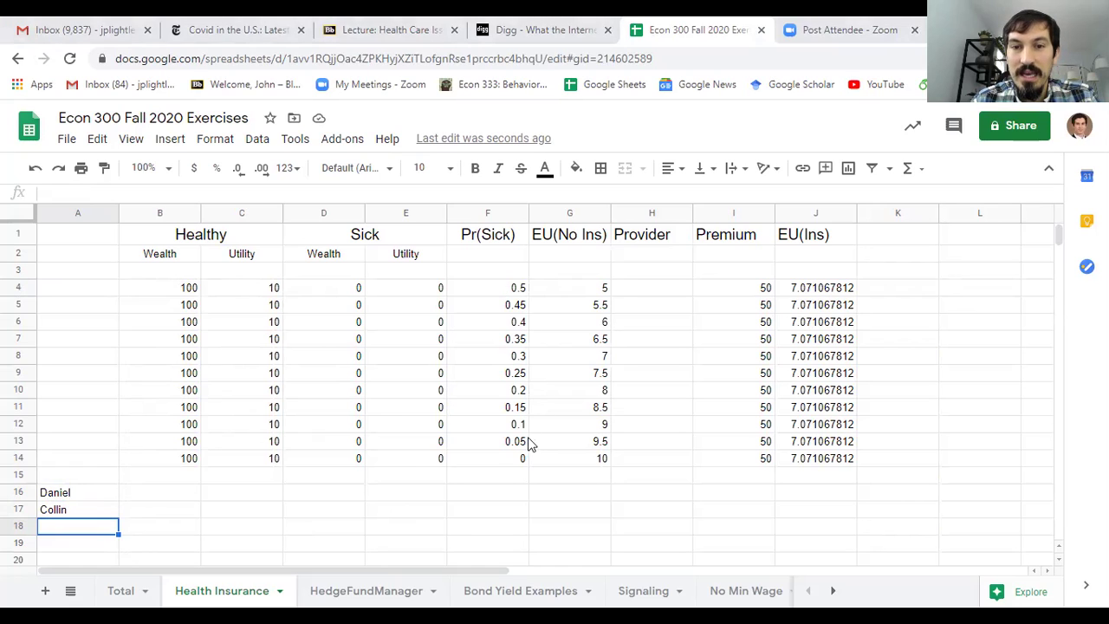
Step: Enter a participant's first name in A4, labelling the row with the 0.5 sickness probability
left_click_drag(498, 291, 495, 445)
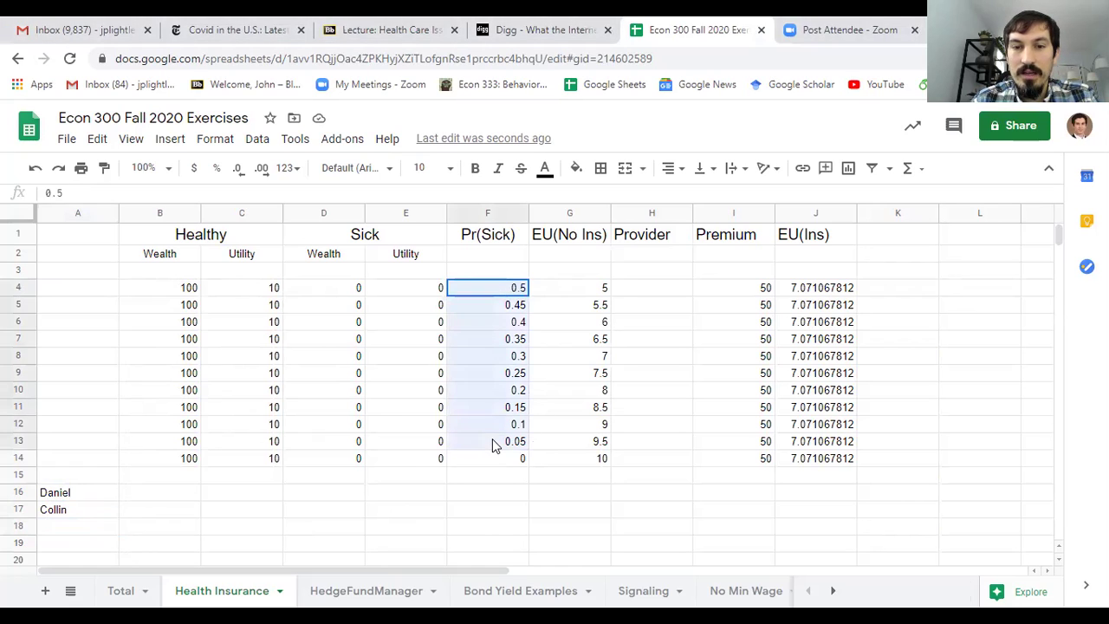
left_click(89, 291)
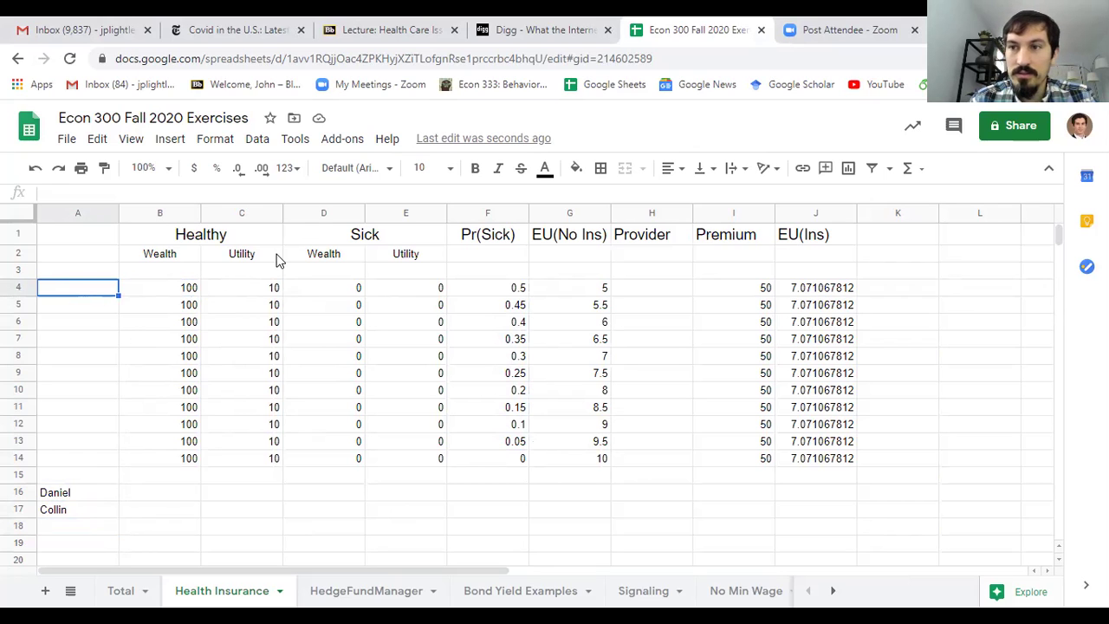
type("Tina")
key("Tab")
Step: Examine the wealth and utility values in the named participant's row, ending with the Healthy columns
key("Left")
key("Right")
key("Right")
key("Right")
key("Right")
key("Left")
key("Left")
key("Left")
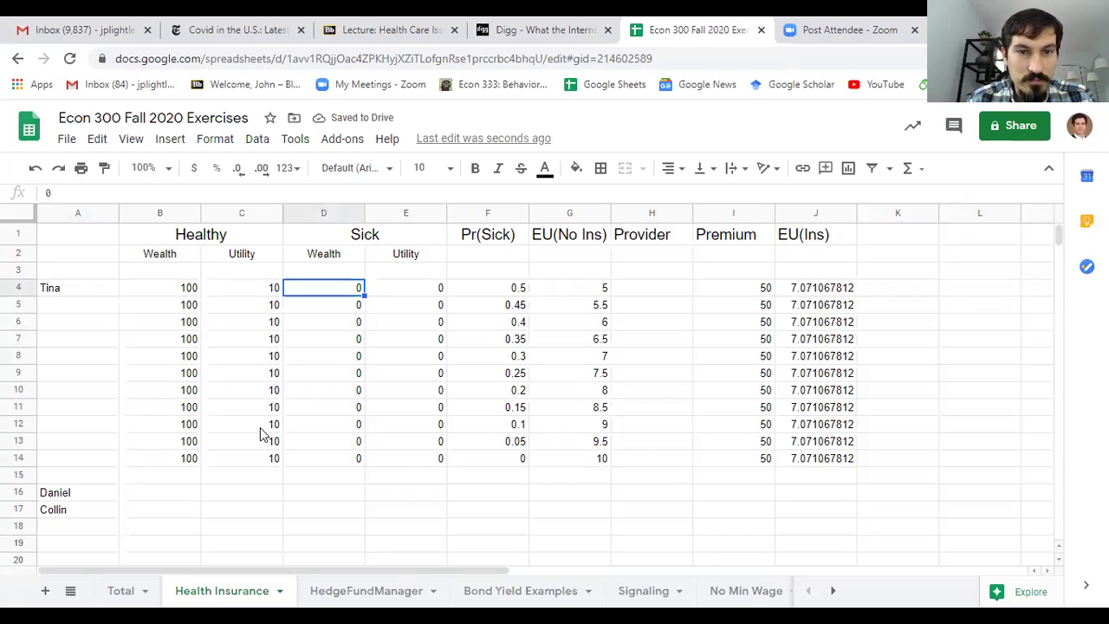
key("Right")
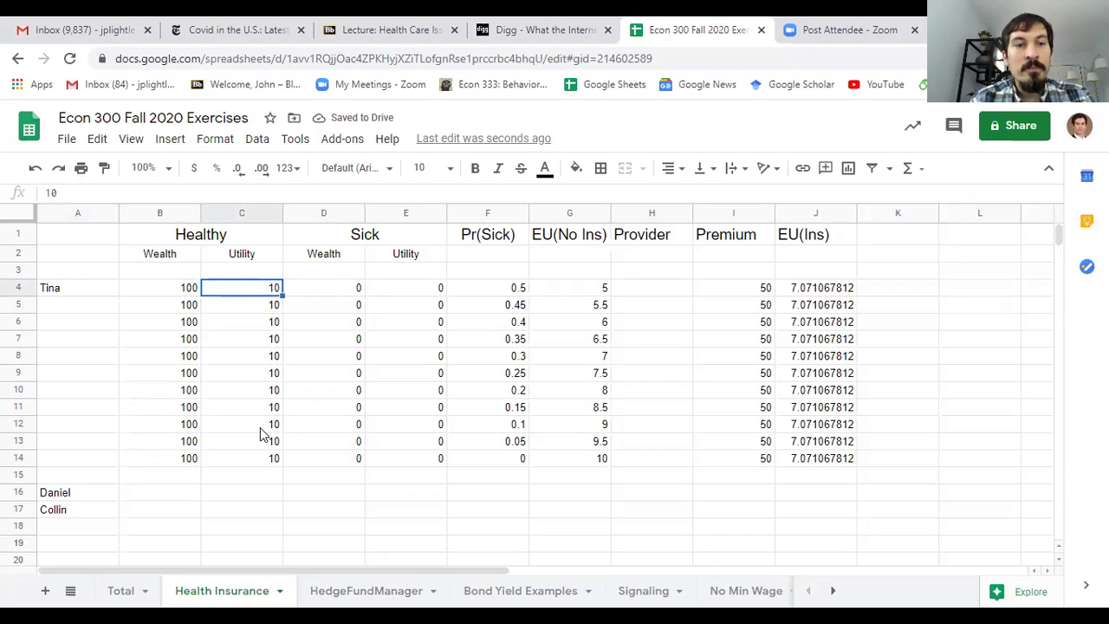
key("Left")
key("Left")
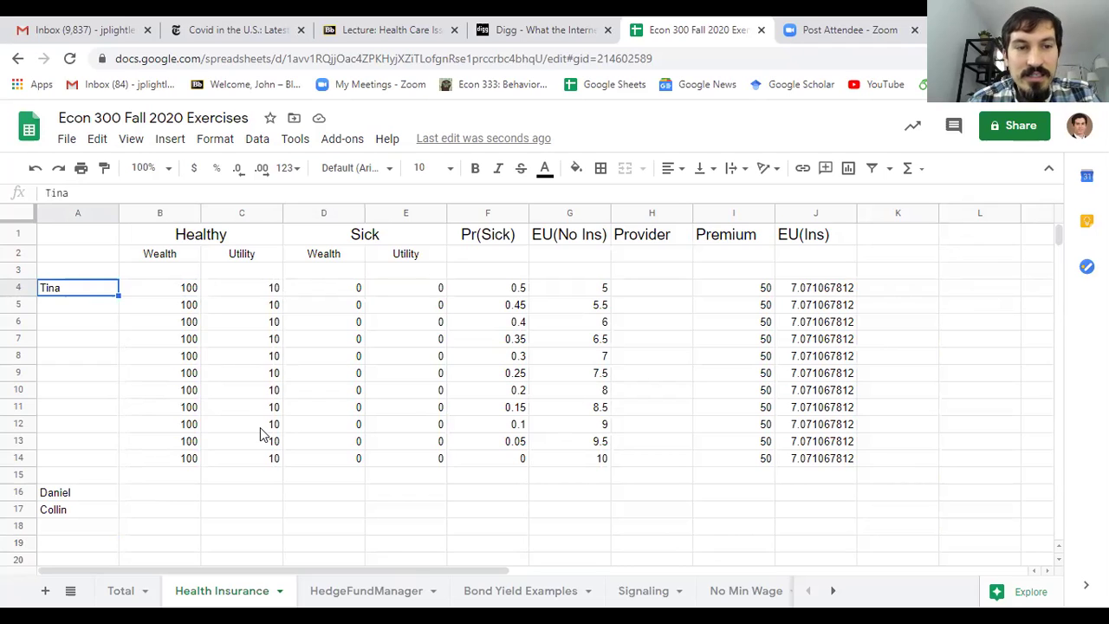
left_click(173, 293)
left_click(240, 297)
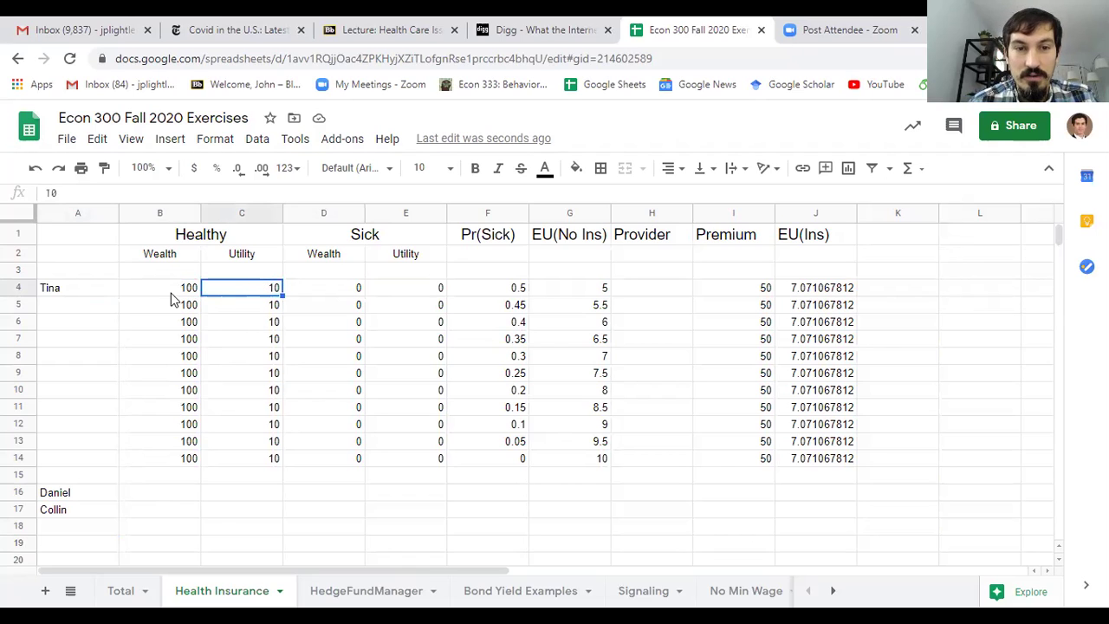
Step: Examine the Sick wealth and utility in row 4 and compare the first two Pr(Sick) values
left_click(361, 241)
left_click(357, 253)
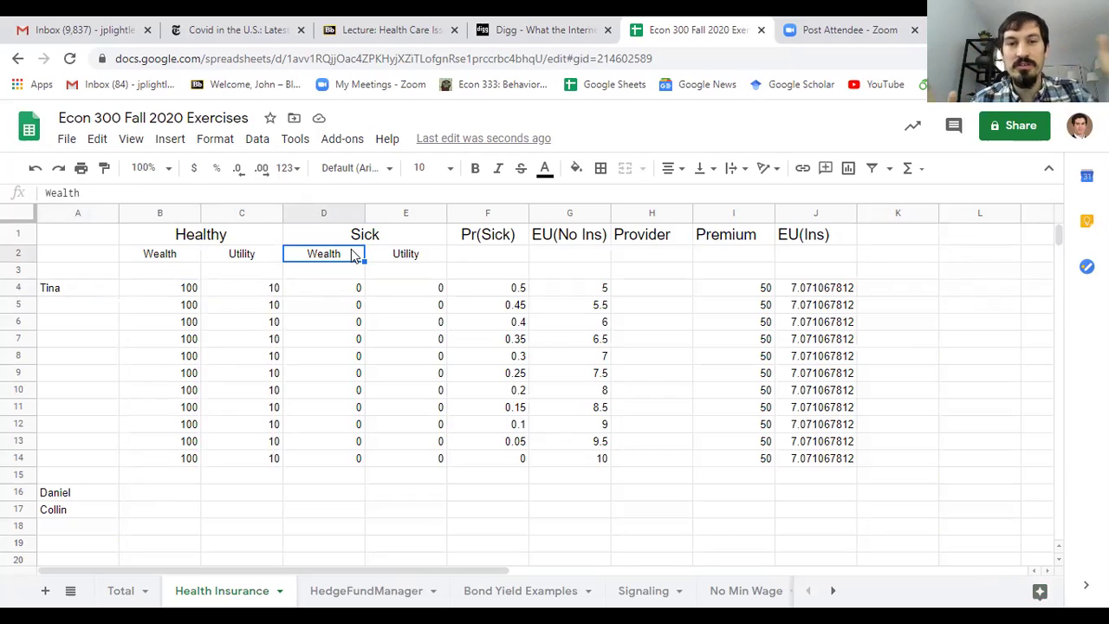
left_click(337, 291)
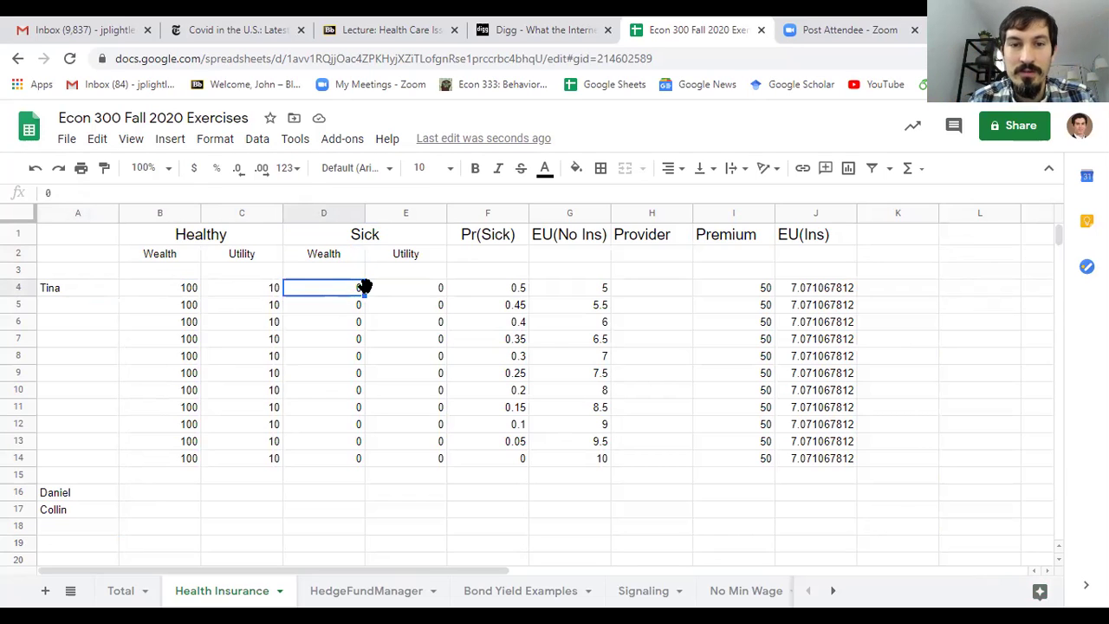
left_click(394, 294)
left_click(493, 235)
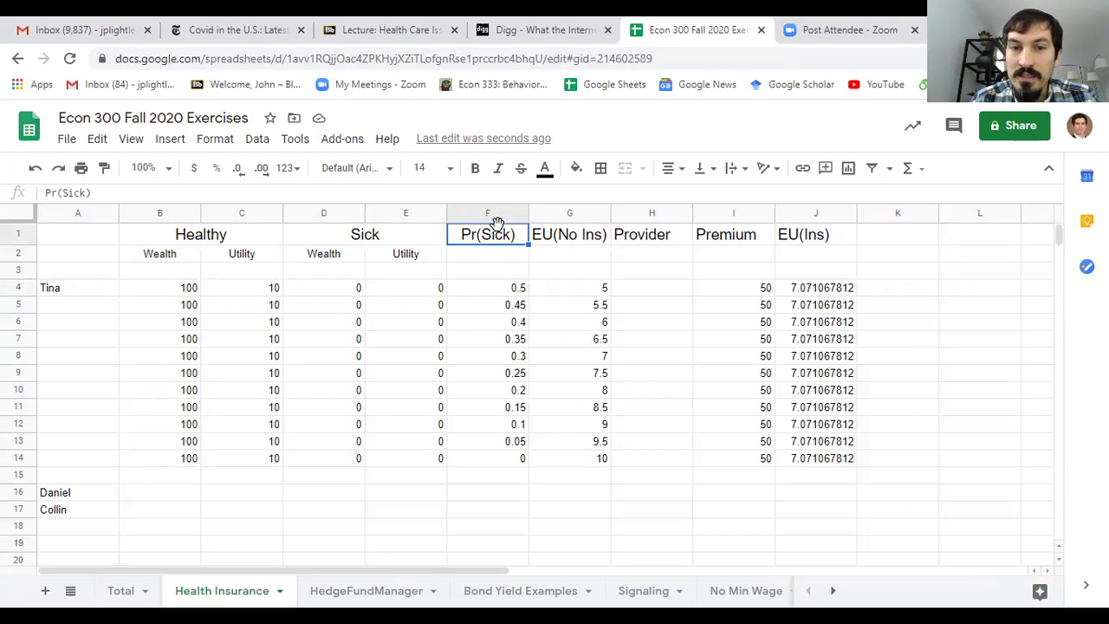
left_click(504, 291)
left_click(498, 308)
left_click(492, 289)
left_click(78, 288)
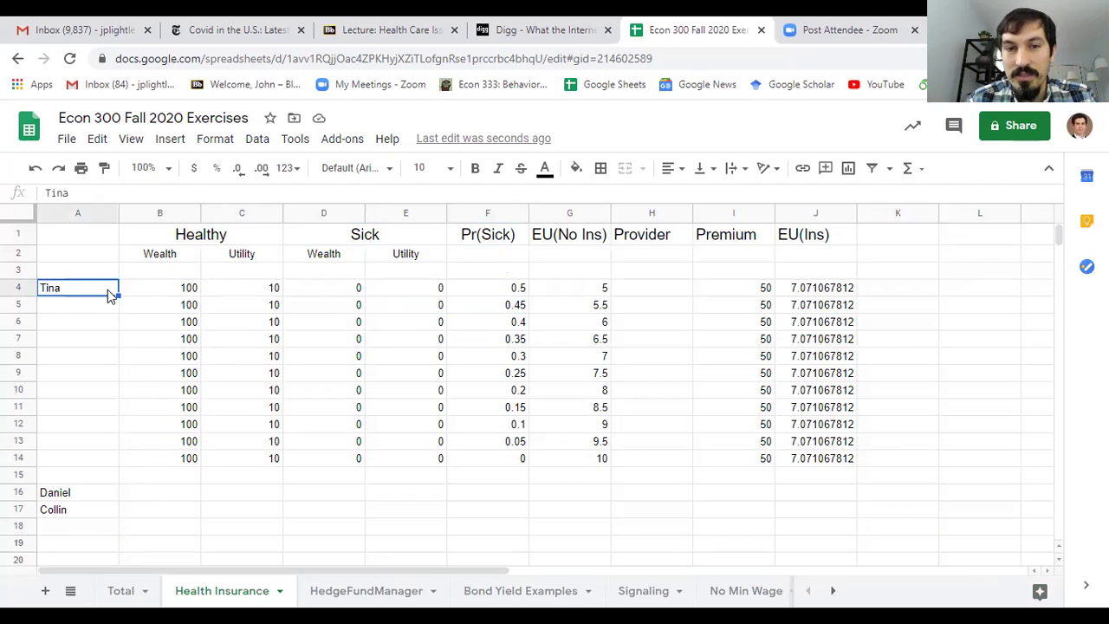
left_click_drag(497, 292, 494, 307)
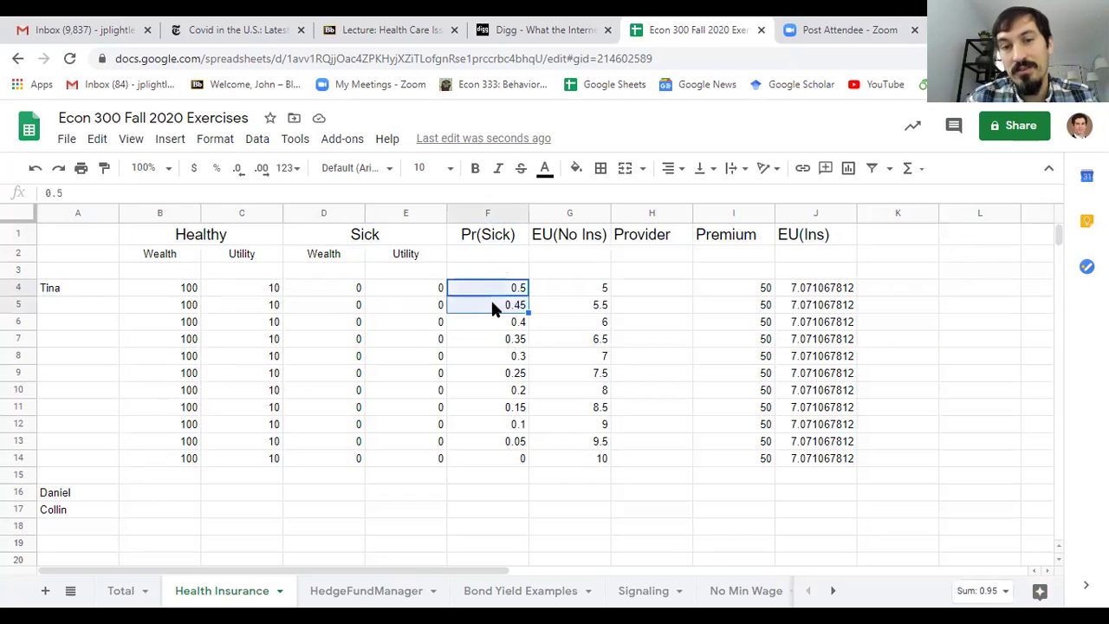
left_click(486, 290)
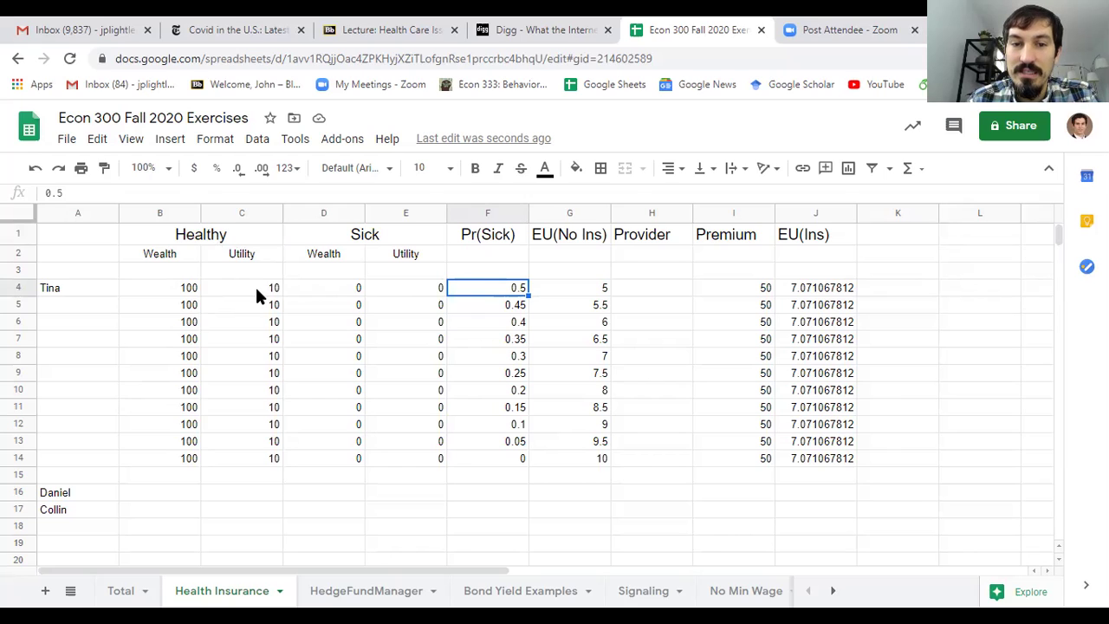
Step: Check the EU(No Ins) formulas and values from row 4 down to row 14
left_click(572, 286)
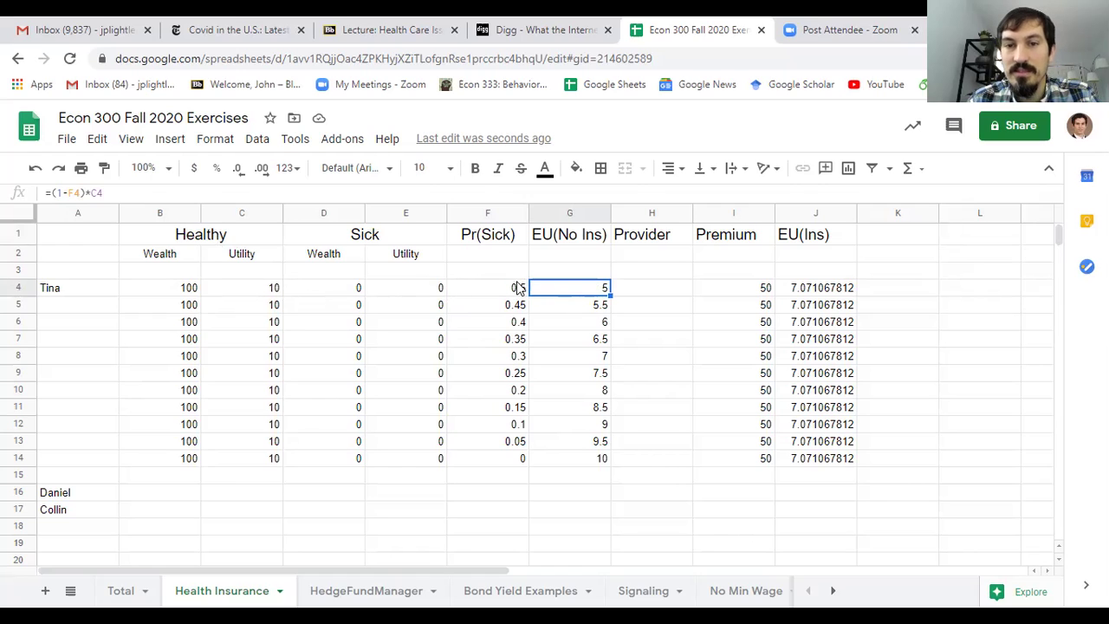
left_click(576, 308)
left_click(580, 285)
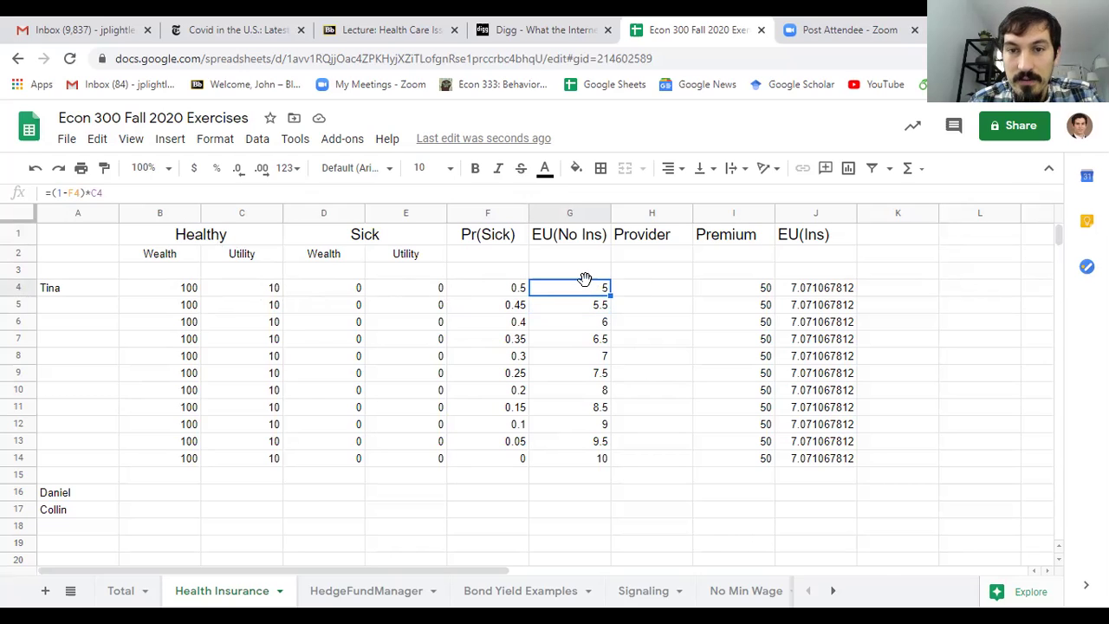
left_click(581, 338)
left_click(579, 373)
left_click(580, 390)
left_click(579, 441)
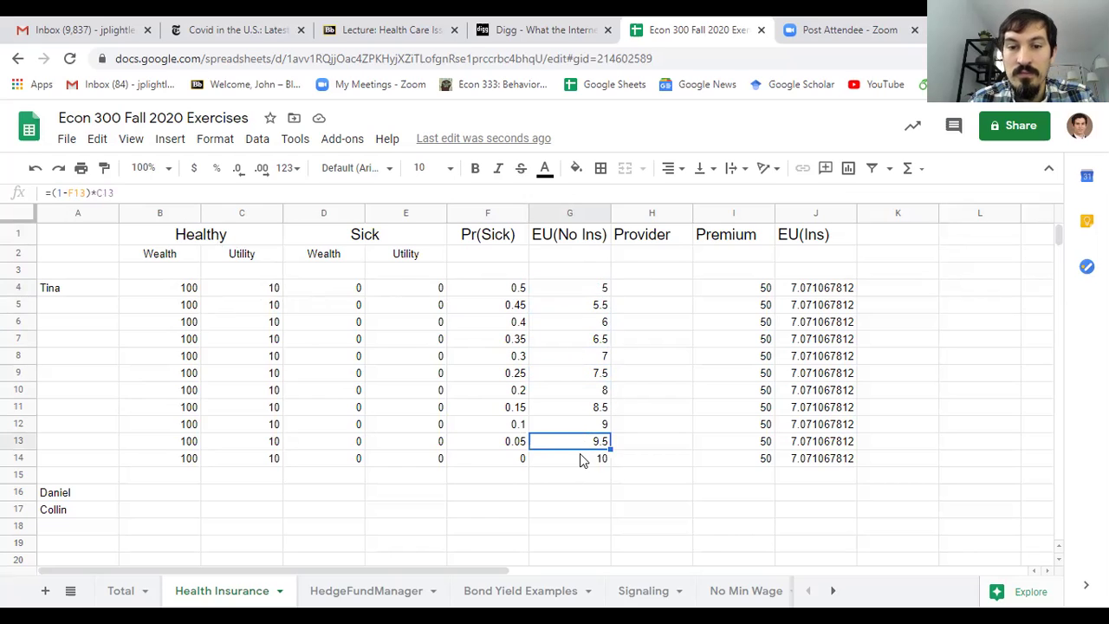
left_click(579, 458)
Step: Go through the Pr(Sick) column to compare the sickness probabilities of the different rows
left_click(490, 292)
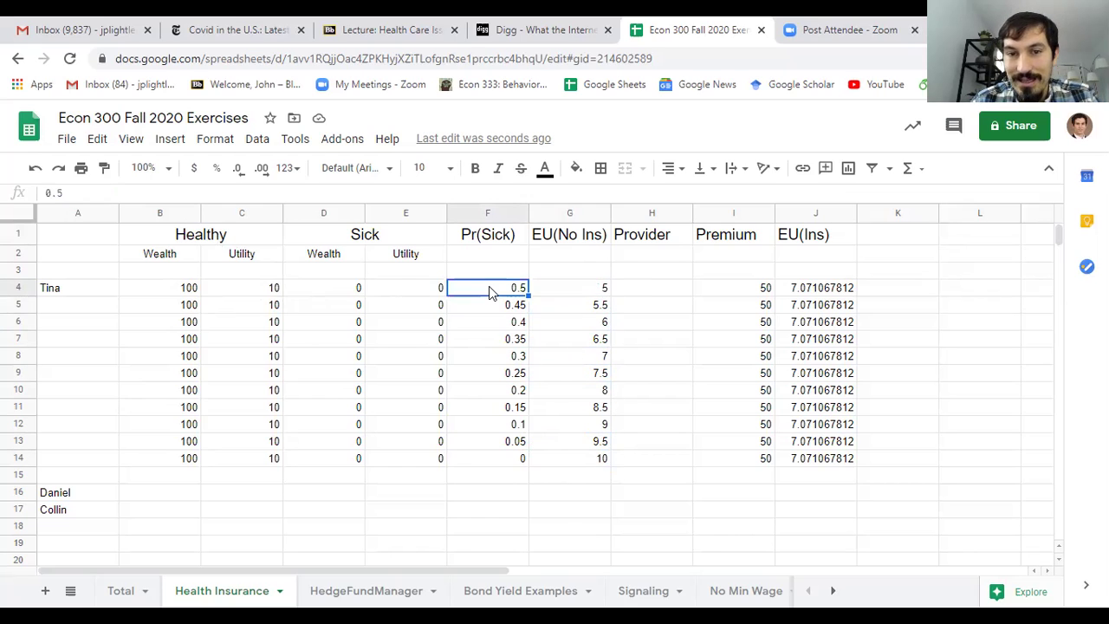
key("Down")
key("Down")
key("Down")
key("Down")
key("Down")
key("Down")
key("Up")
key("Up")
key("Up")
key("Up")
key("Up")
key("Up")
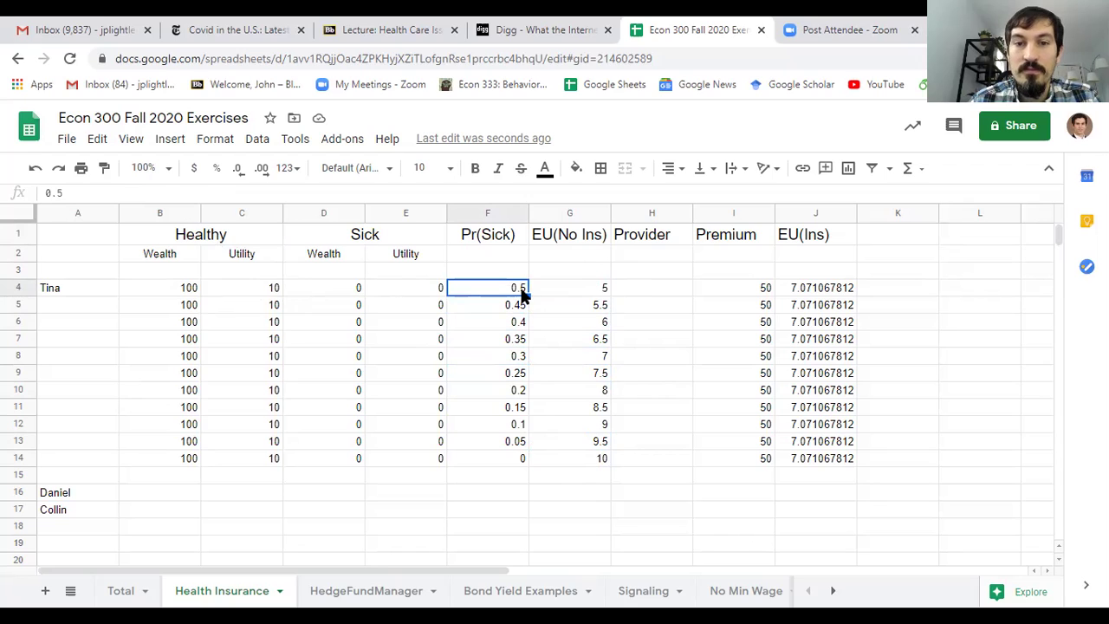
key("Down")
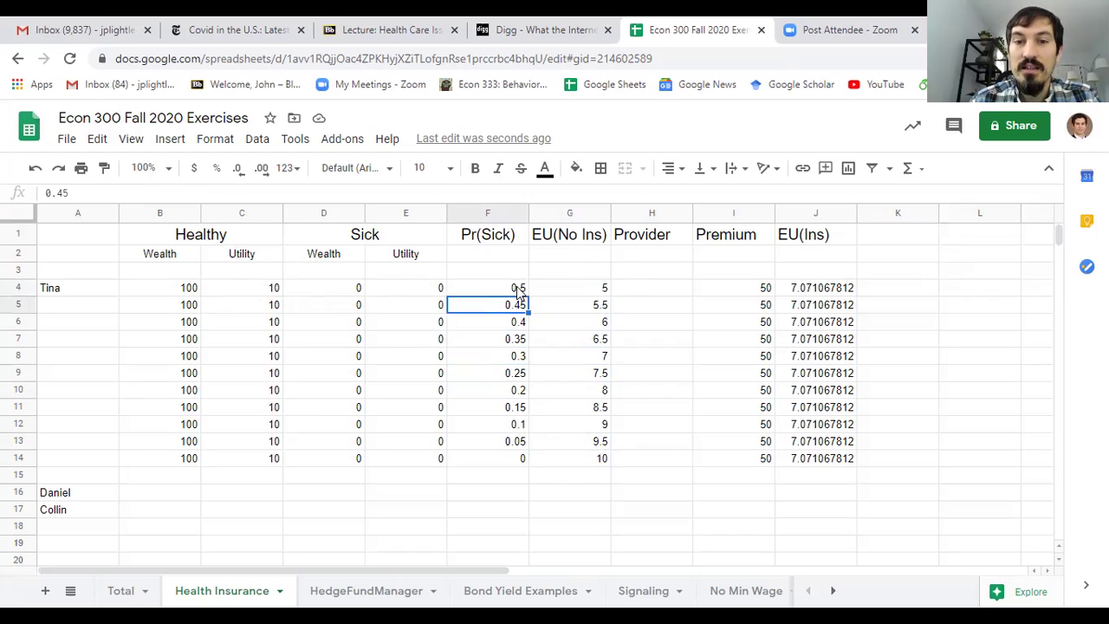
key("Down")
key("Down")
key("Down")
key("Down")
key("Down")
key("Down")
key("Down")
key("Down")
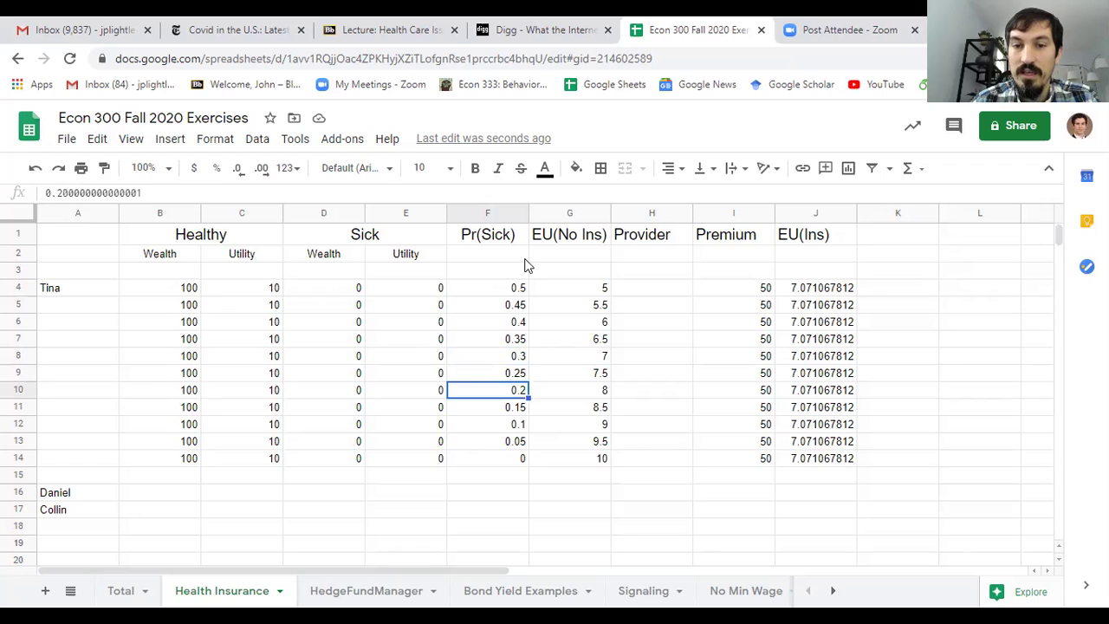
key("Down")
key("Up")
key("Up")
key("Up")
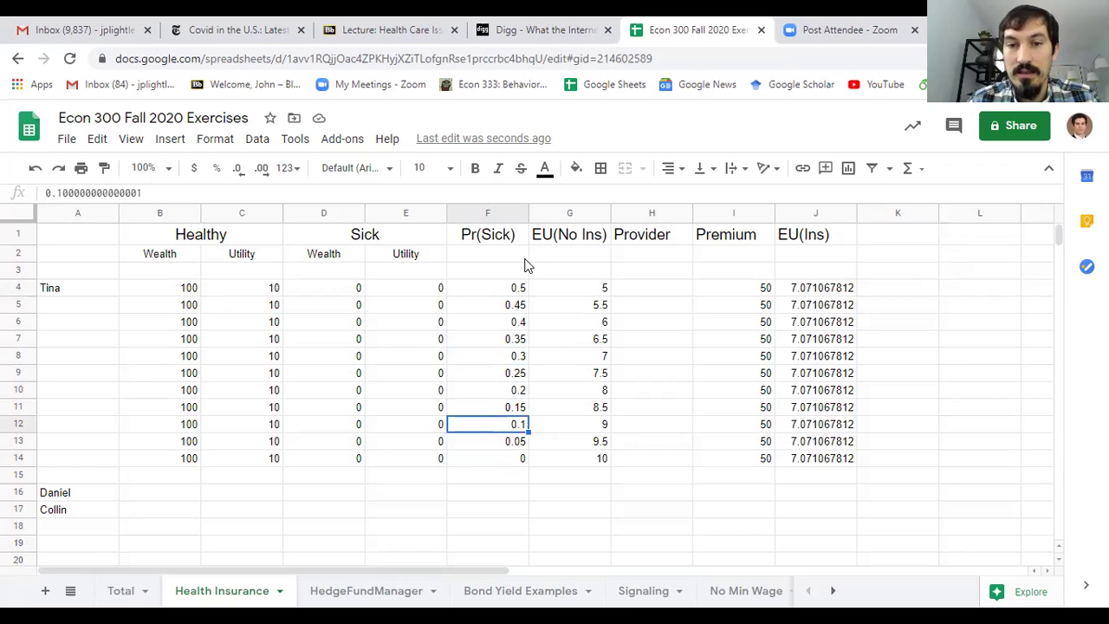
key("Up")
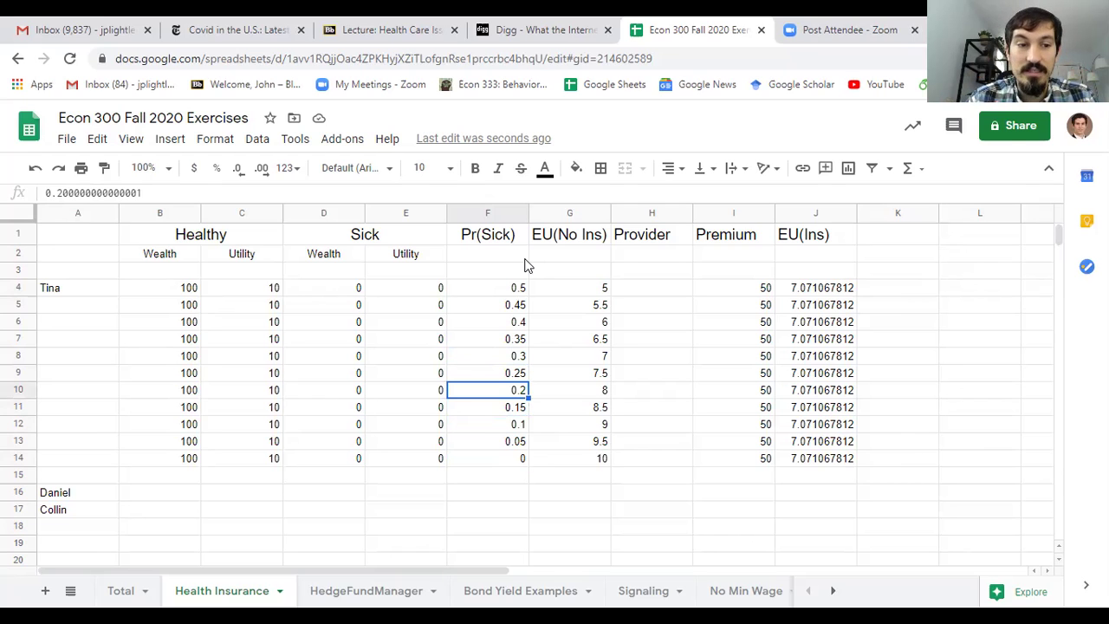
key("Up")
key("Up")
key("Up")
key("Up")
key("Up")
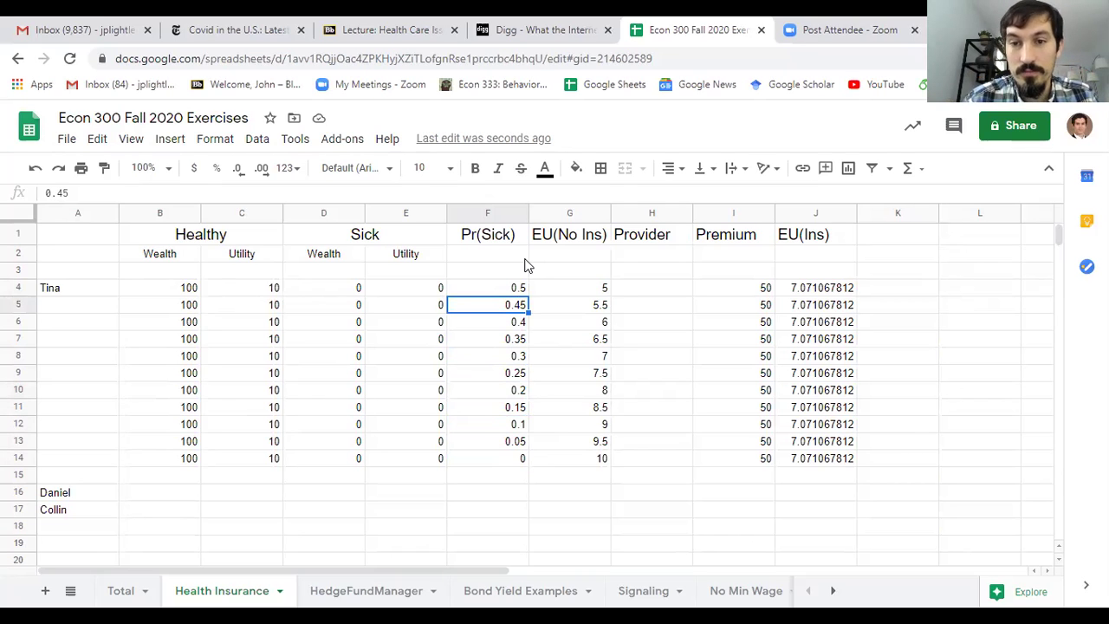
Step: Compare the expected utility, Provider and Premium columns in rows 4 and 5 with the first row's sickness probability
key("Right")
key("Right")
key("Right")
key("Right")
key("Left")
key("Left")
key("Left")
key("Right")
key("Left")
key("Left")
key("Right")
key("Left")
key("Left")
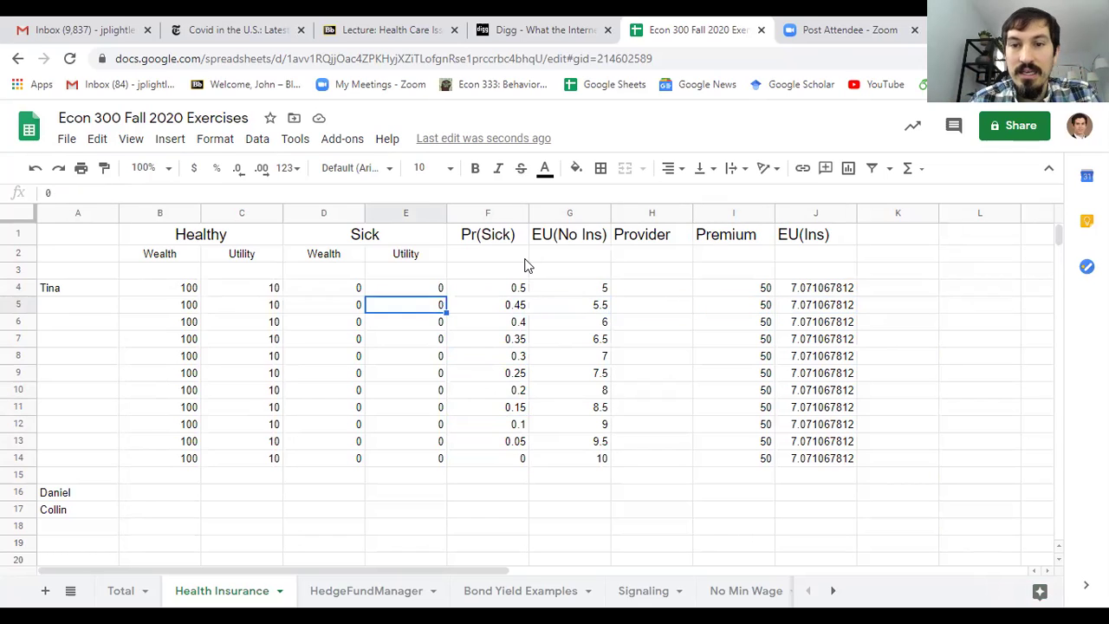
key("Right")
key("Right")
key("Right")
key("Up")
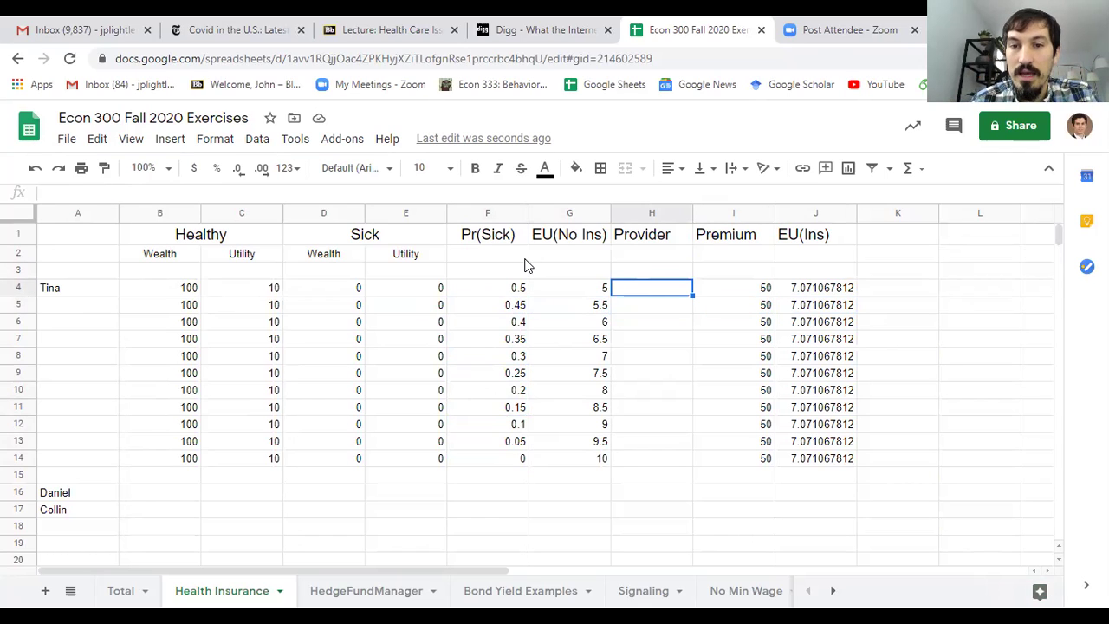
key("Right")
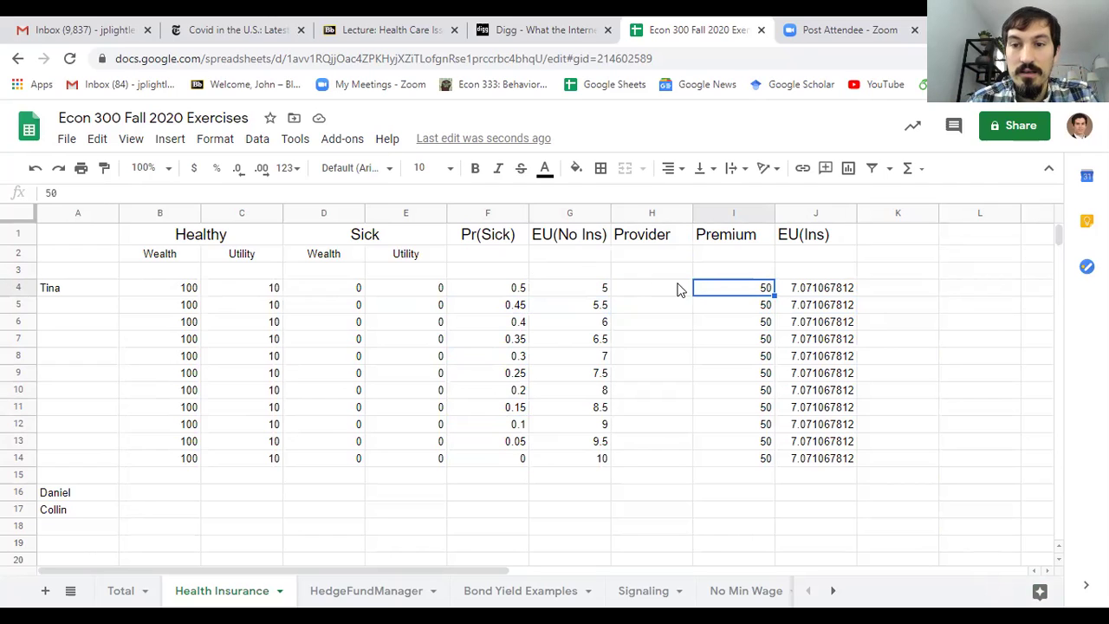
key("Down")
key("Up")
key("Up")
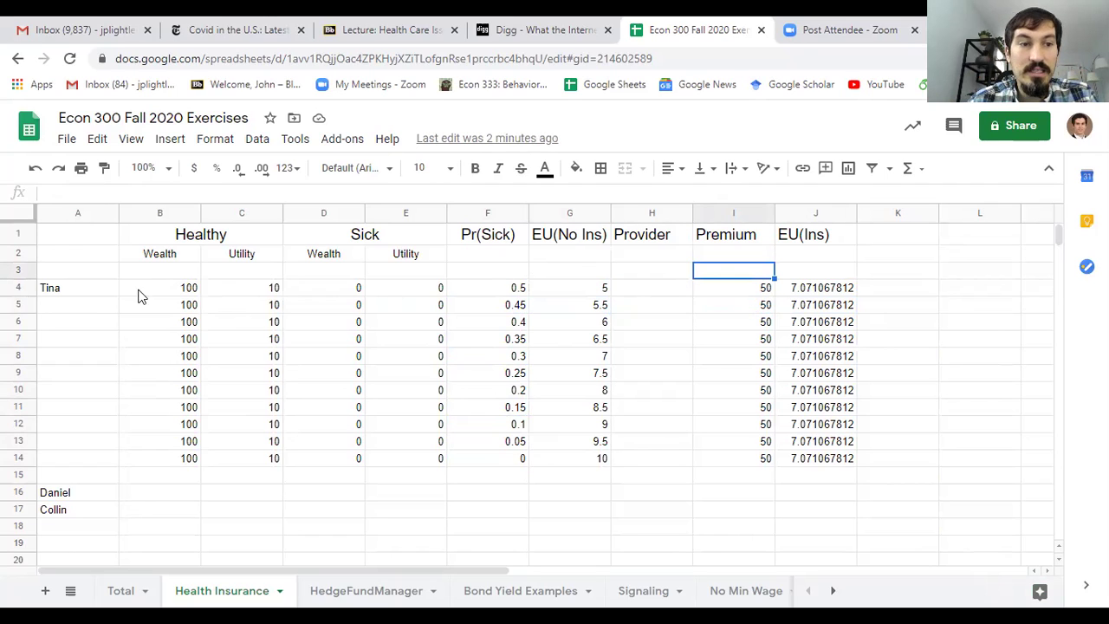
left_click(743, 291)
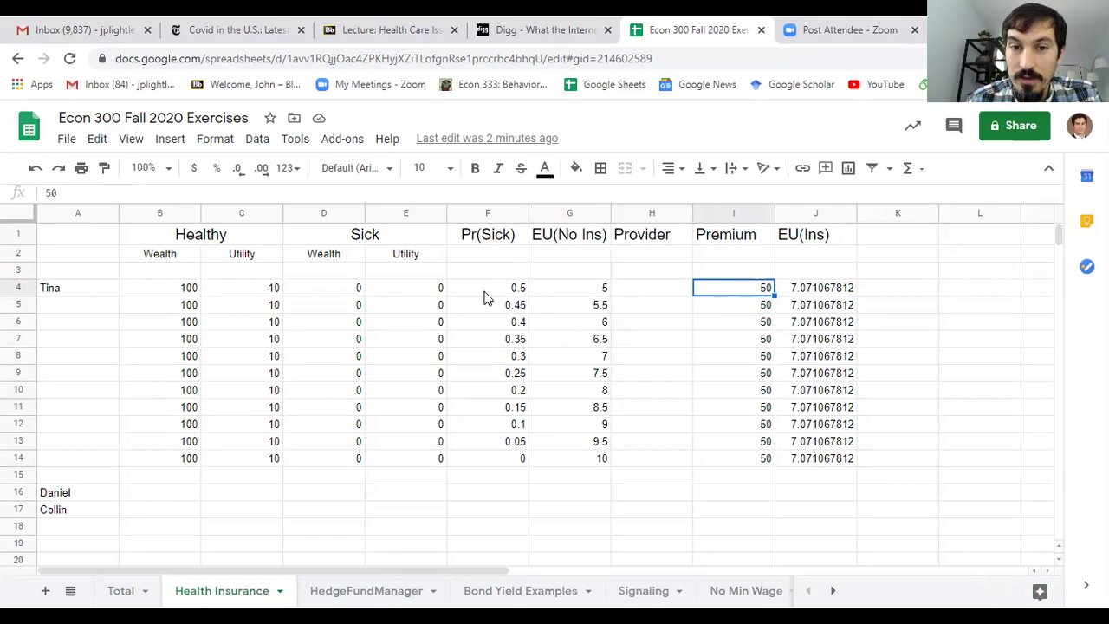
left_click(485, 289)
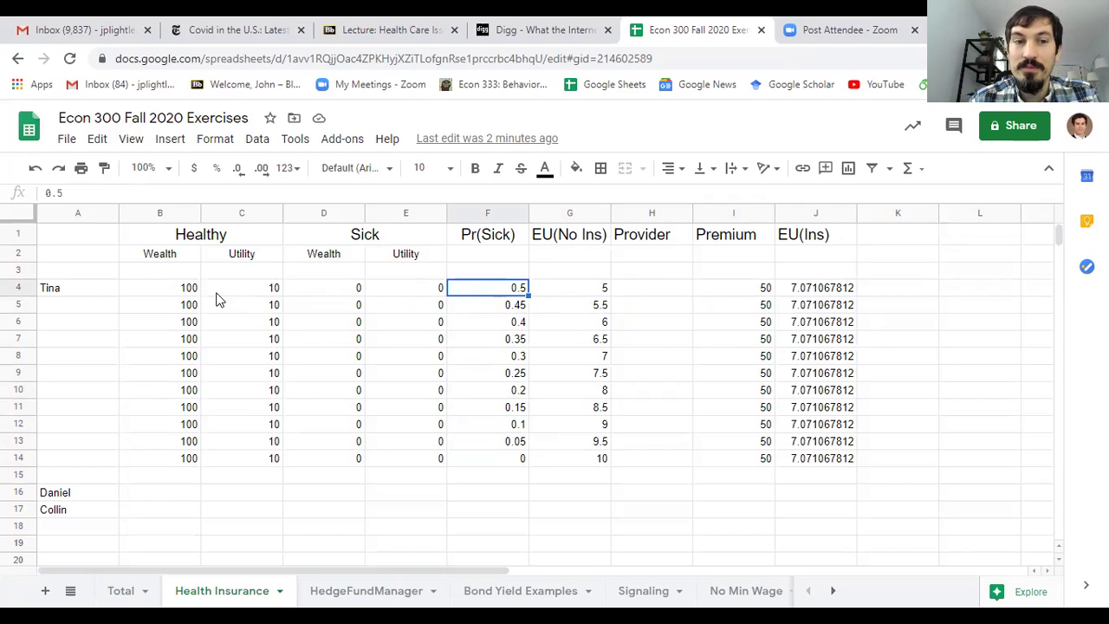
Step: Add the heading Cost in K1, beside the EU(Ins) column
left_click(899, 238)
type("Cost")
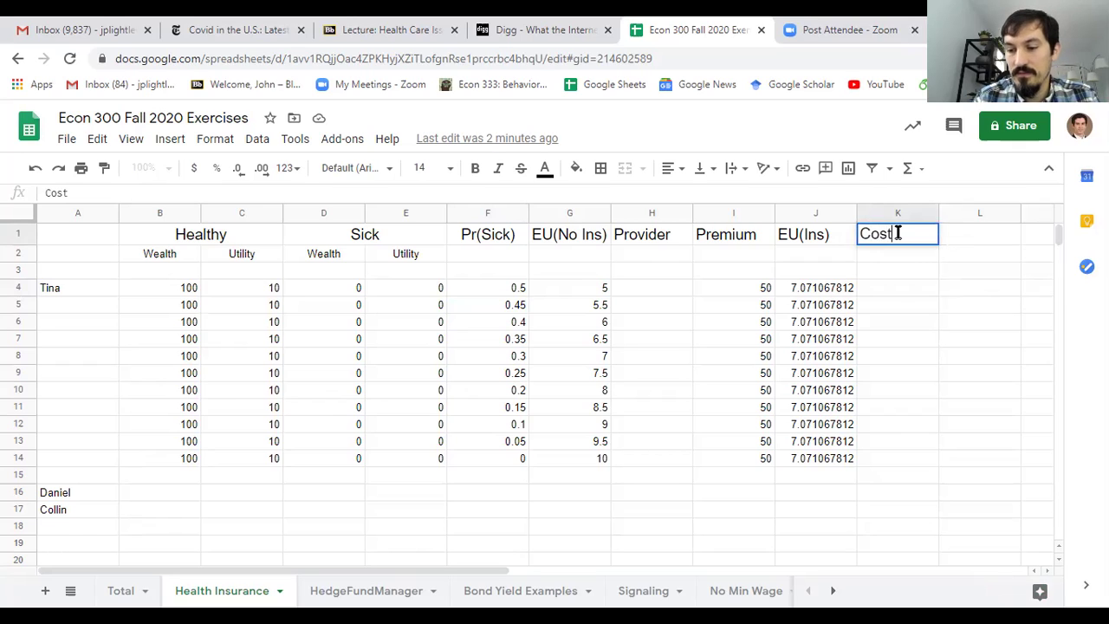
key("Return")
Step: Calculate the Cost in K4 as =F4*100 and fill the formula down through K14
key("Down")
key("Down")
type("=")
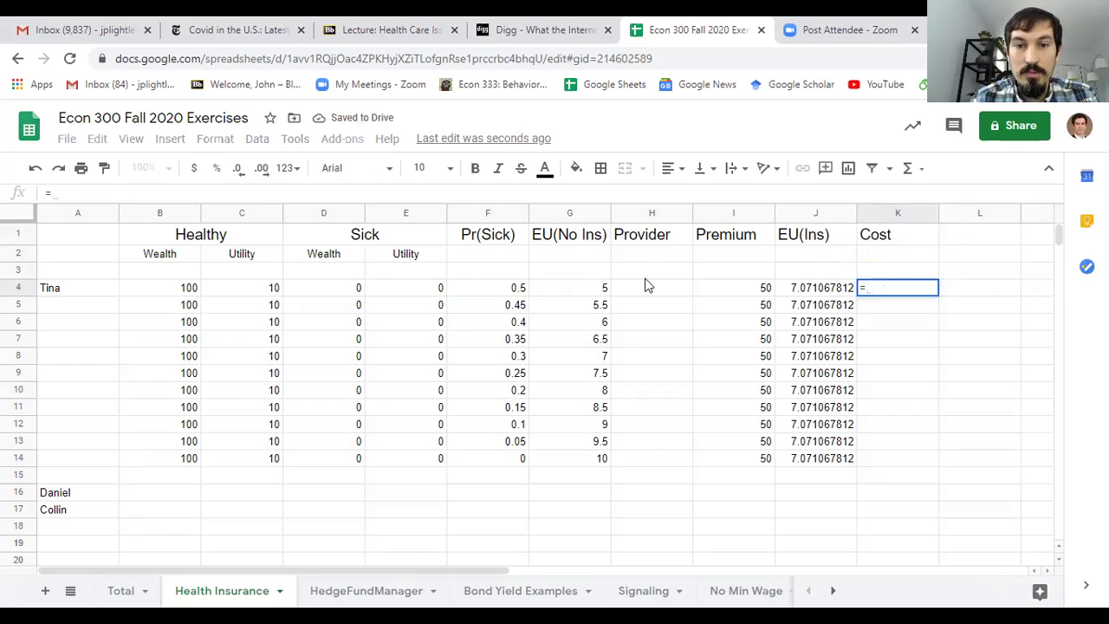
left_click(508, 290)
type("*100")
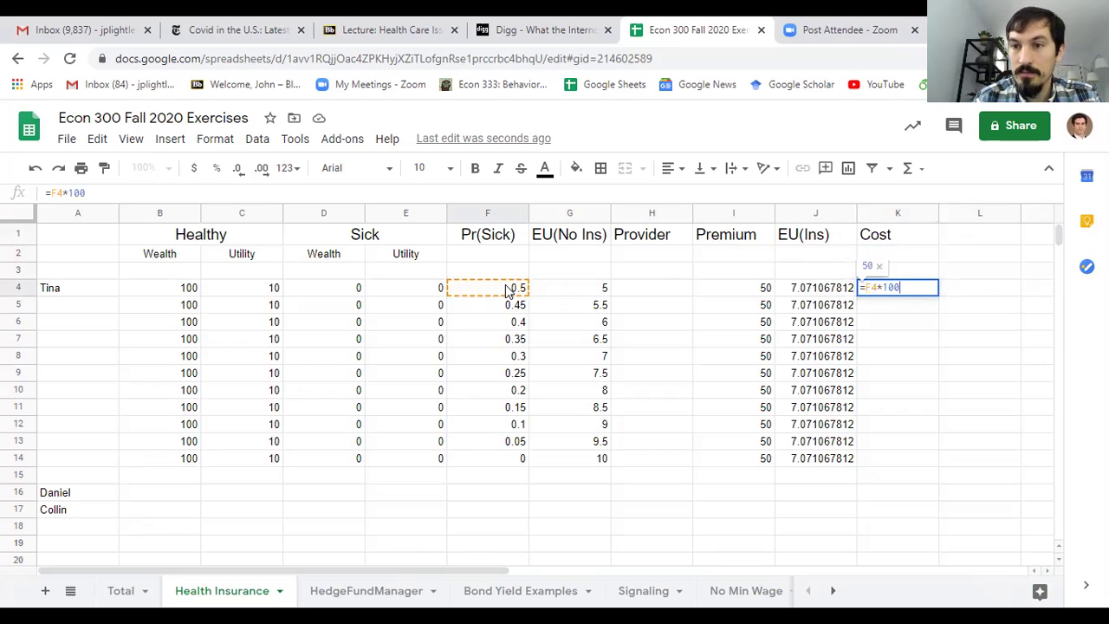
key("Return")
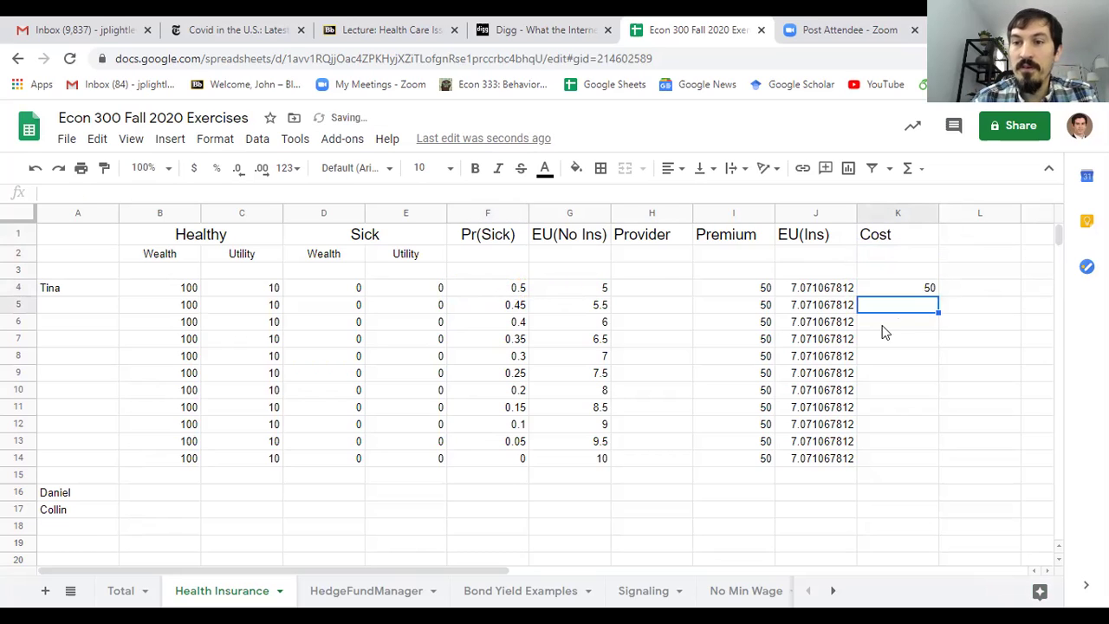
left_click(929, 292)
left_click_drag(937, 296, 910, 475)
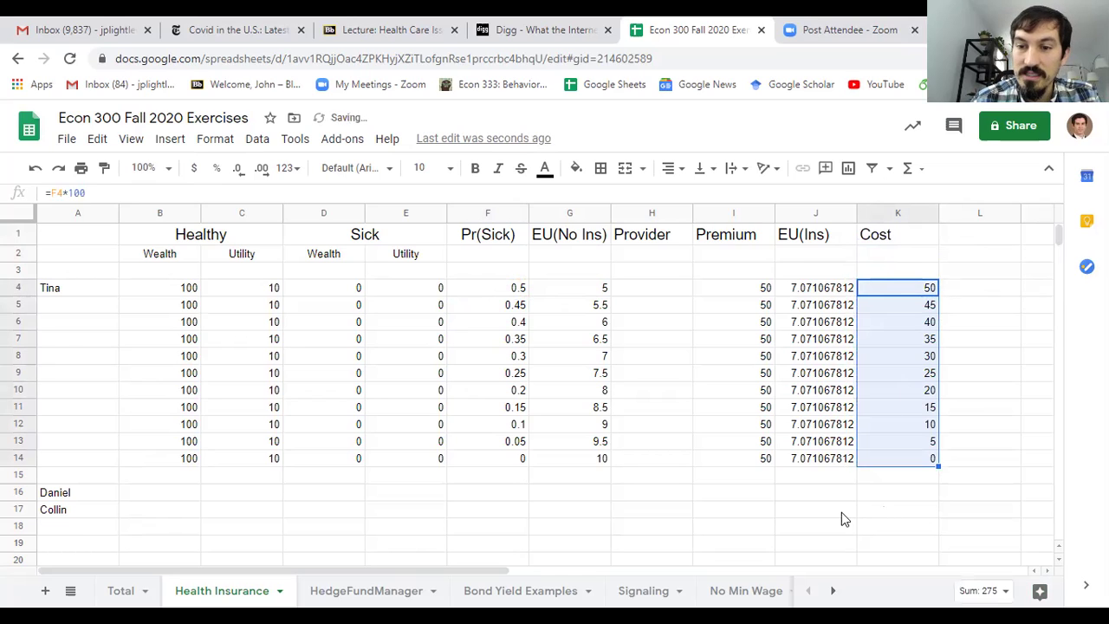
left_click(842, 512)
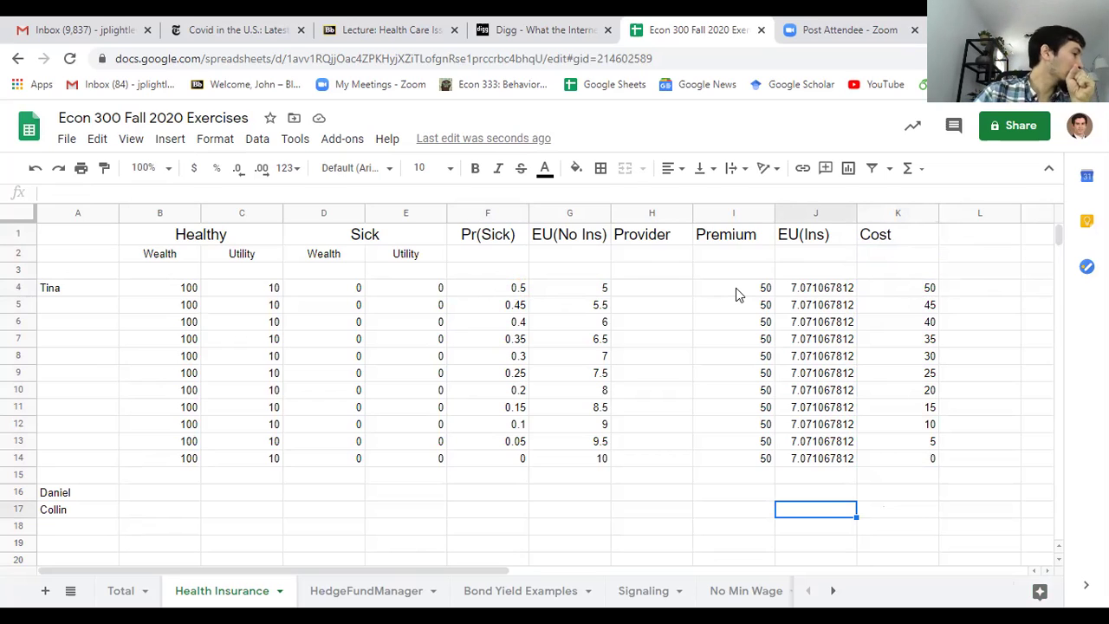
Step: Add the heading Profit in L1, beside the Cost column
left_click(498, 292)
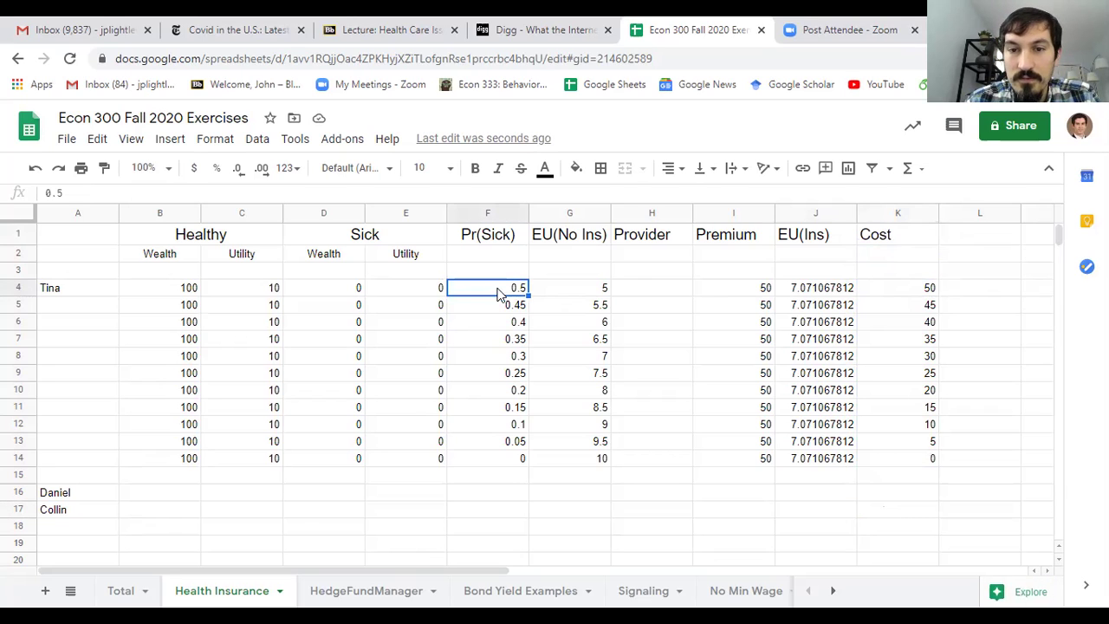
left_click(893, 291)
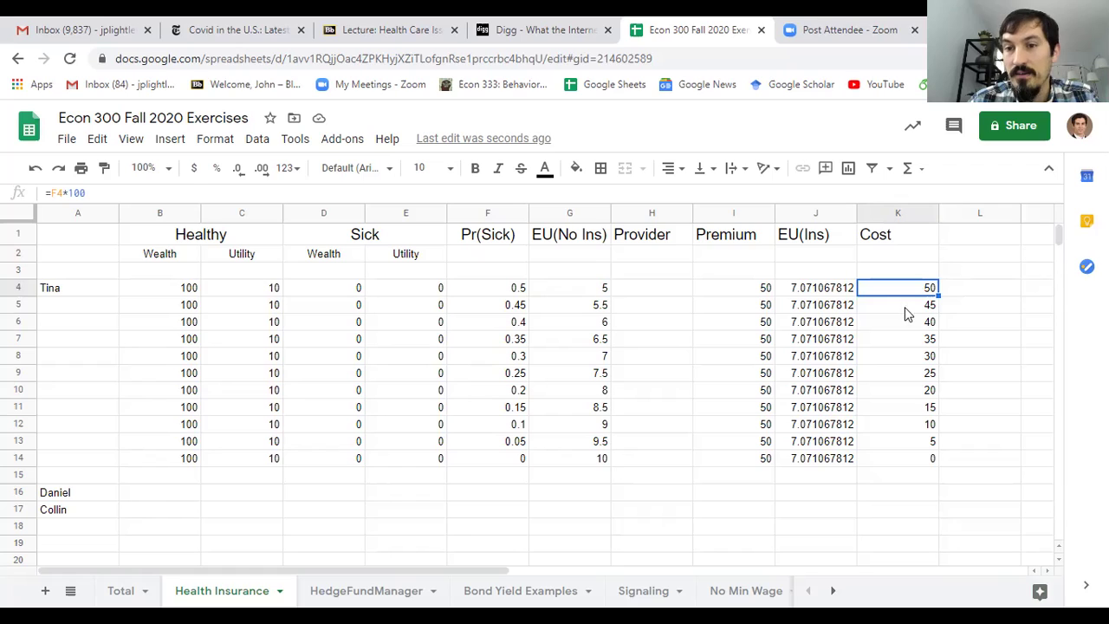
left_click(726, 287)
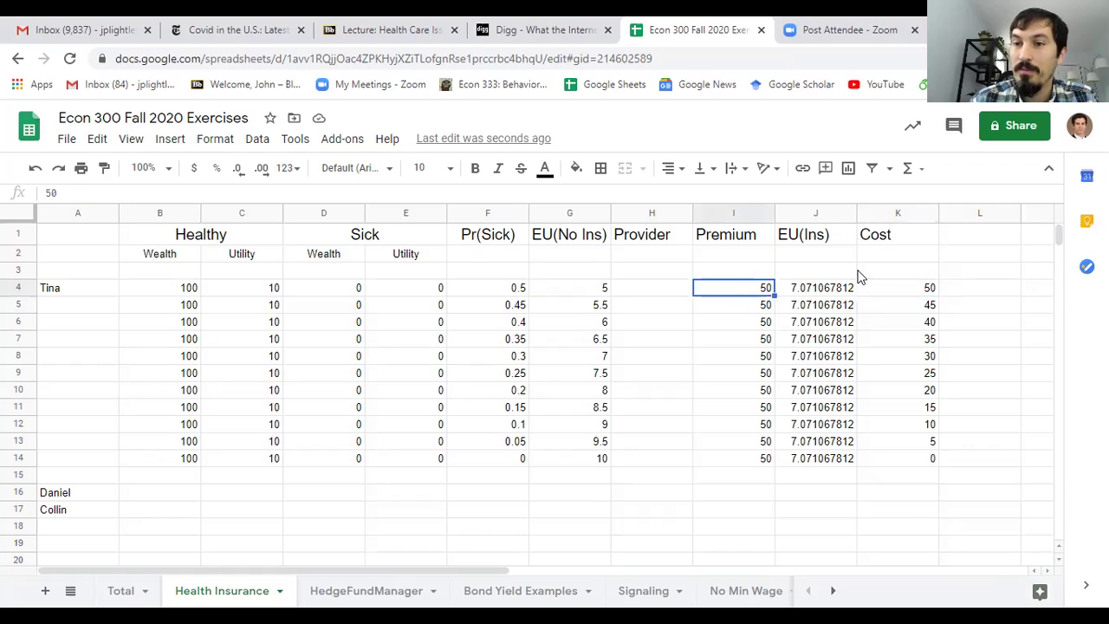
left_click(966, 232)
type("Profit")
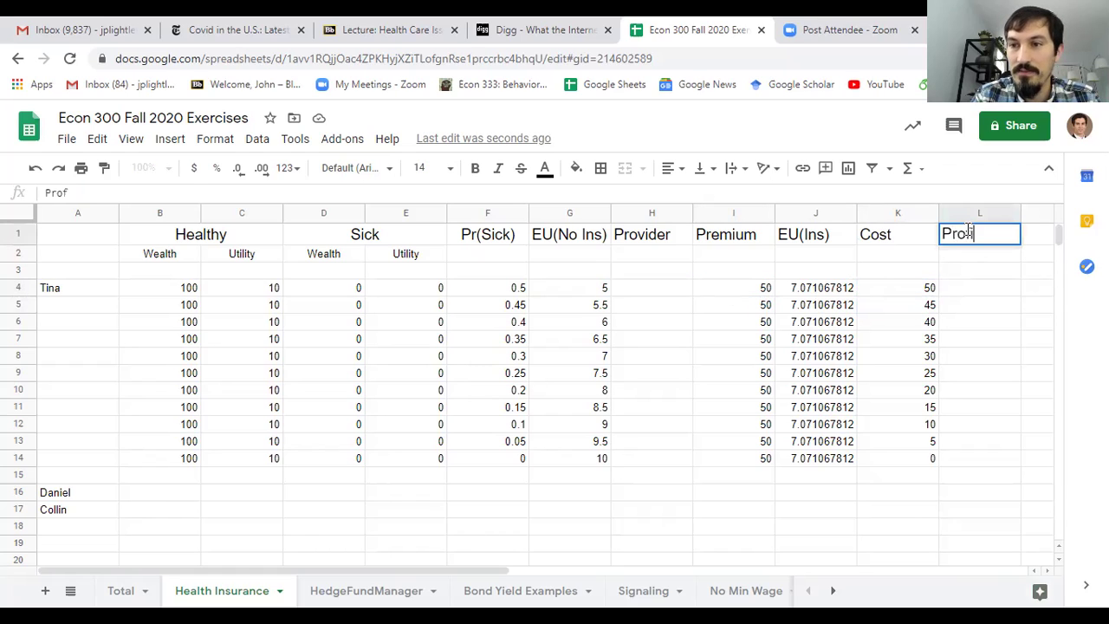
key("Return")
Step: Calculate the Profit in L4 as premium minus cost, =I4-K4, and fill the formula down through L14
key("Down")
key("Down")
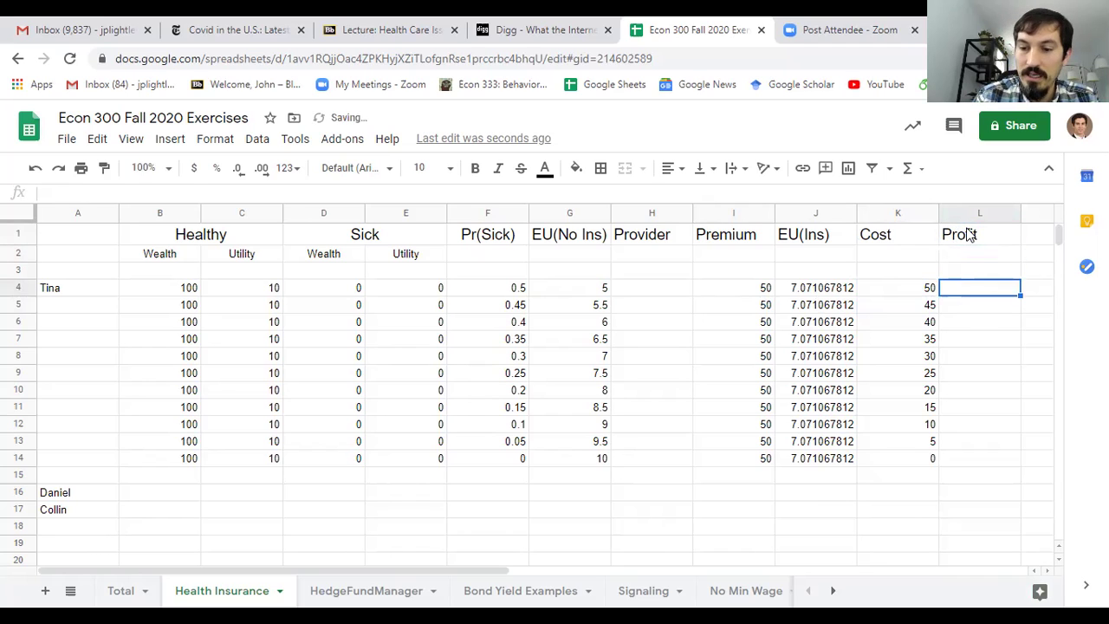
type("=")
key("Left")
key("Left")
key("Left")
type("-")
key("Left")
key("Return")
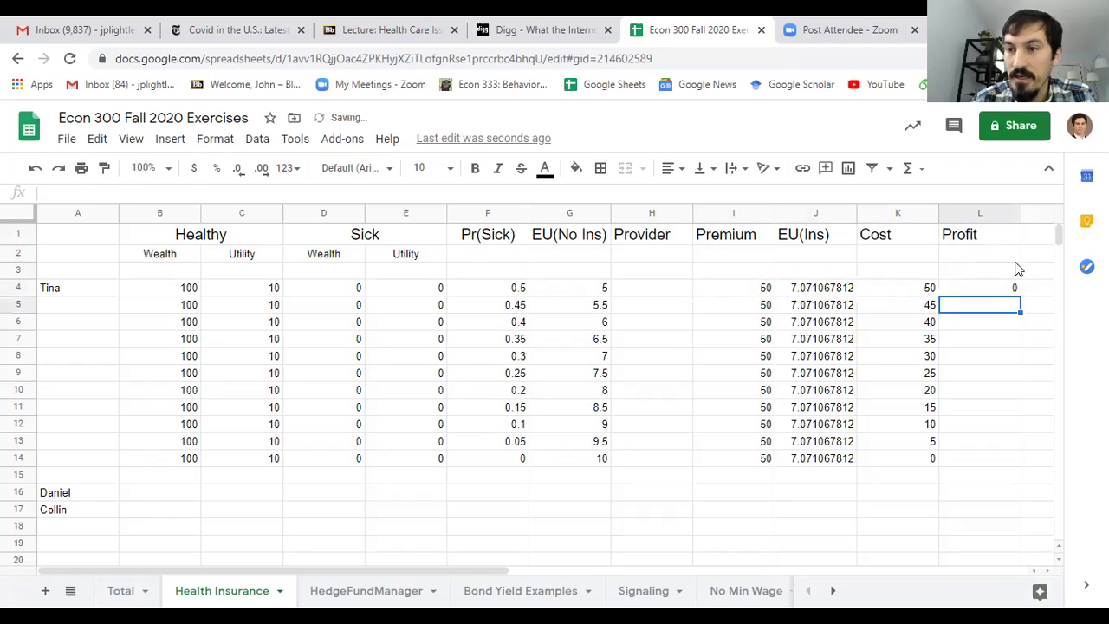
left_click(992, 287)
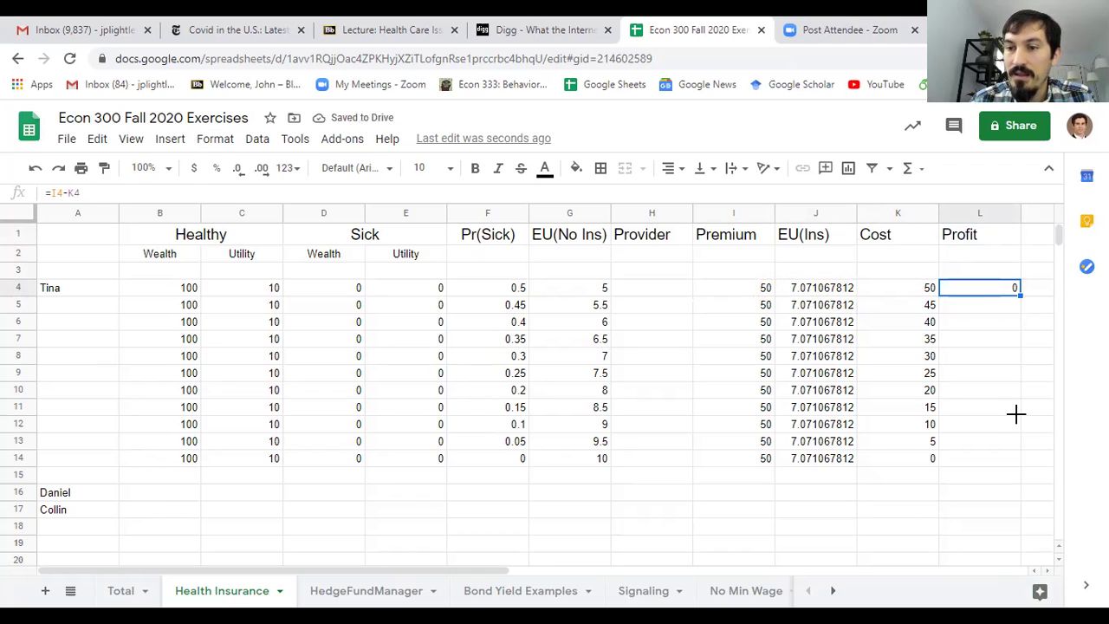
key("ctrl+Return")
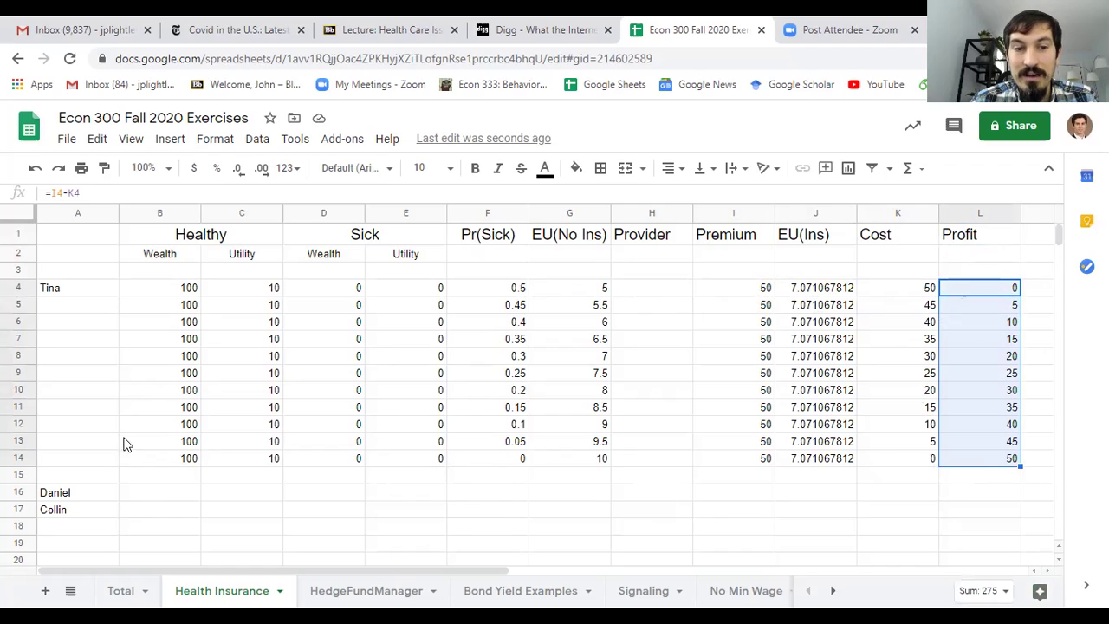
Step: Examine the sickness probability, uninsured expected utility, premium, cost and profit in row 13
left_click(513, 442)
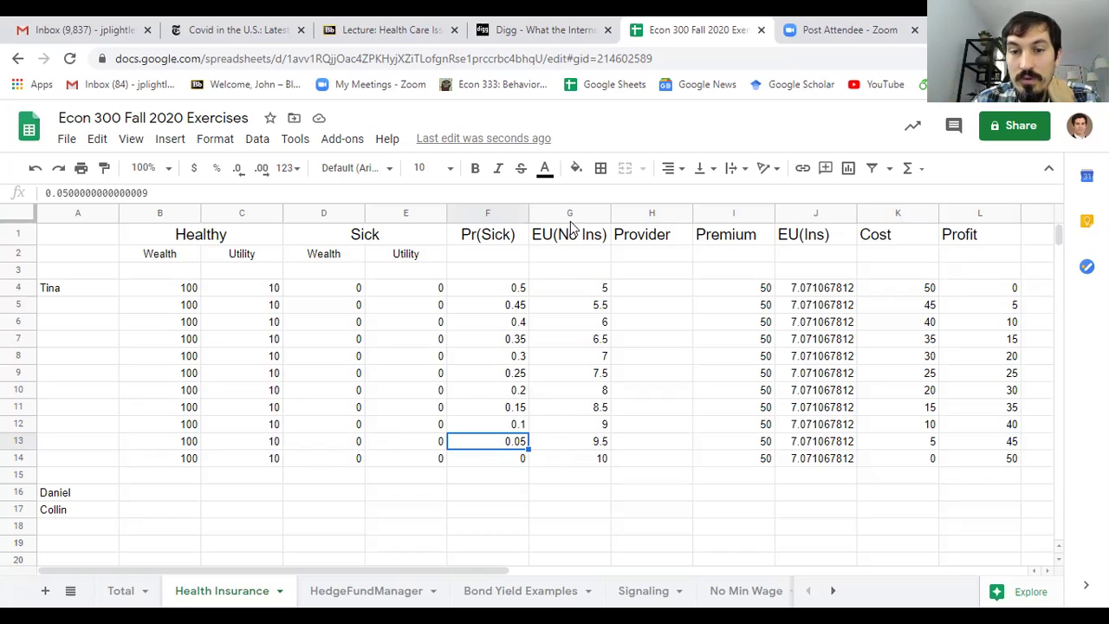
left_click(575, 447)
left_click(492, 446)
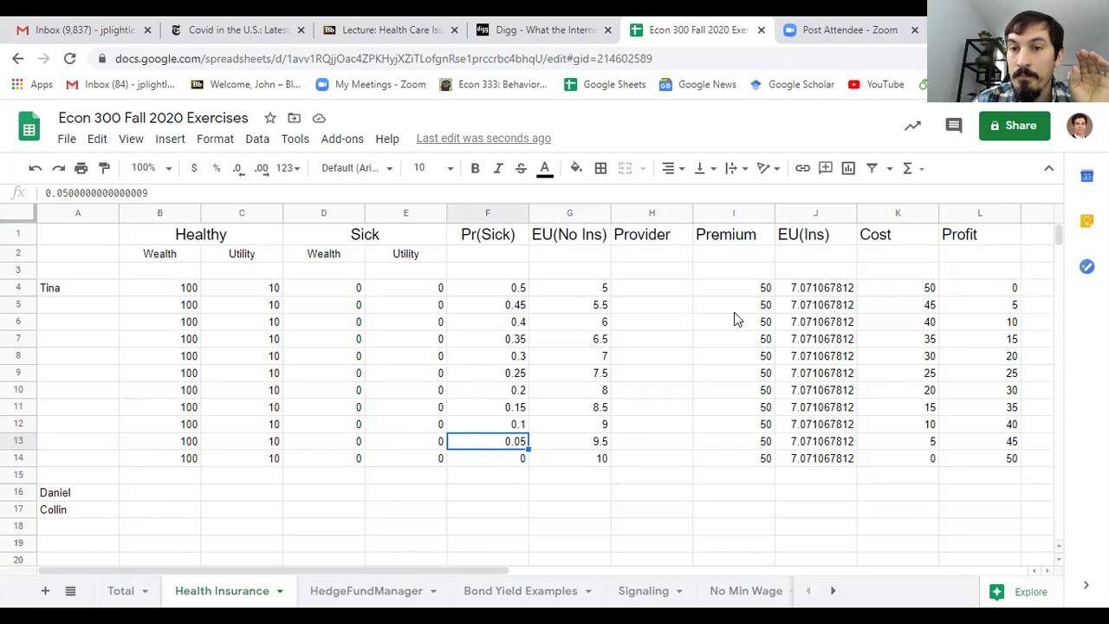
left_click(760, 445)
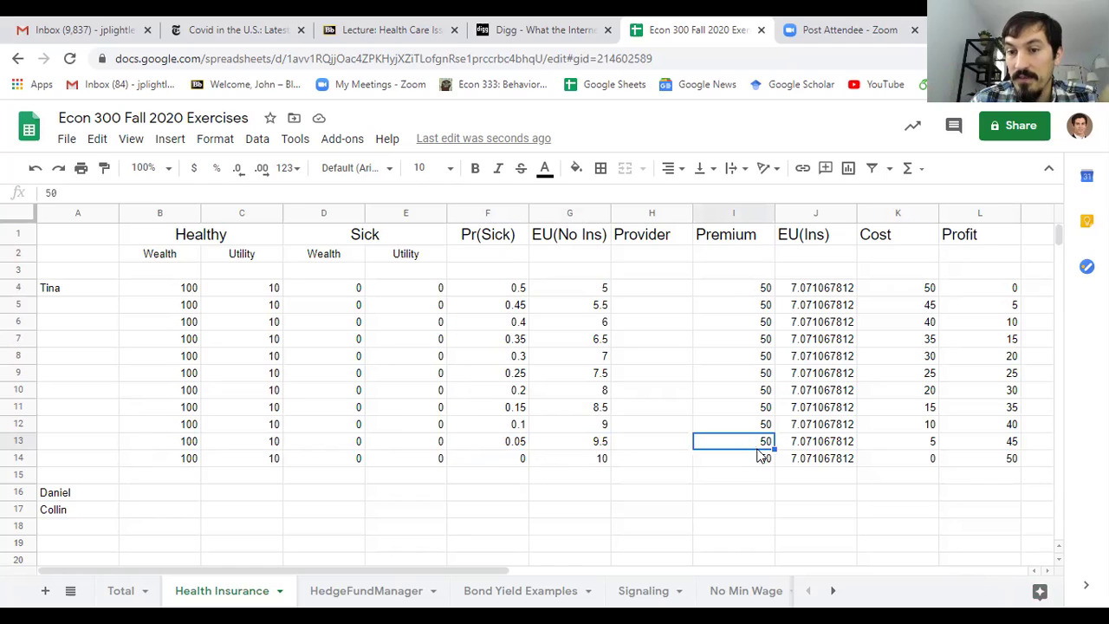
left_click(922, 443)
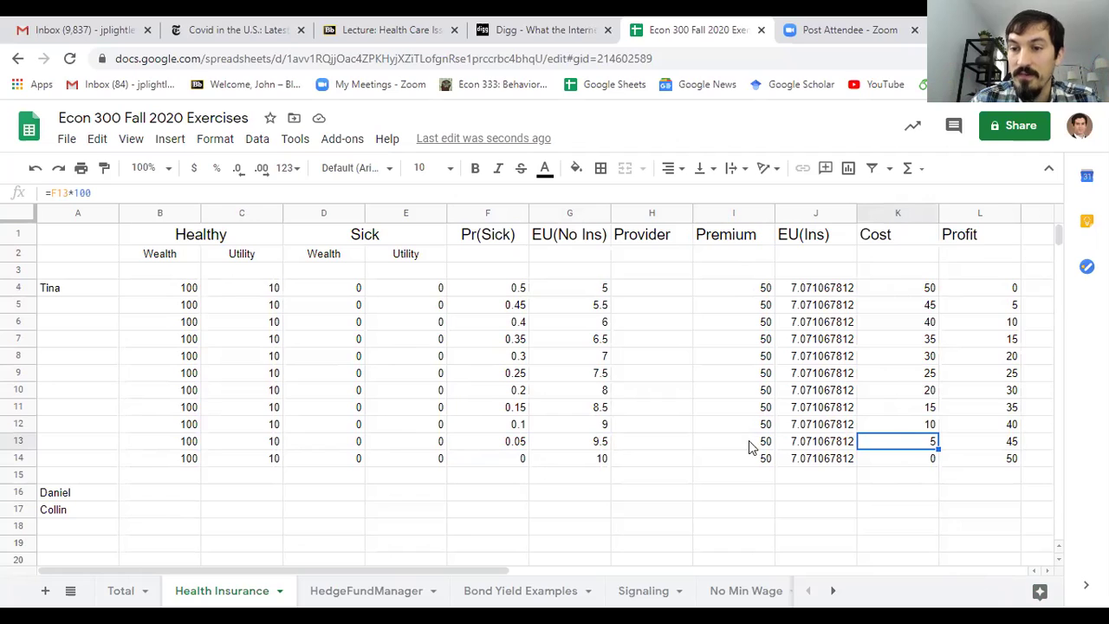
left_click(970, 447)
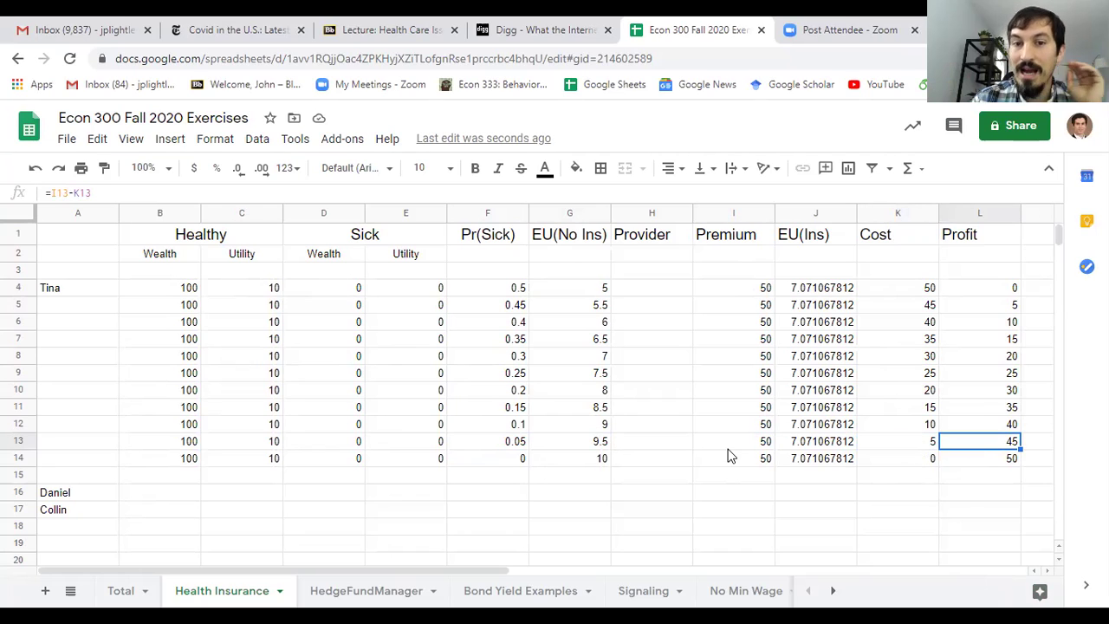
Step: Compare the sickness probability, premium, cost and profit of the person in row 4
left_click(741, 293)
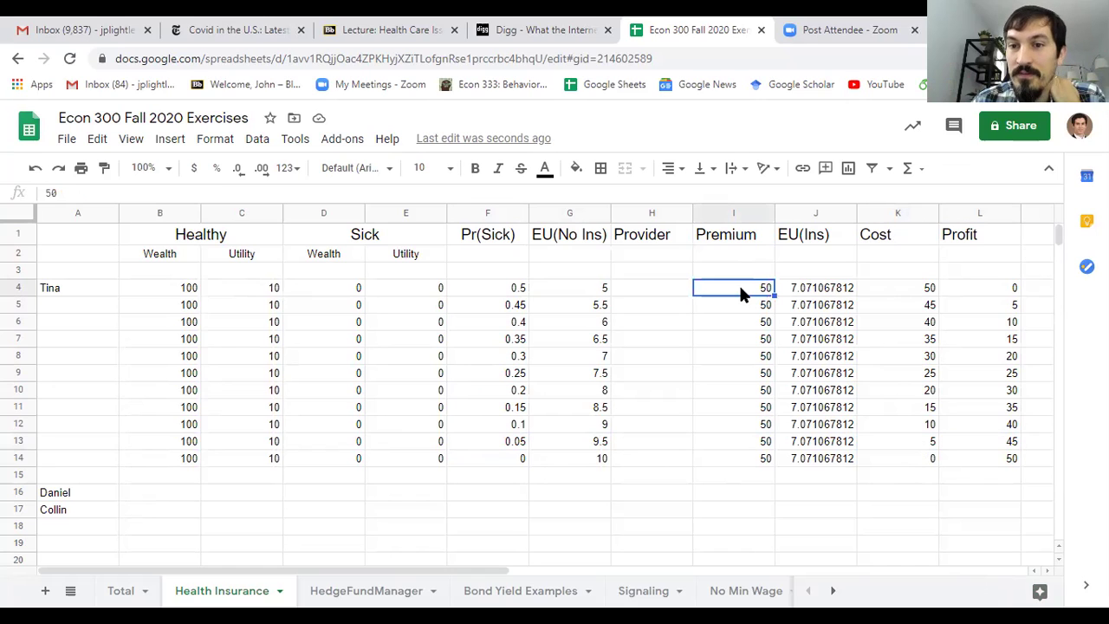
left_click(497, 289)
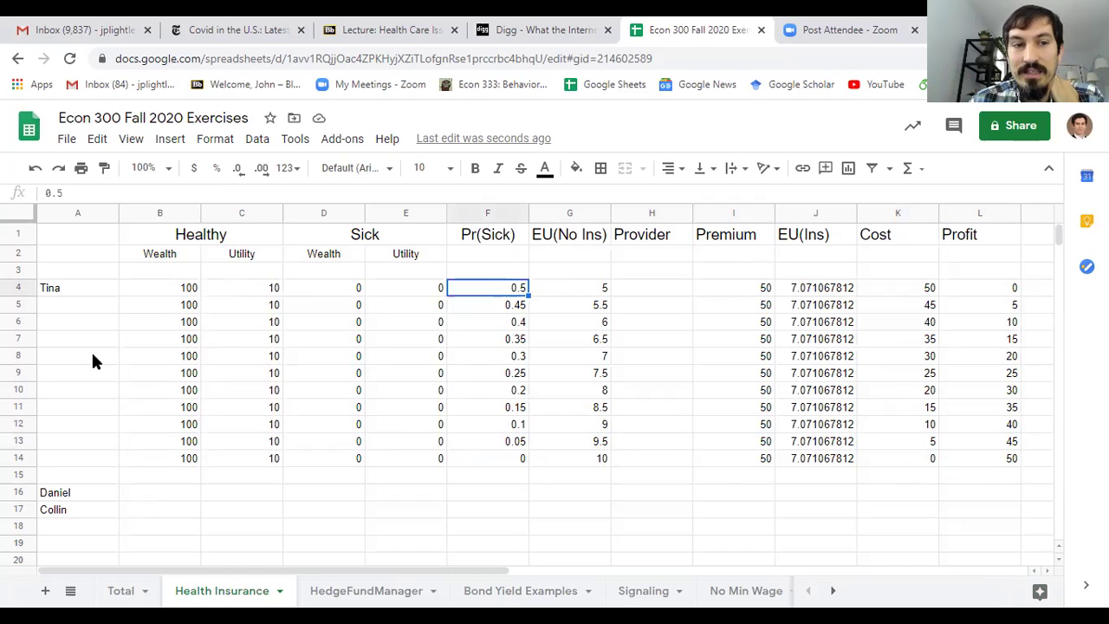
left_click(63, 287)
left_click(497, 289)
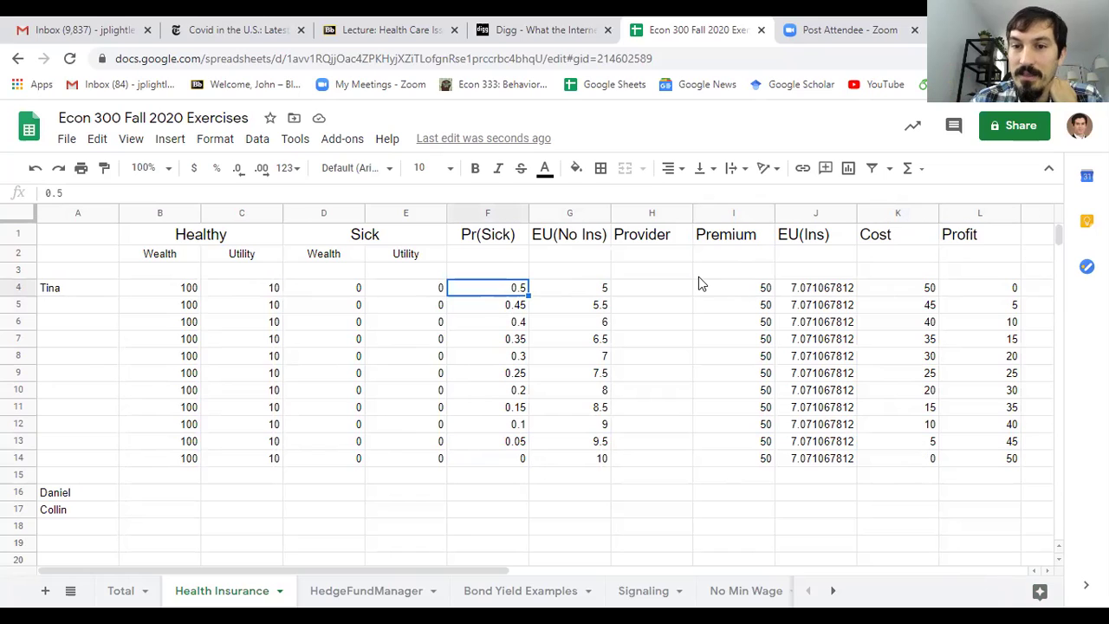
left_click(731, 293)
left_click(935, 289)
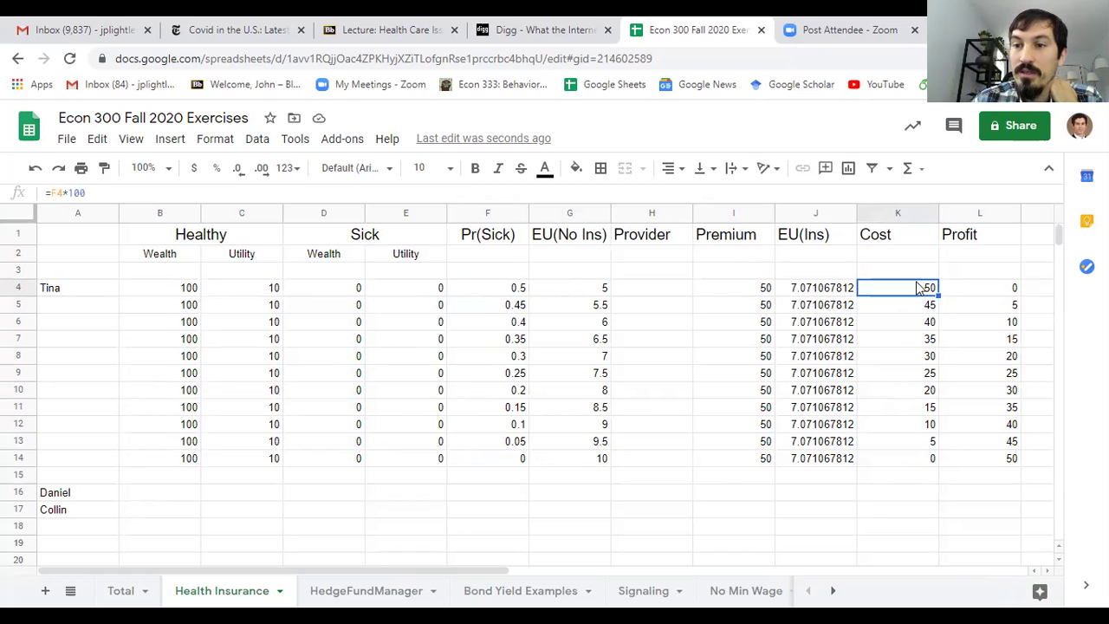
left_click(980, 292)
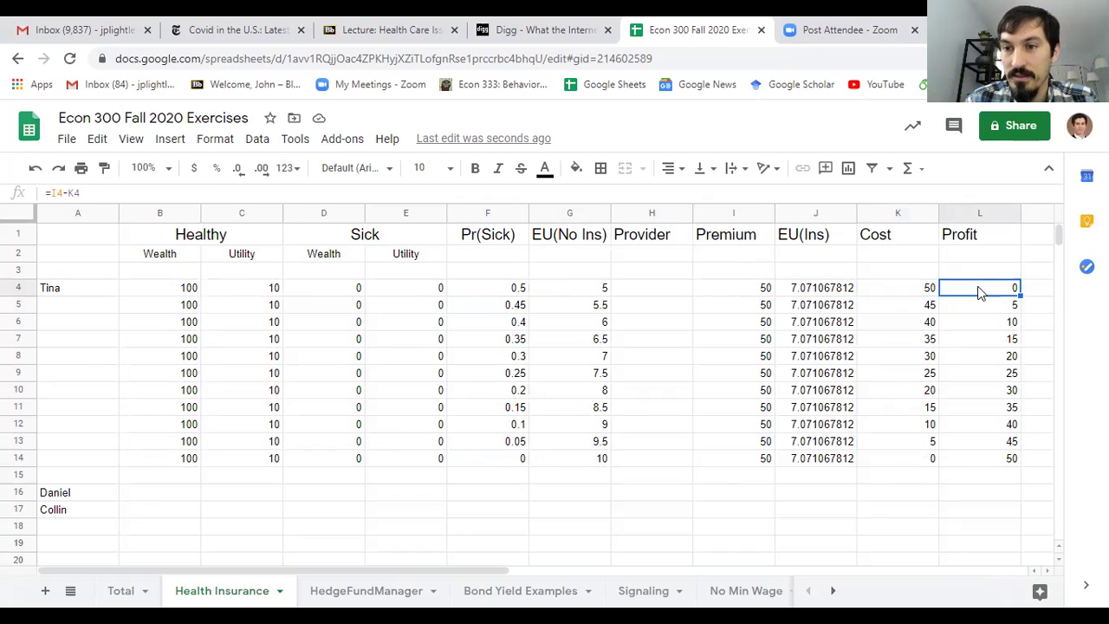
left_click(925, 291)
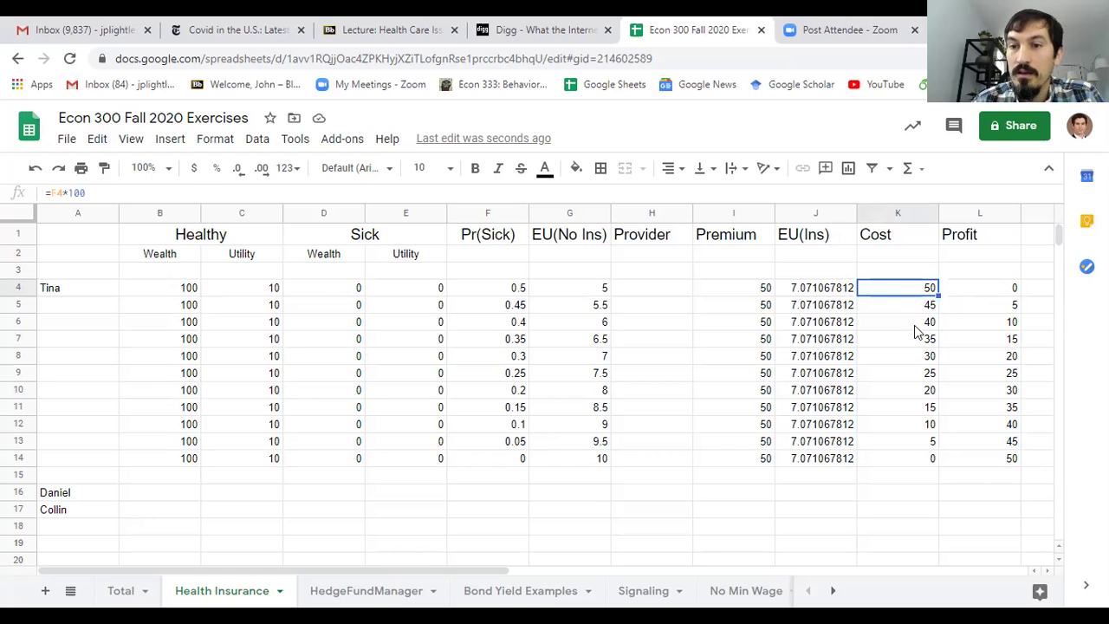
Step: Set the Premium in I4 to 60 and fill that value down through I14
left_click(747, 290)
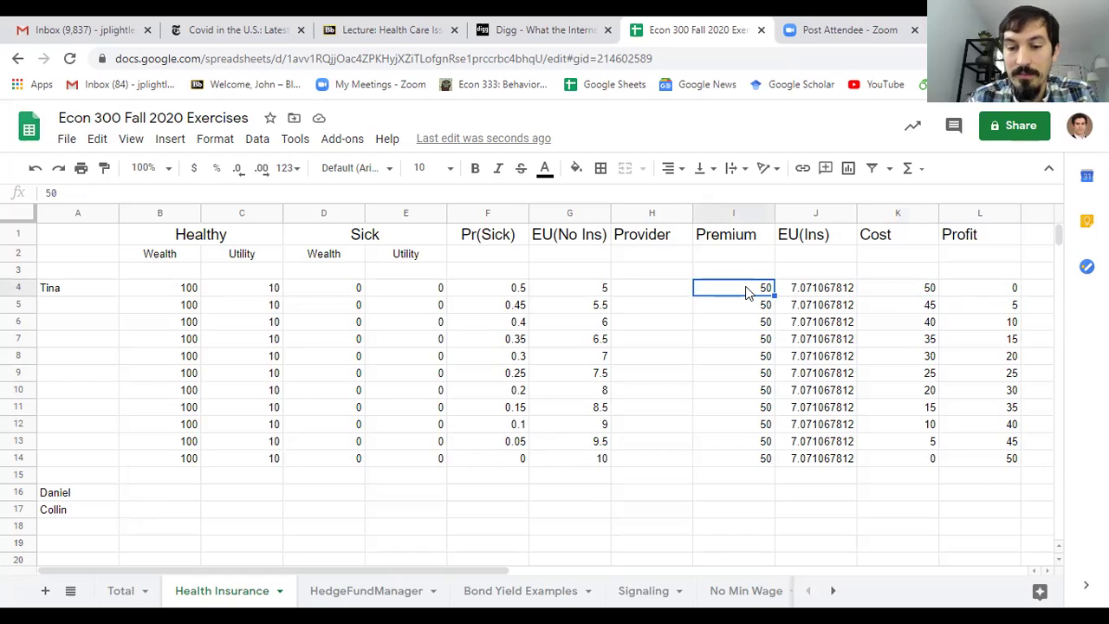
type("60")
key("Return")
left_click(750, 292)
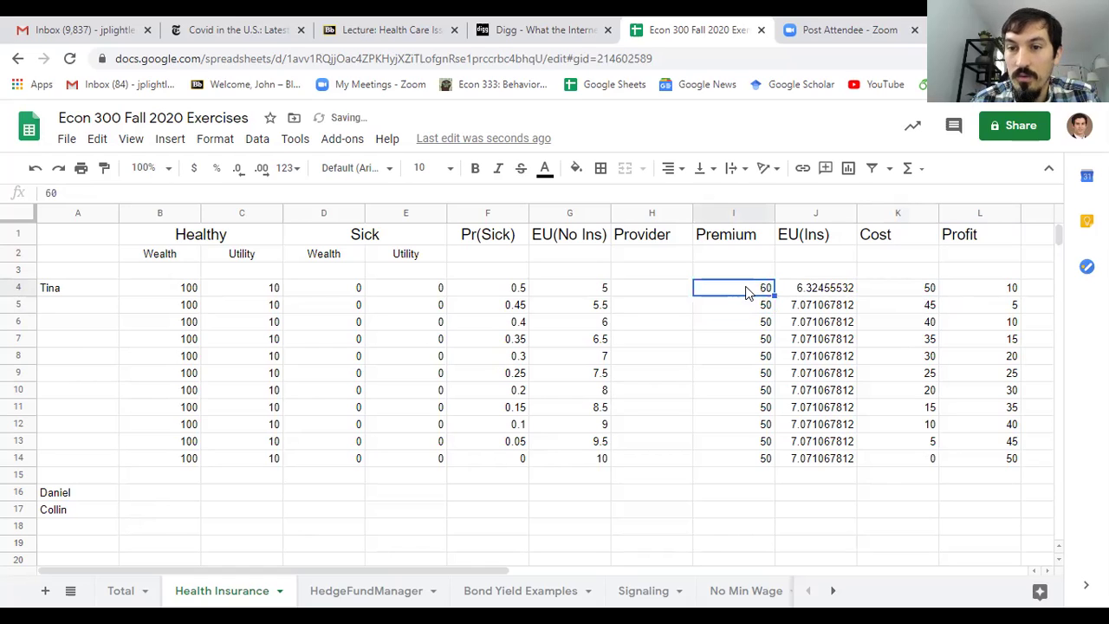
left_click_drag(773, 294, 767, 465)
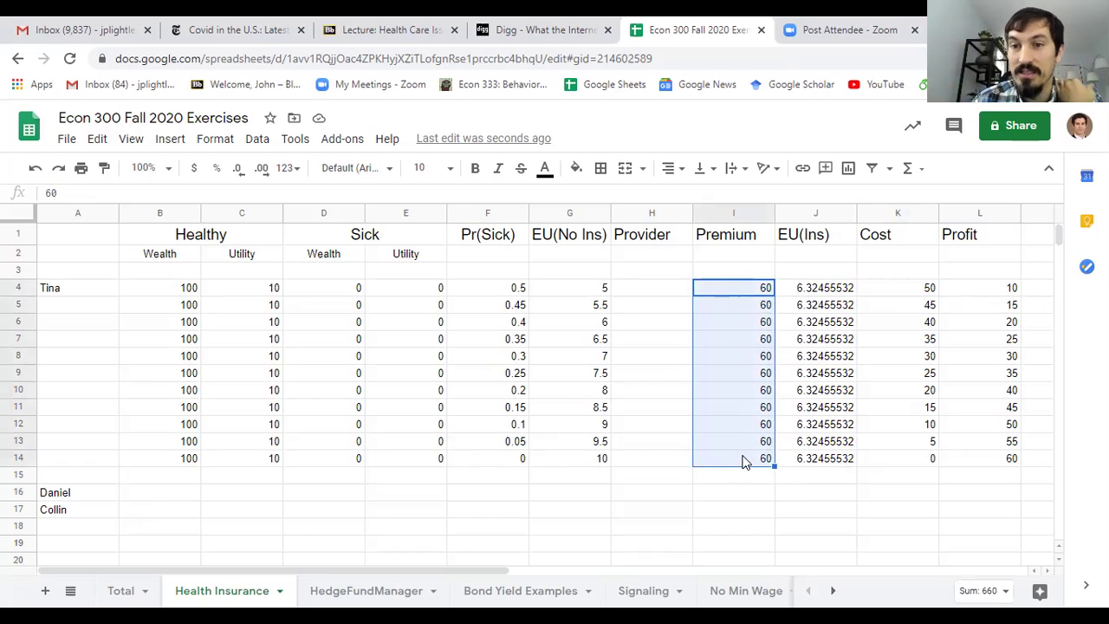
left_click(736, 289)
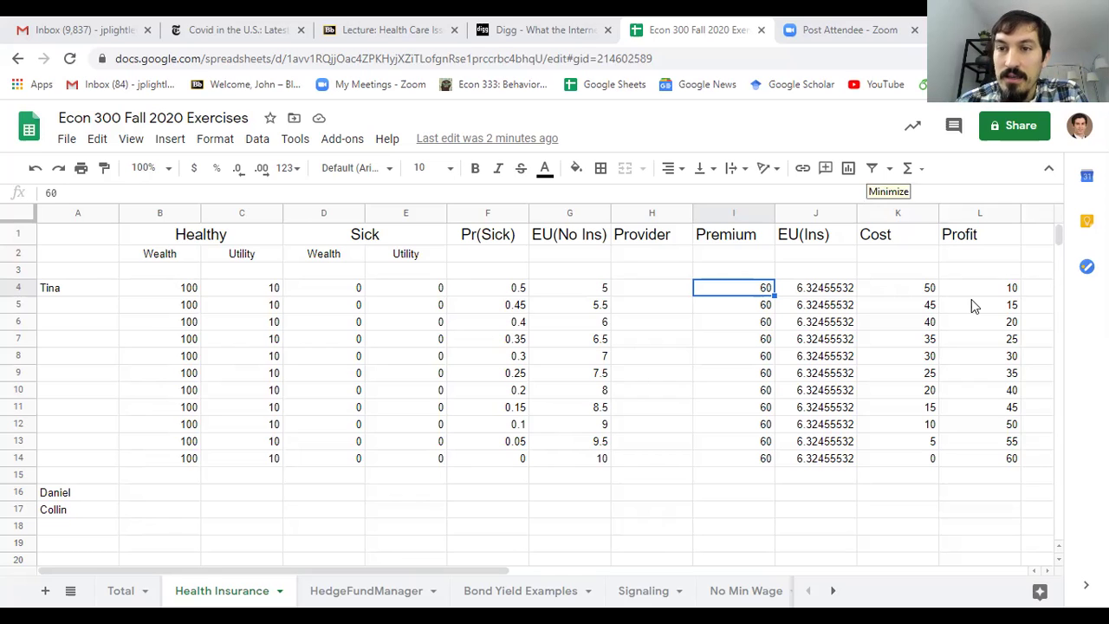
Step: Enter the insurance provider's first name in H4 and check the EU(Ins) formula in the same row
left_click(659, 253)
left_click(672, 290)
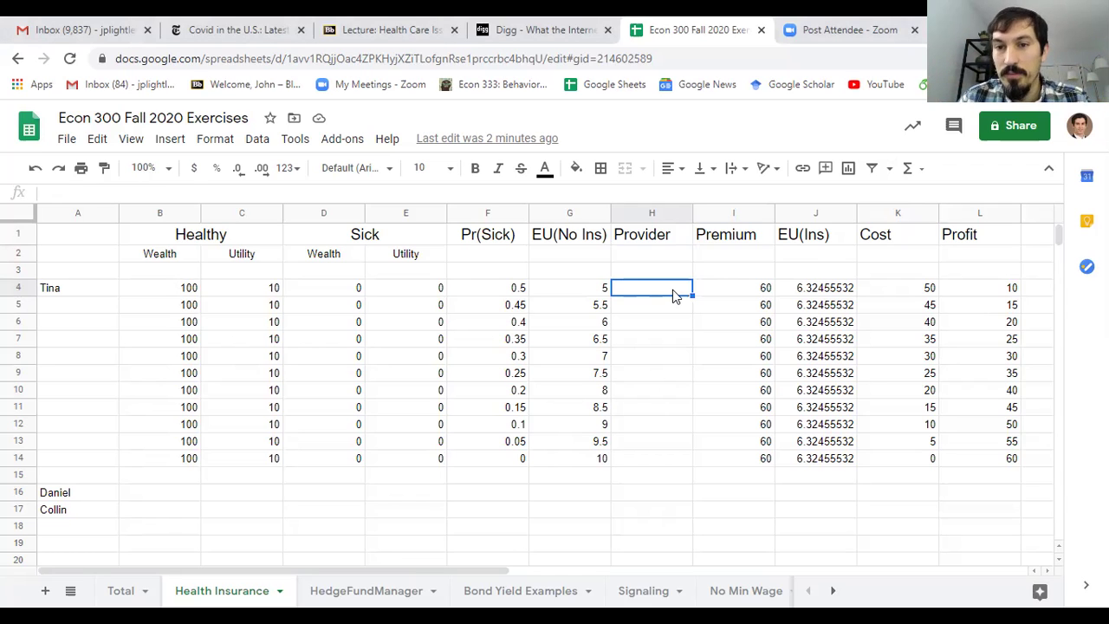
left_click(718, 295)
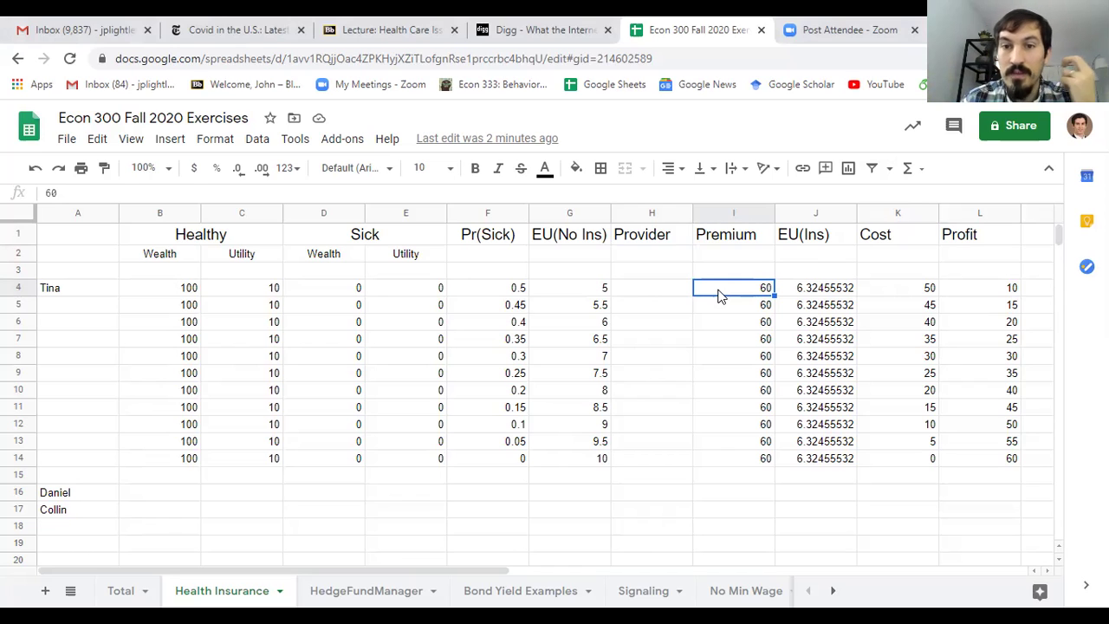
left_click(648, 294)
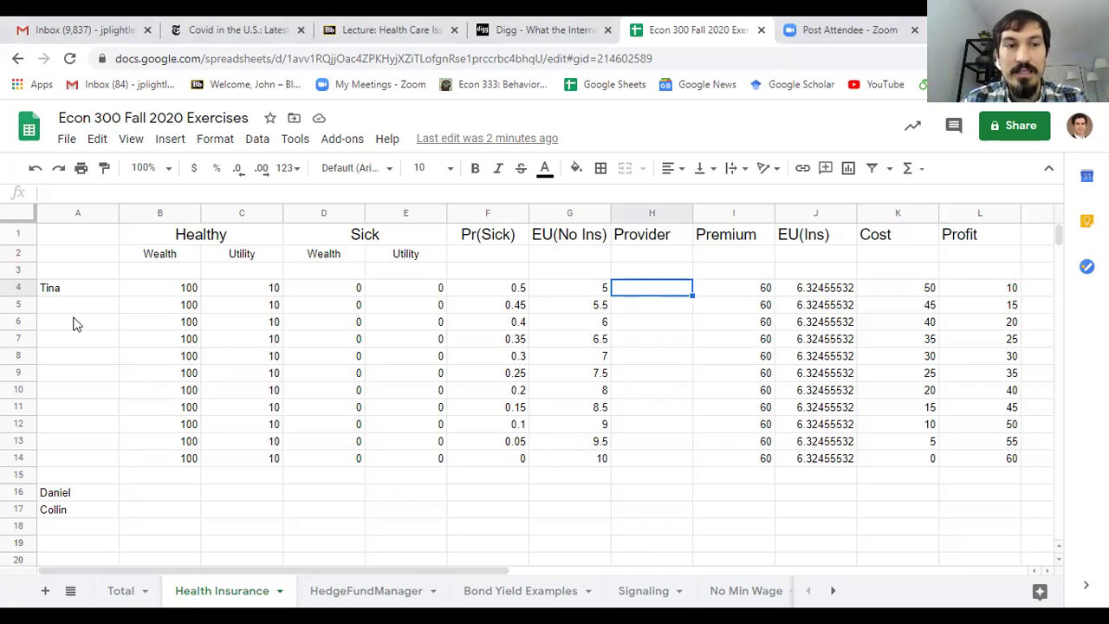
type("Daneil")
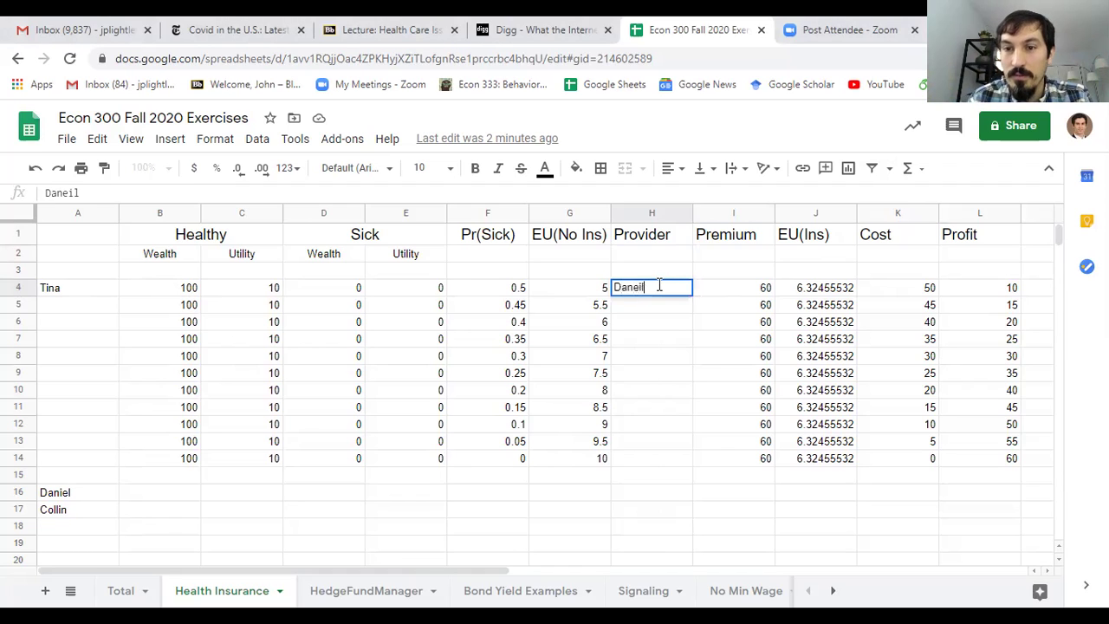
key("Tab")
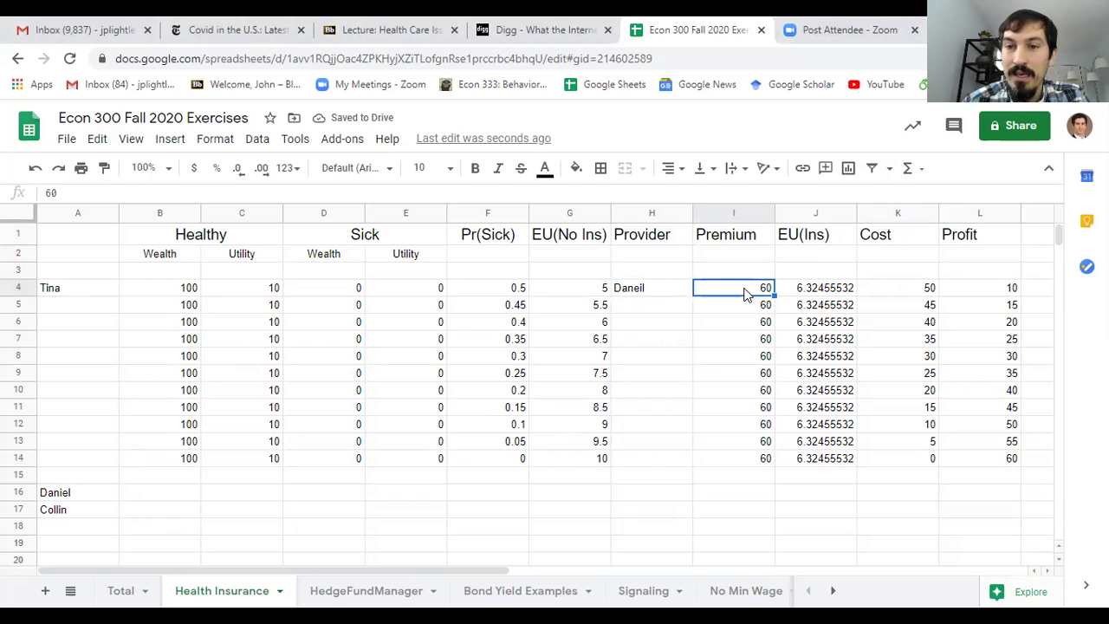
left_click(655, 292)
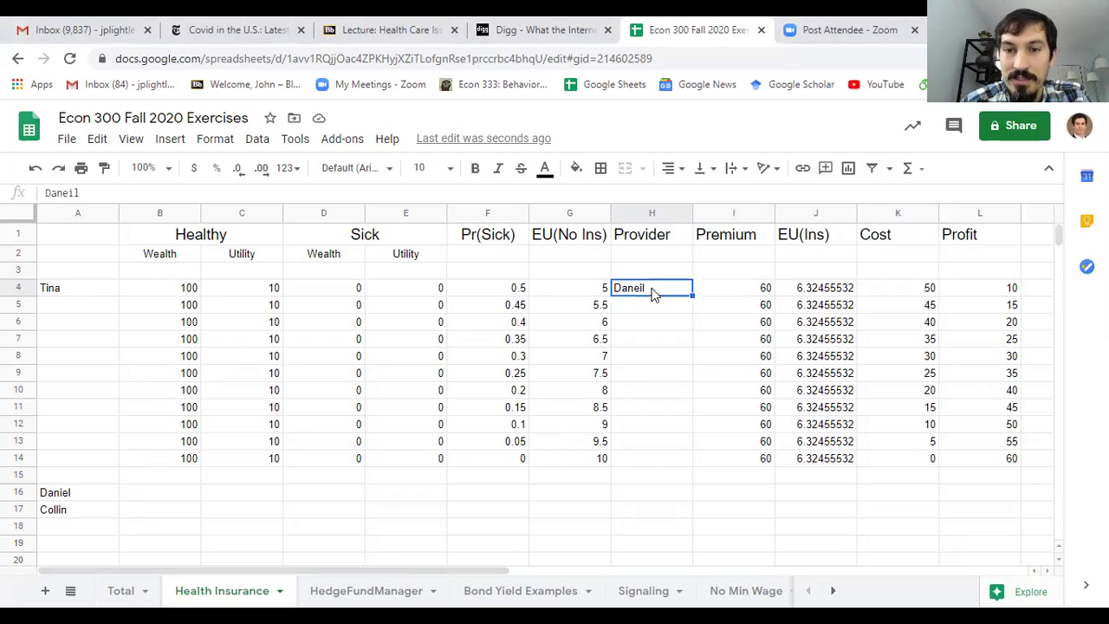
left_click(822, 295)
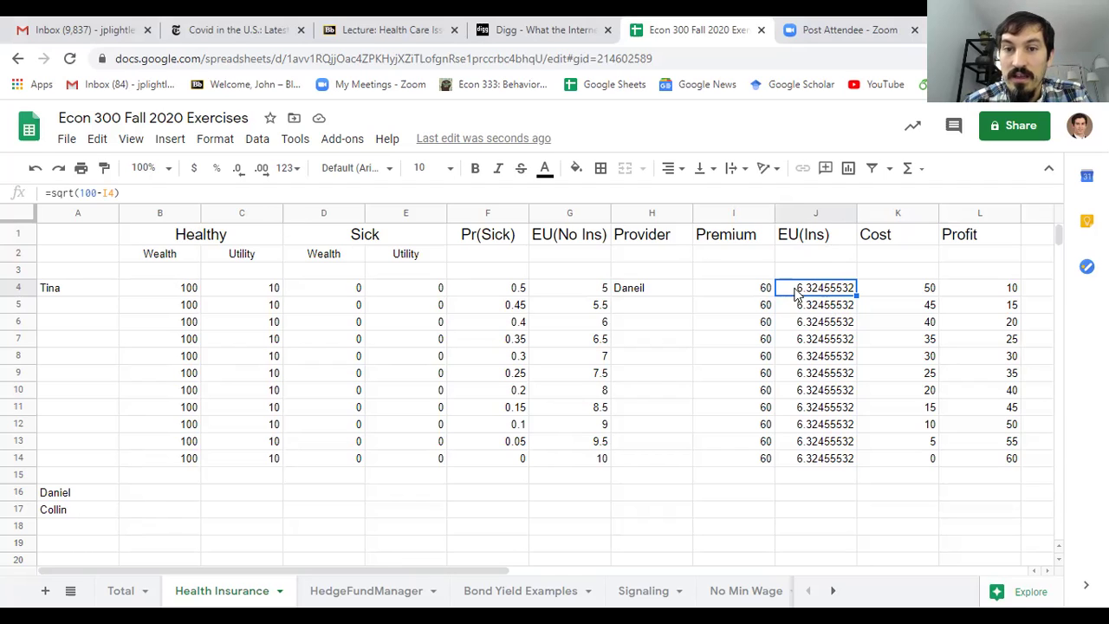
Step: Clear the provider's name from H4 and the insured person's name from A4
left_click(579, 293)
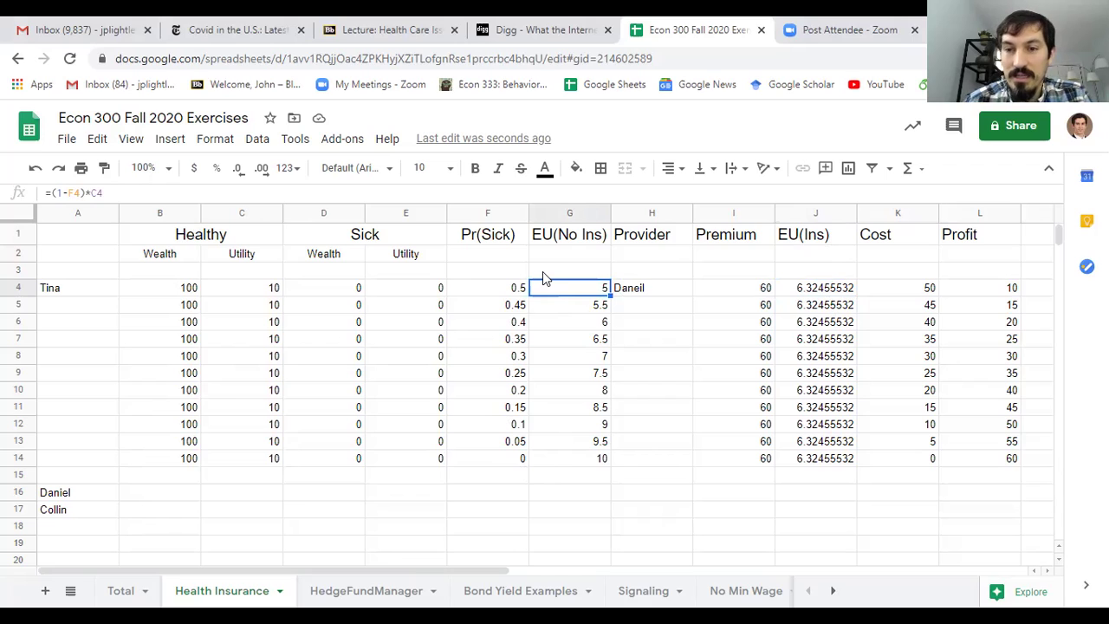
left_click(650, 288)
key("Delete")
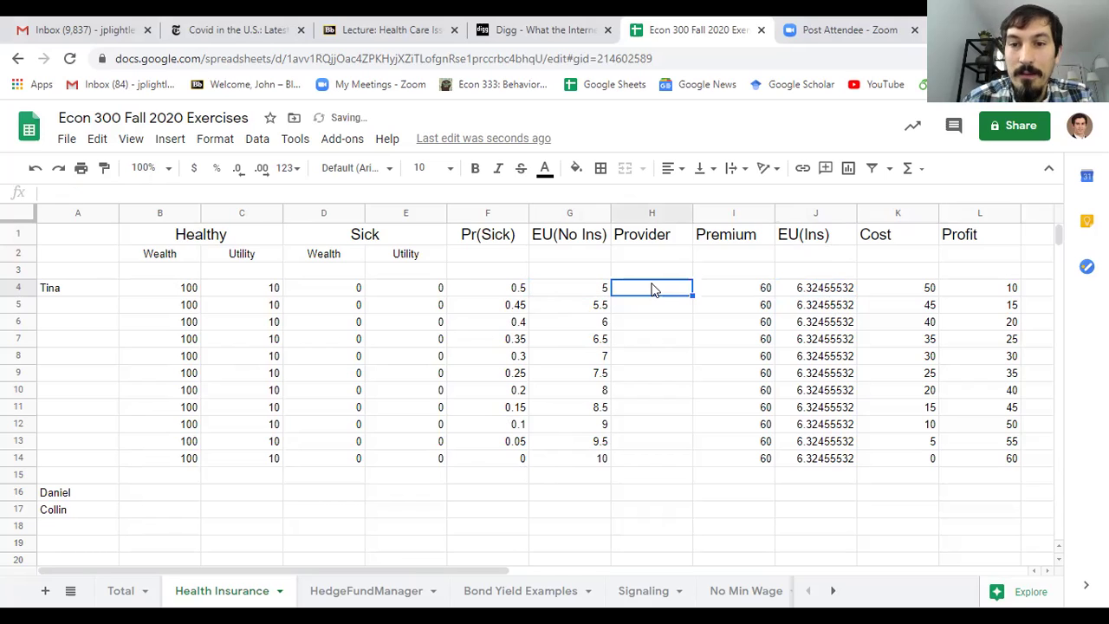
left_click(84, 281)
key("Delete")
key("Down")
key("Down")
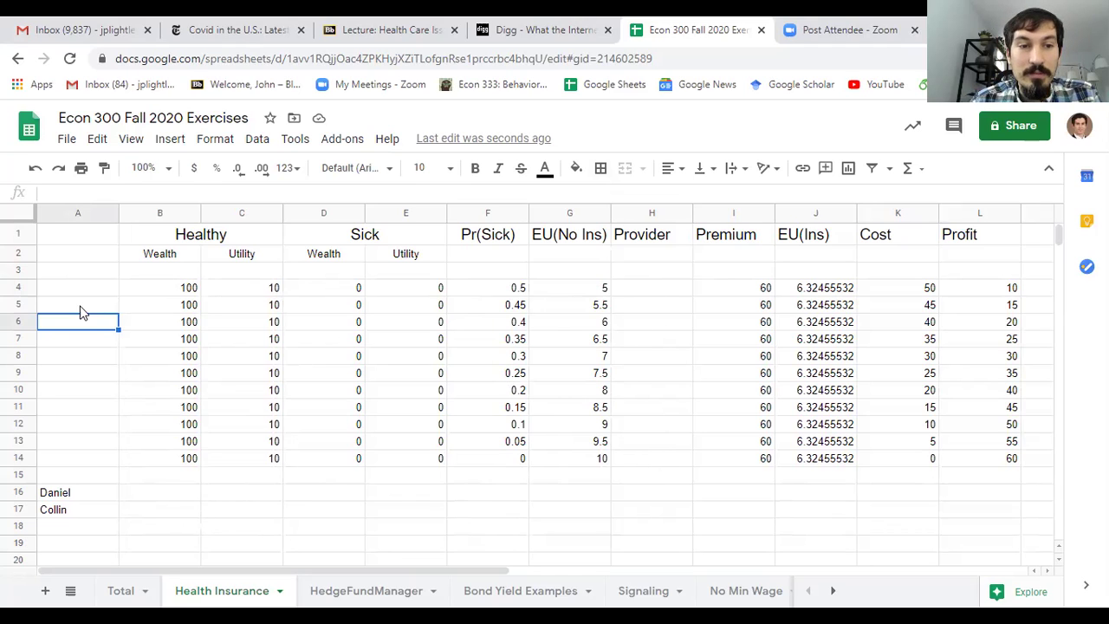
Step: Set the Premium in I6 to 45 for the person with a 0.4 sickness probability
left_click(511, 323)
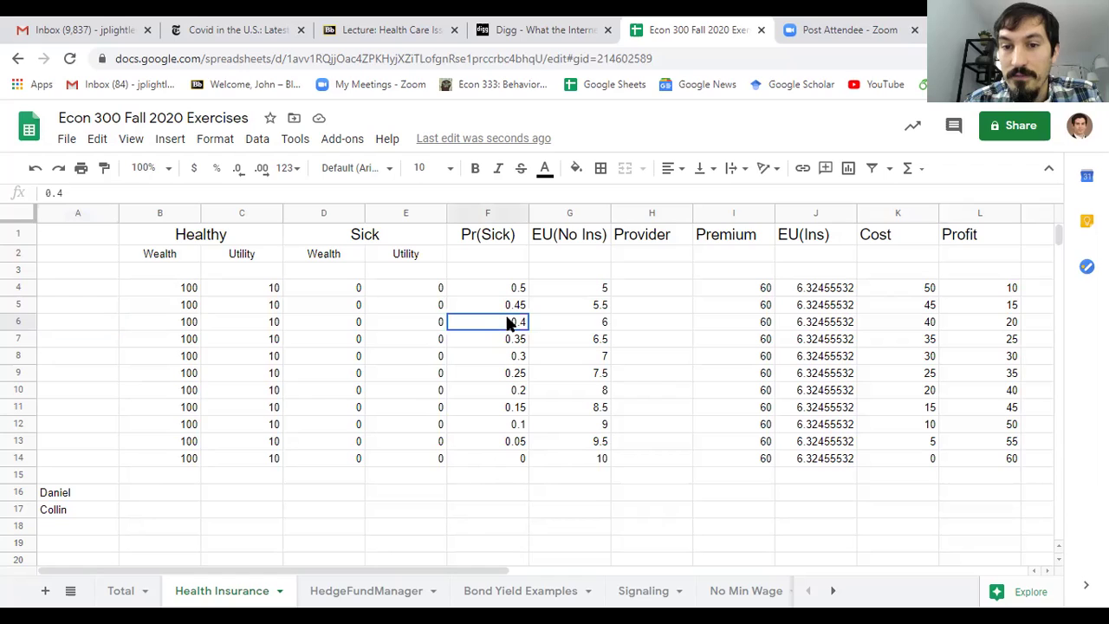
left_click(717, 326)
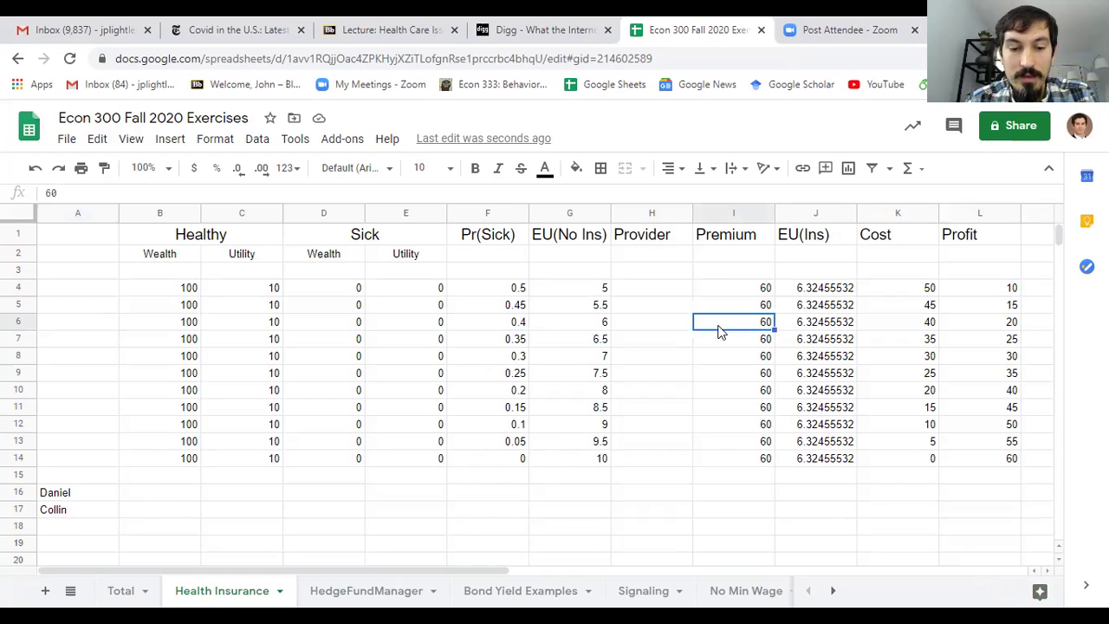
type("45")
key("Return")
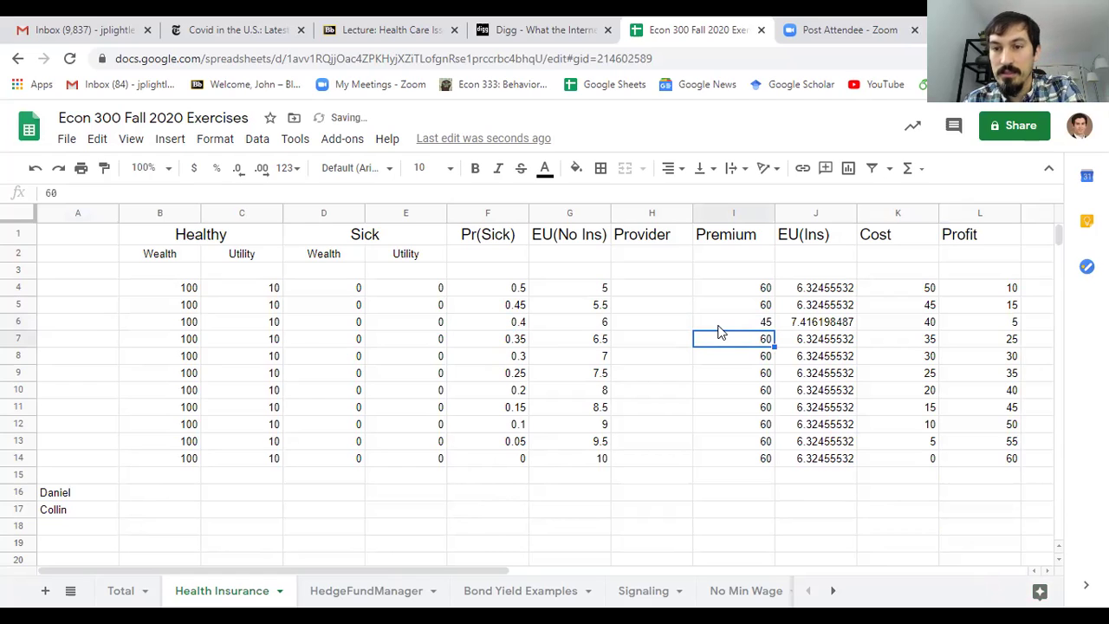
Step: Clear the Premium values in I4, I5 and I7 through I14, keeping only the one in row 6
key("Up")
key("Up")
key("Up")
key("Delete")
key("Up")
key("Down")
key("Down")
key("Down")
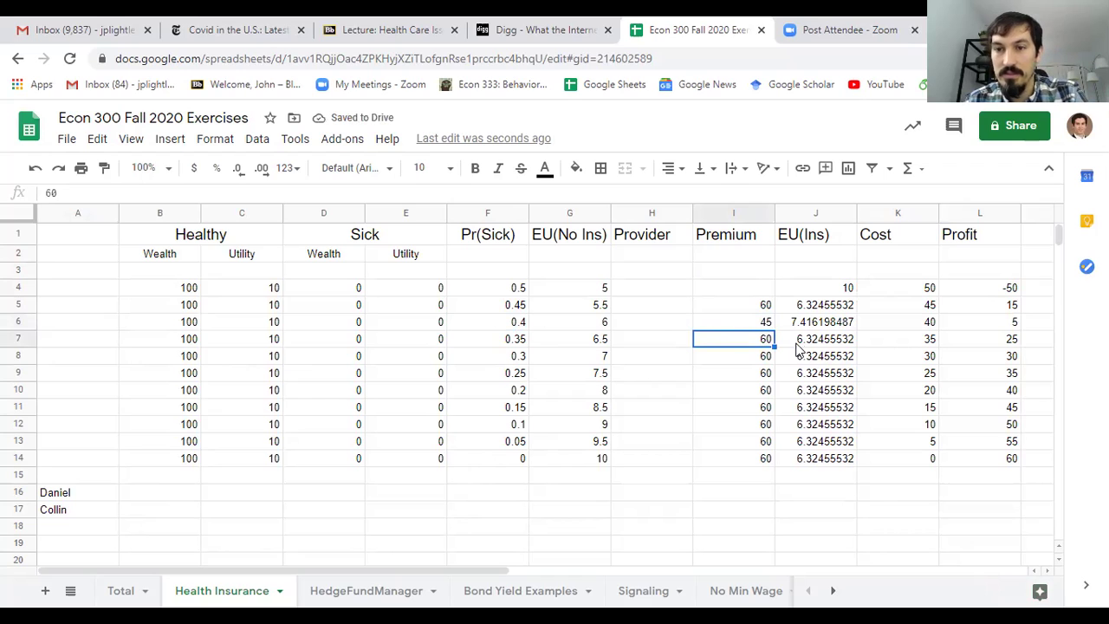
left_click_drag(755, 340, 762, 458)
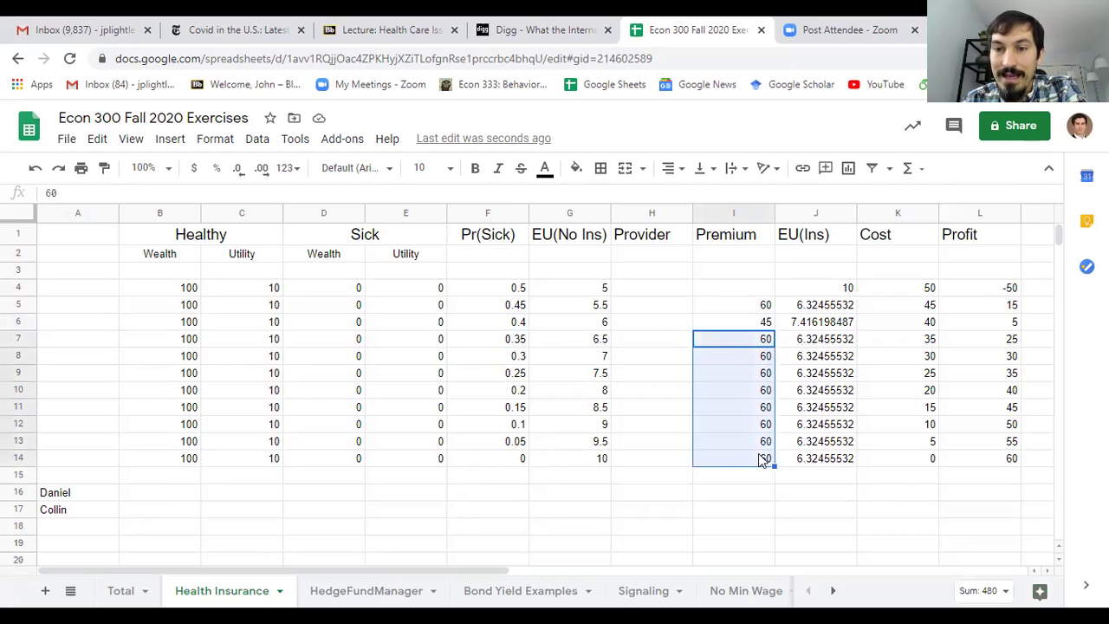
key("Delete")
left_click(759, 307)
key("Delete")
left_click(753, 345)
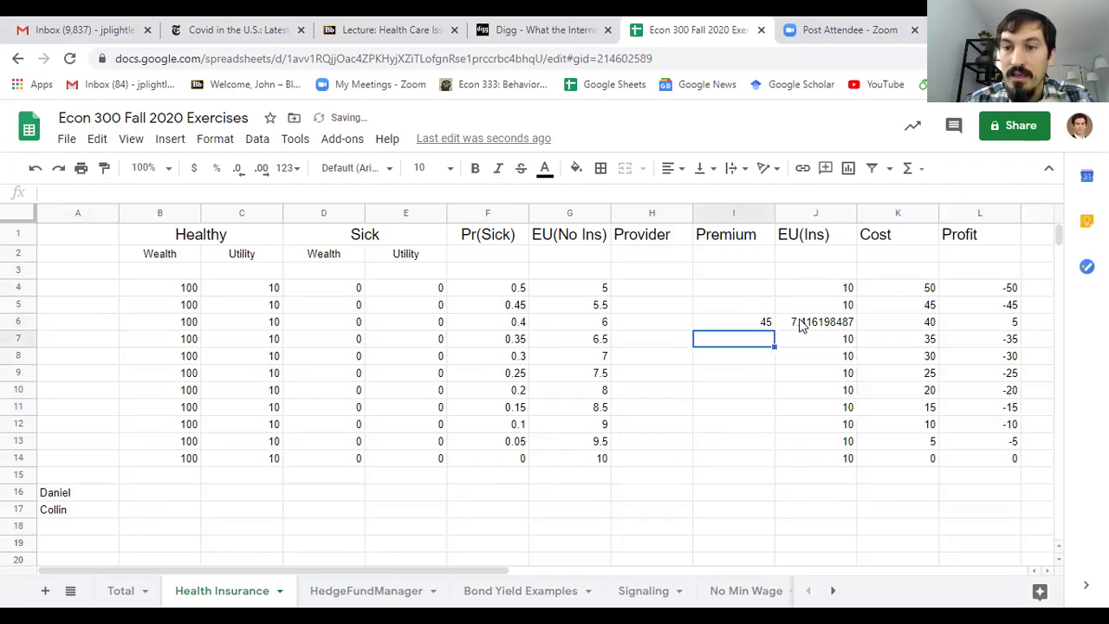
left_click(767, 319)
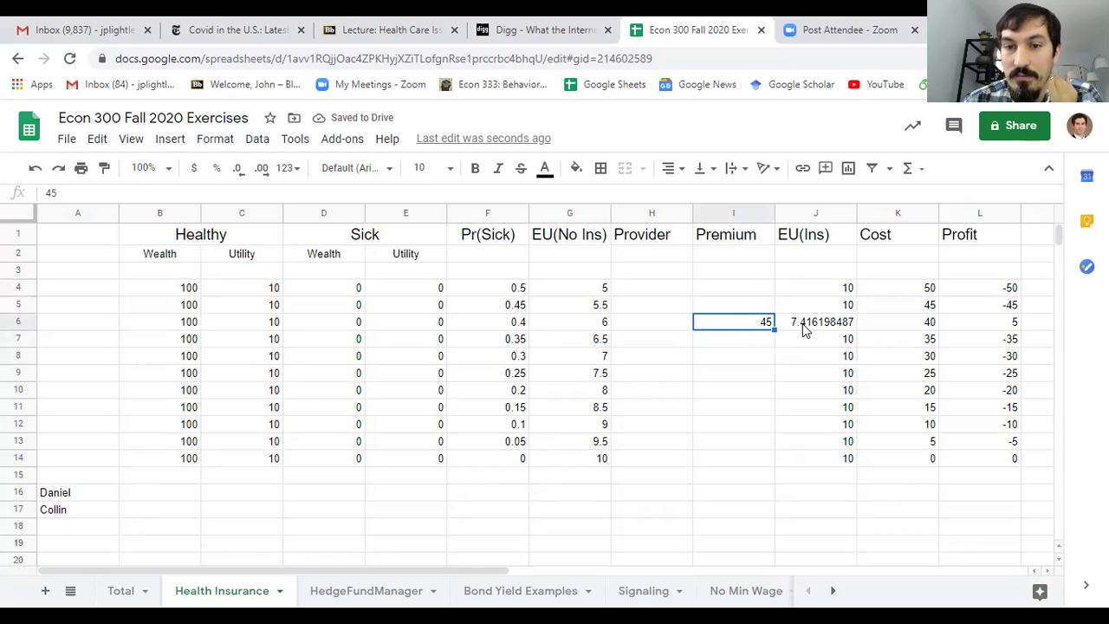
left_click_drag(767, 321, 748, 345)
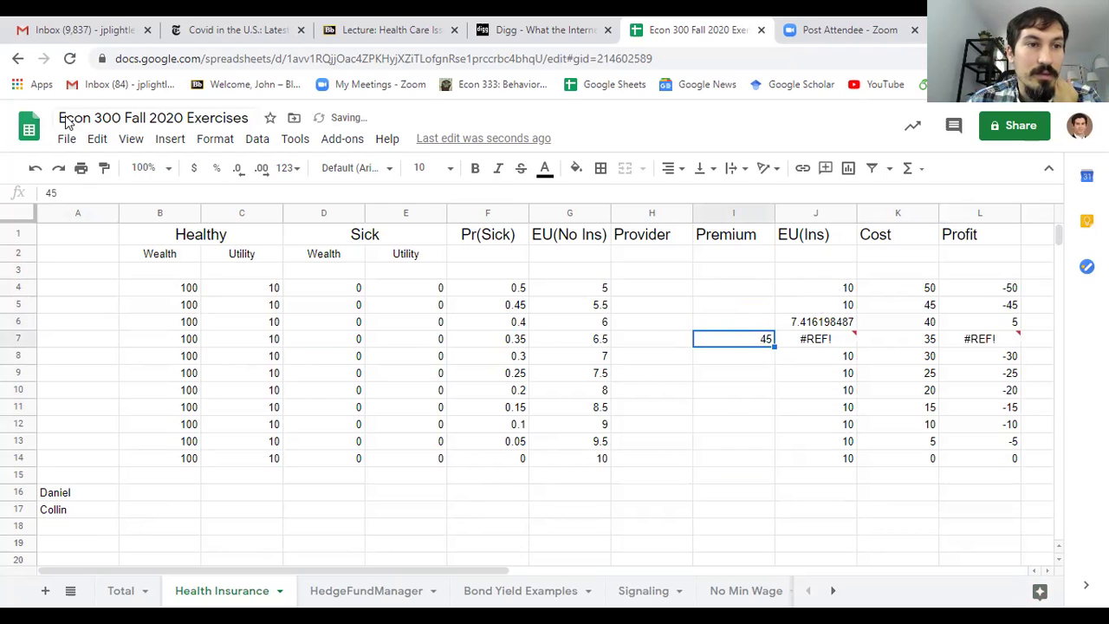
left_click(34, 168)
Step: Try Premiums of 40, 35, 20 and 10 in turn in I6 to compare their effect on EU(Ins) and Profit
left_click(762, 321)
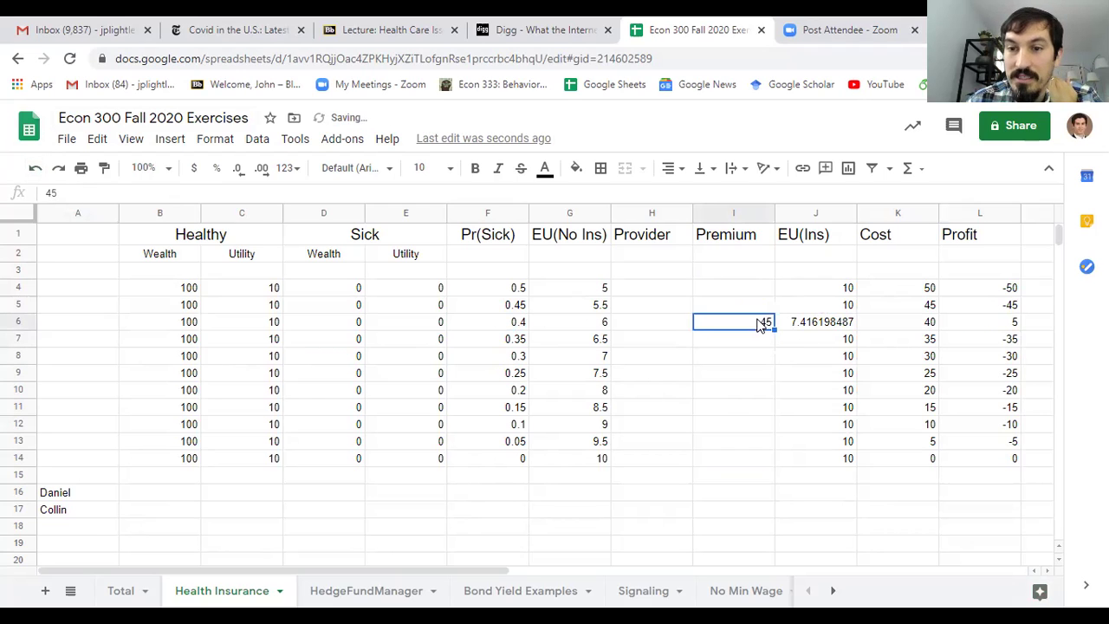
type("40")
key("Return")
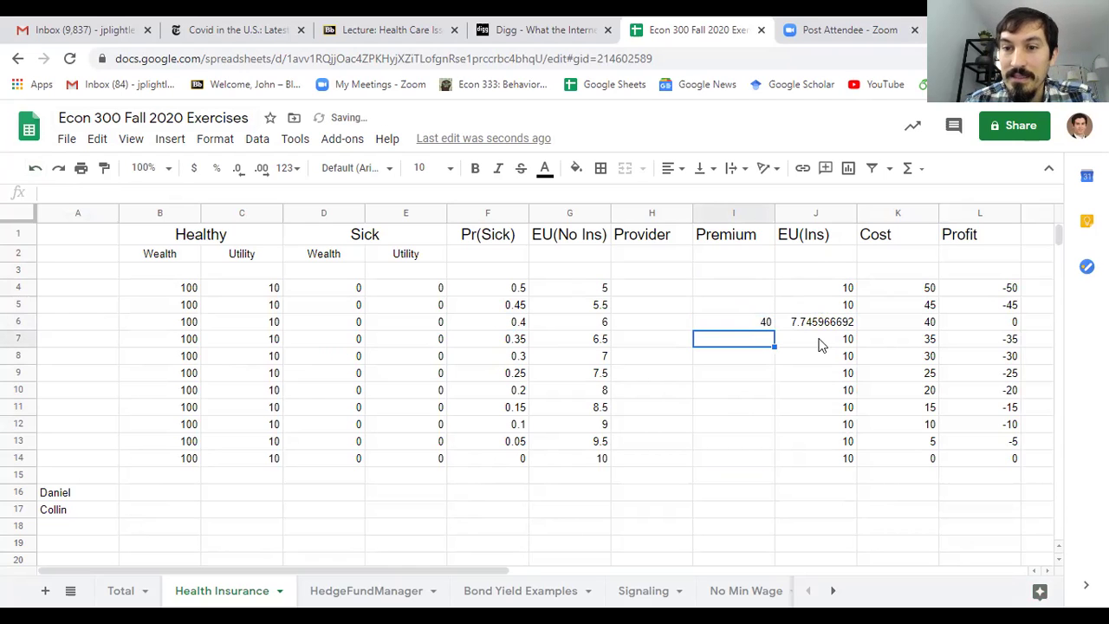
left_click(737, 325)
type("35")
key("Return")
left_click(737, 325)
type("20")
key("Return")
left_click(767, 323)
type("10")
key("Return")
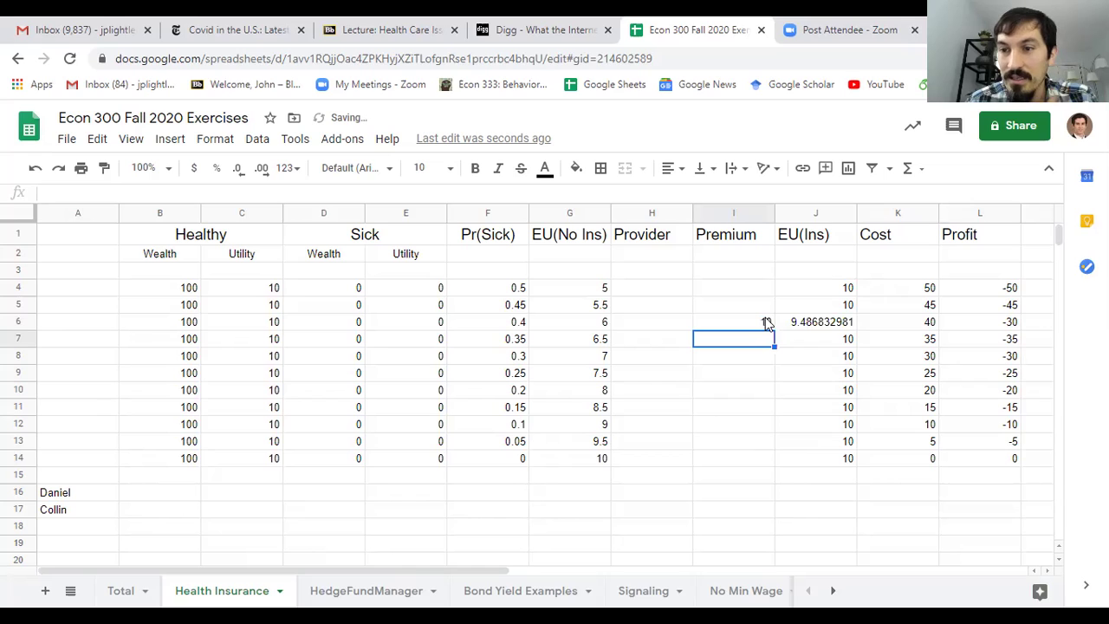
Step: Examine the EU(Ins) formula in J6 together with the Premium it depends on and the column's heading
left_click(814, 328)
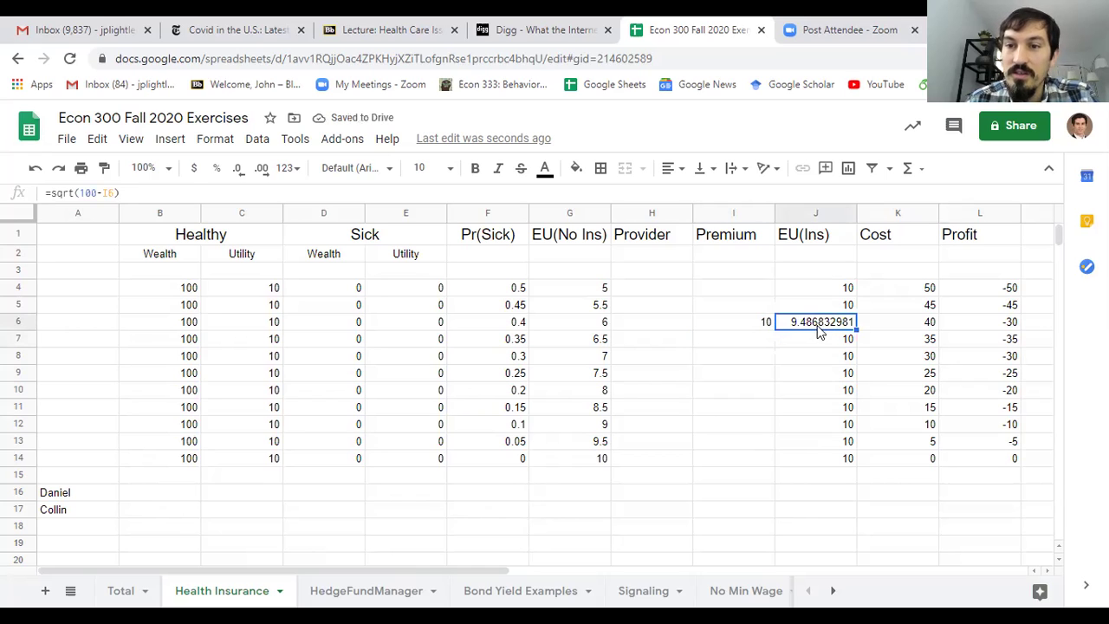
left_click(741, 317)
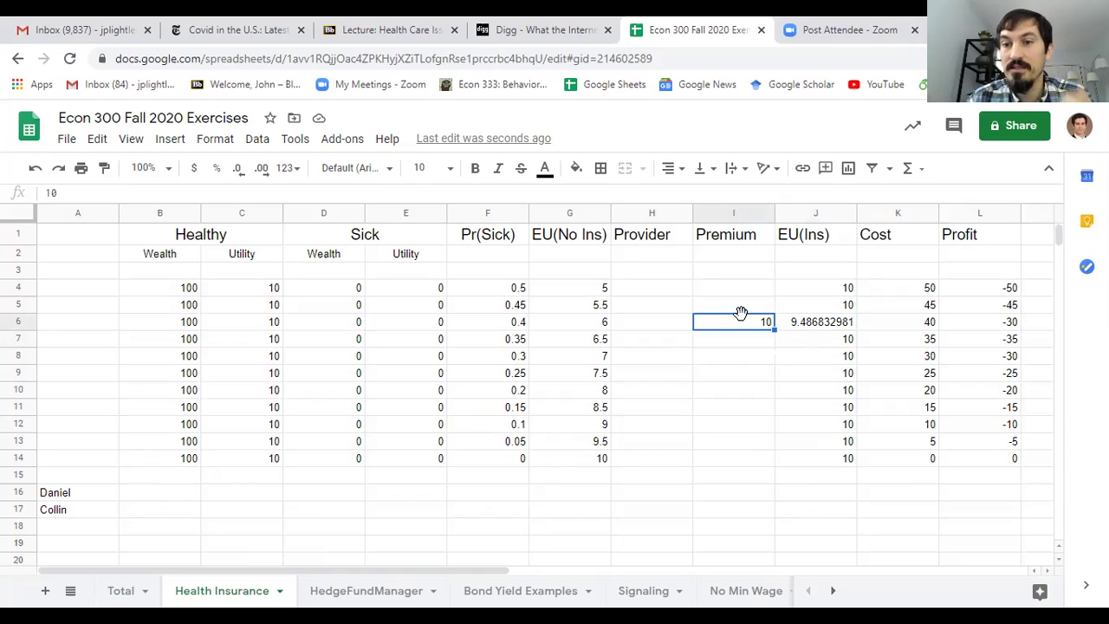
left_click(830, 330)
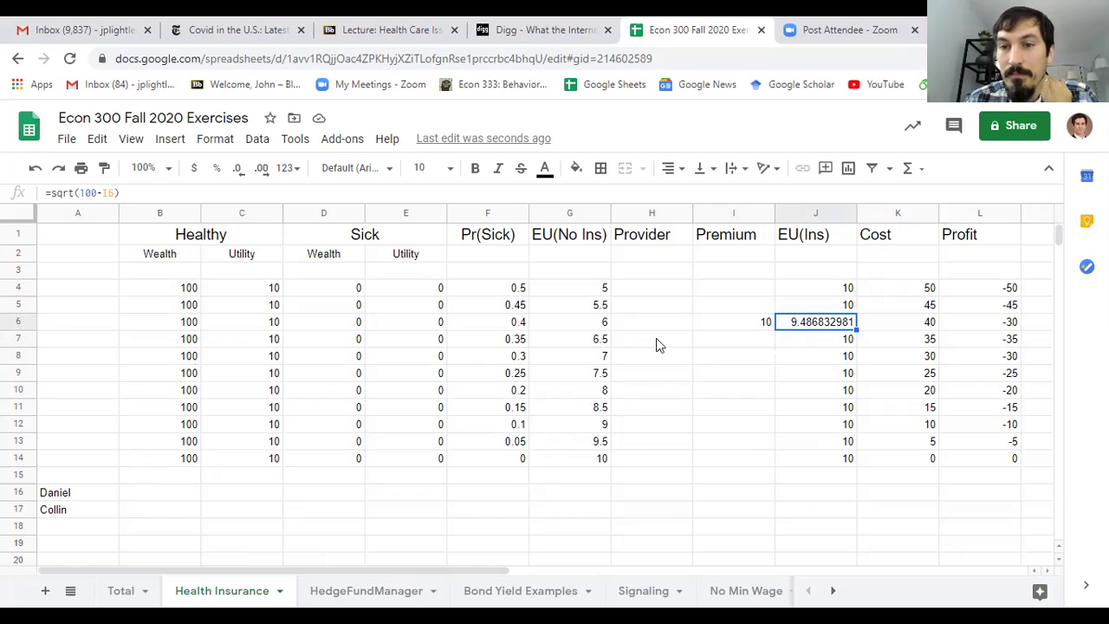
left_click(713, 326)
left_click(744, 340)
left_click(815, 320)
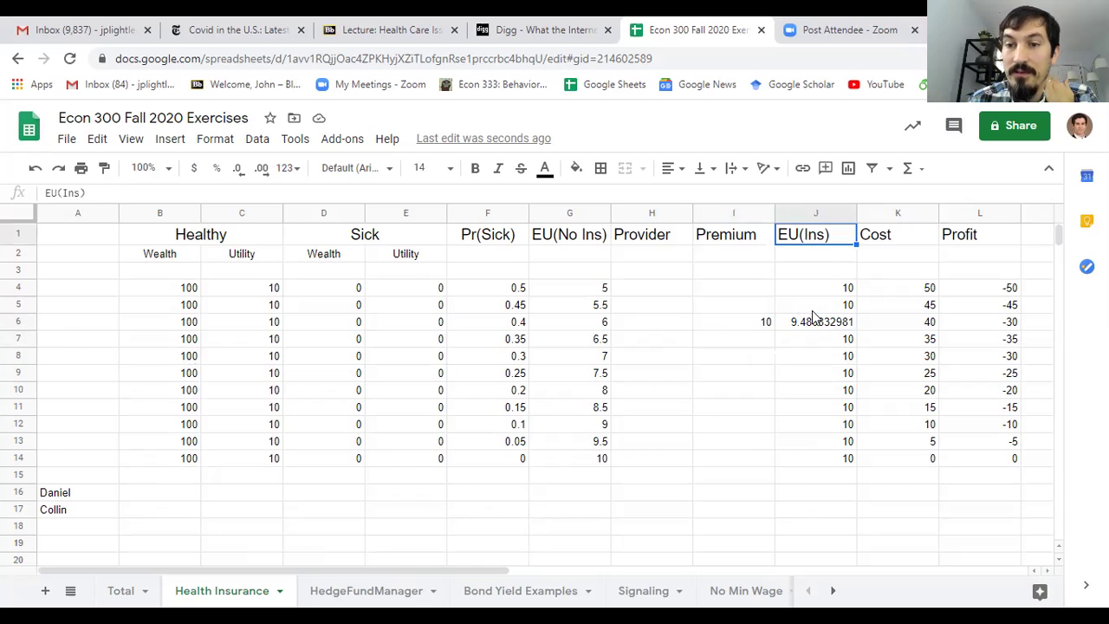
left_click(803, 232)
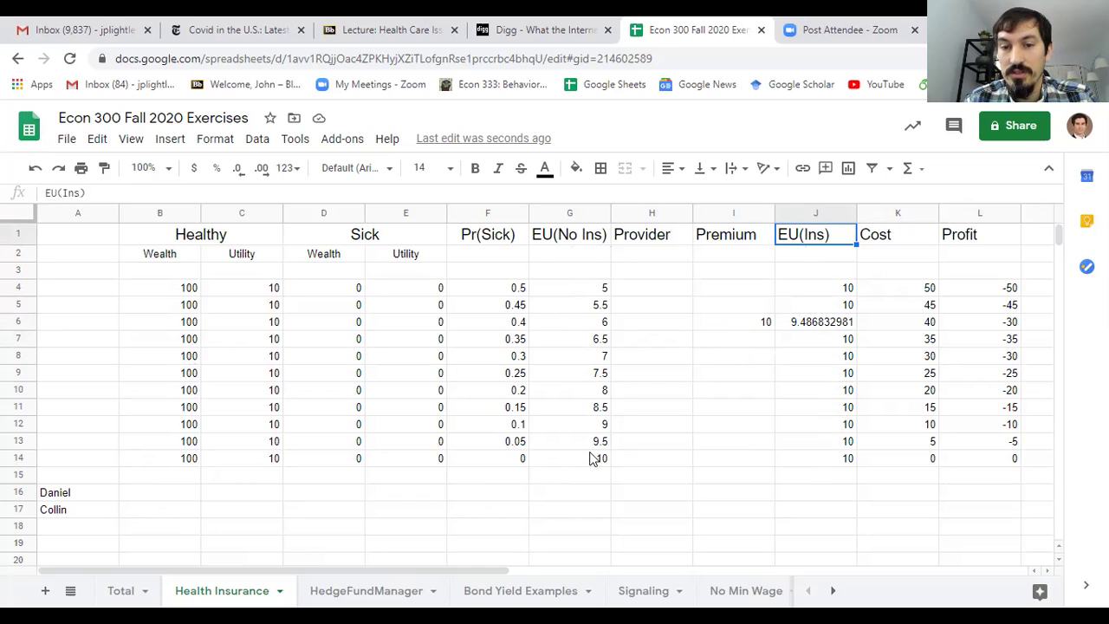
Step: Set the Premium in I4 to 40 and fill that value down through I14
left_click(728, 291)
left_click(747, 323)
left_click(741, 283)
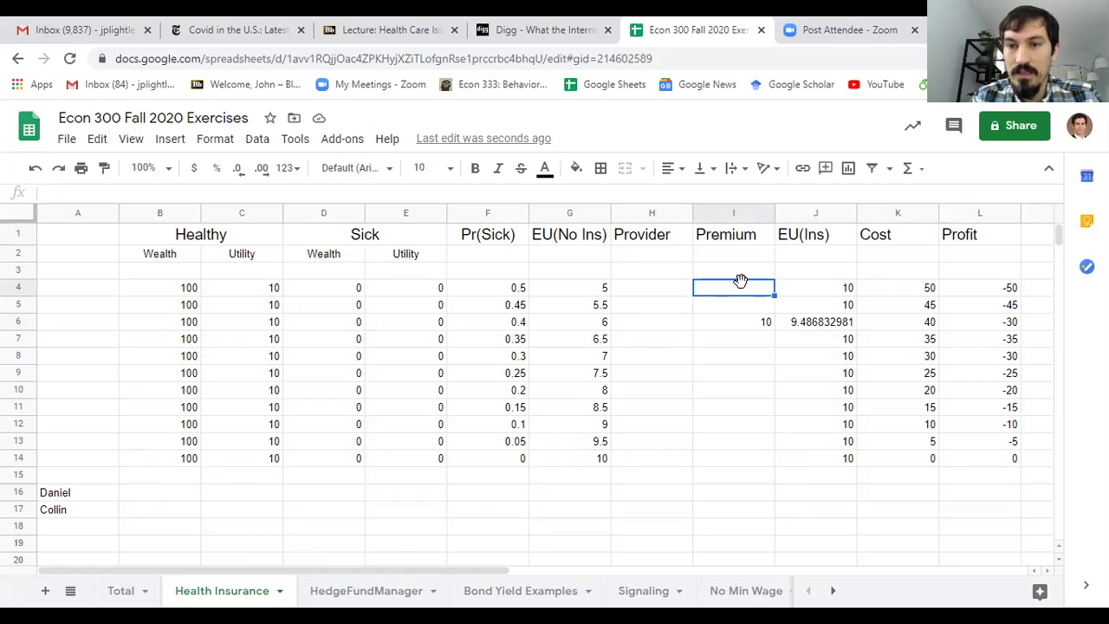
type("15")
key("BackSpace")
key("BackSpace")
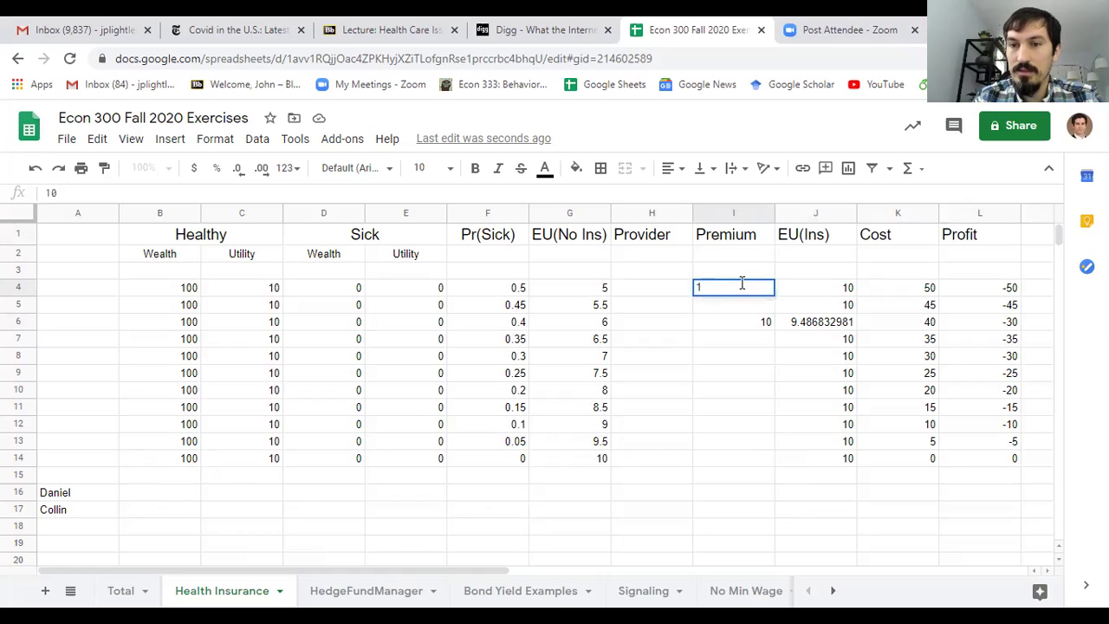
type("40")
key("Return")
left_click(742, 285)
left_click_drag(771, 293, 725, 485)
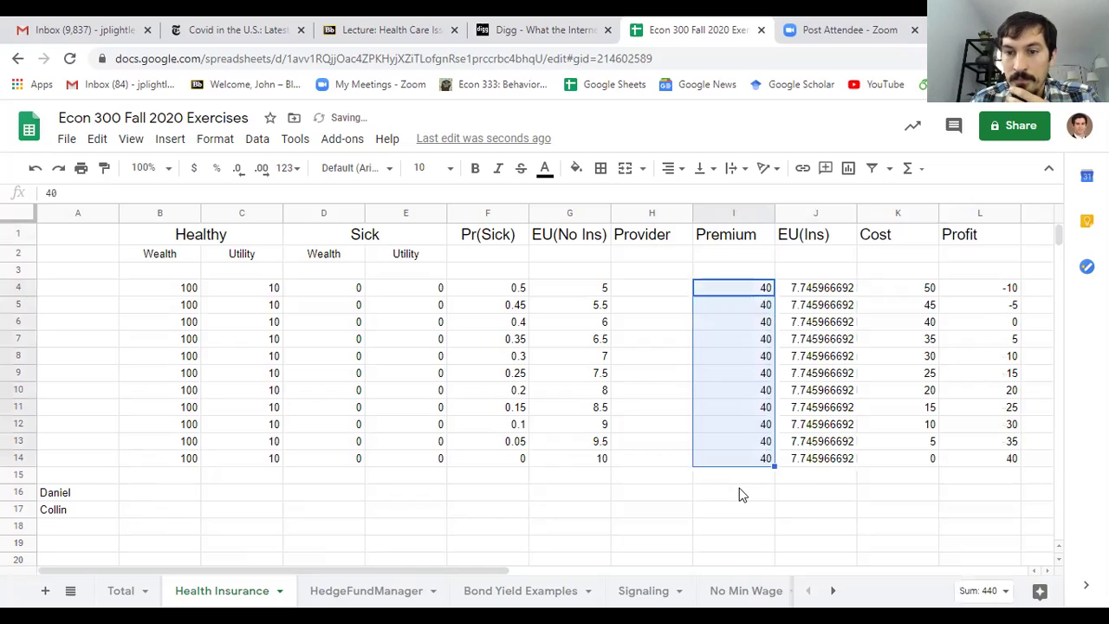
left_click(737, 492)
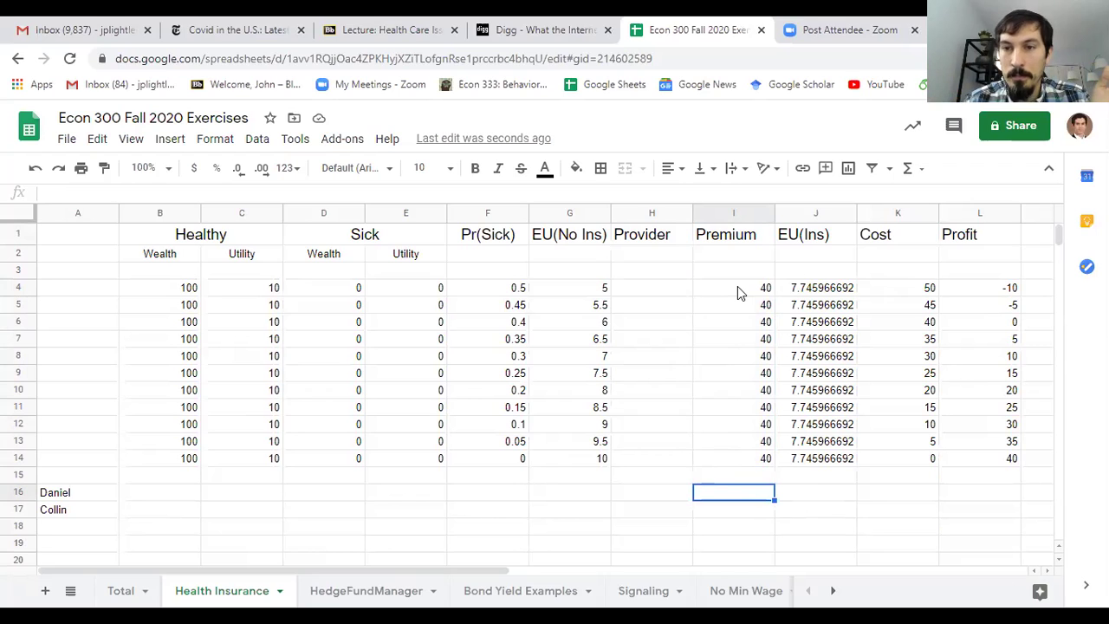
Step: Enter the text note sqrt(100-premium) in J2 beneath the EU(Ins) heading
left_click(804, 257)
type("=sqrt")
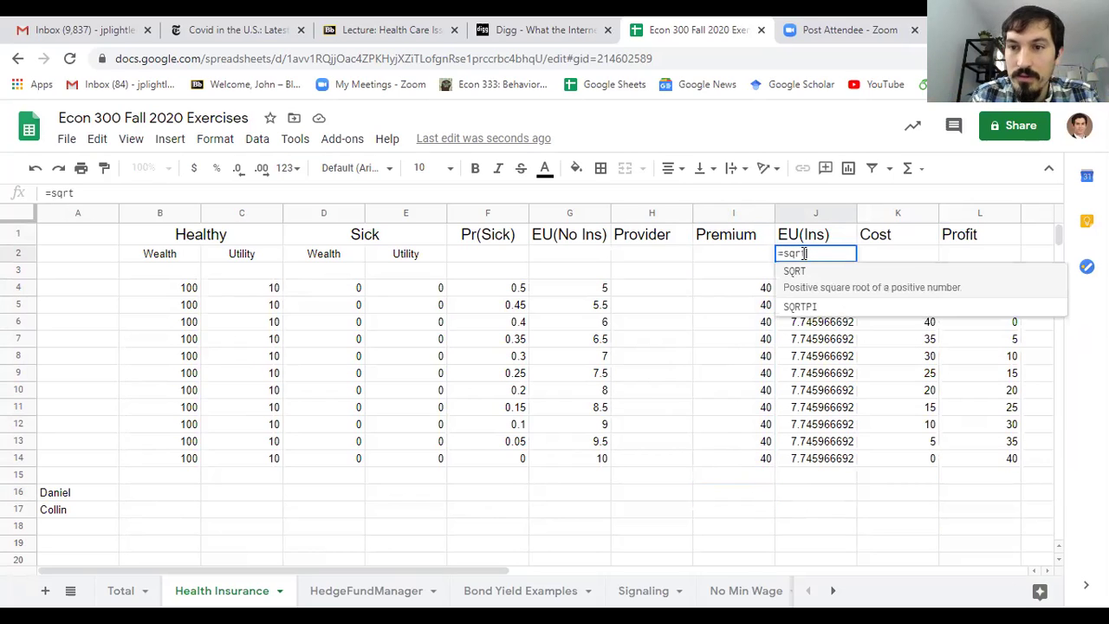
key("BackSpace")
key("BackSpace")
key("BackSpace")
key("BackSpace")
key("BackSpace")
type("sqrt(")
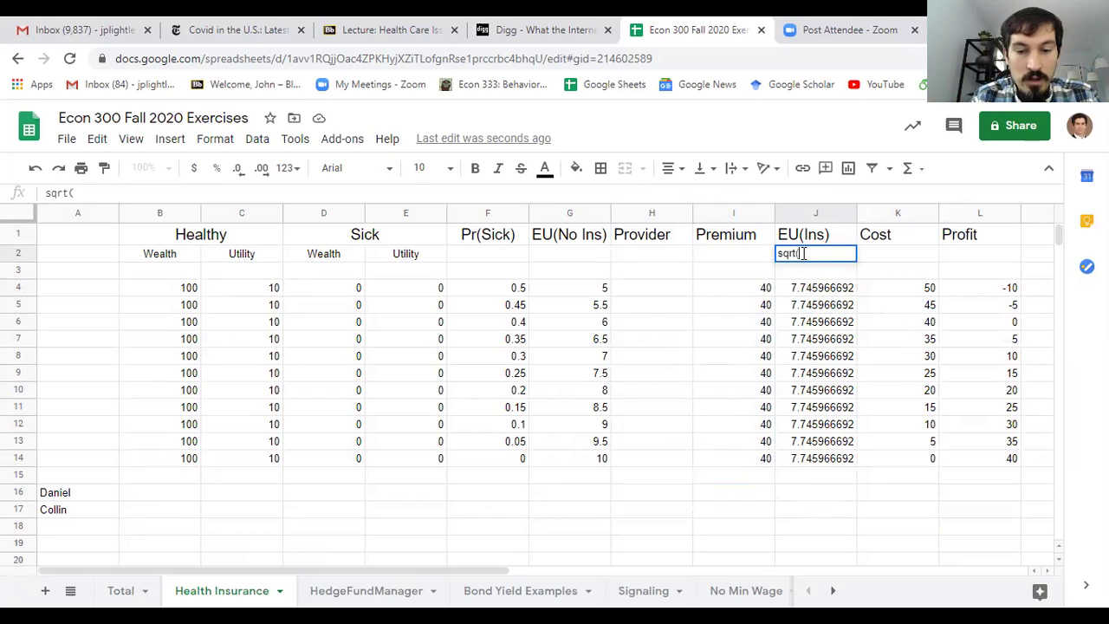
type("100-prem")
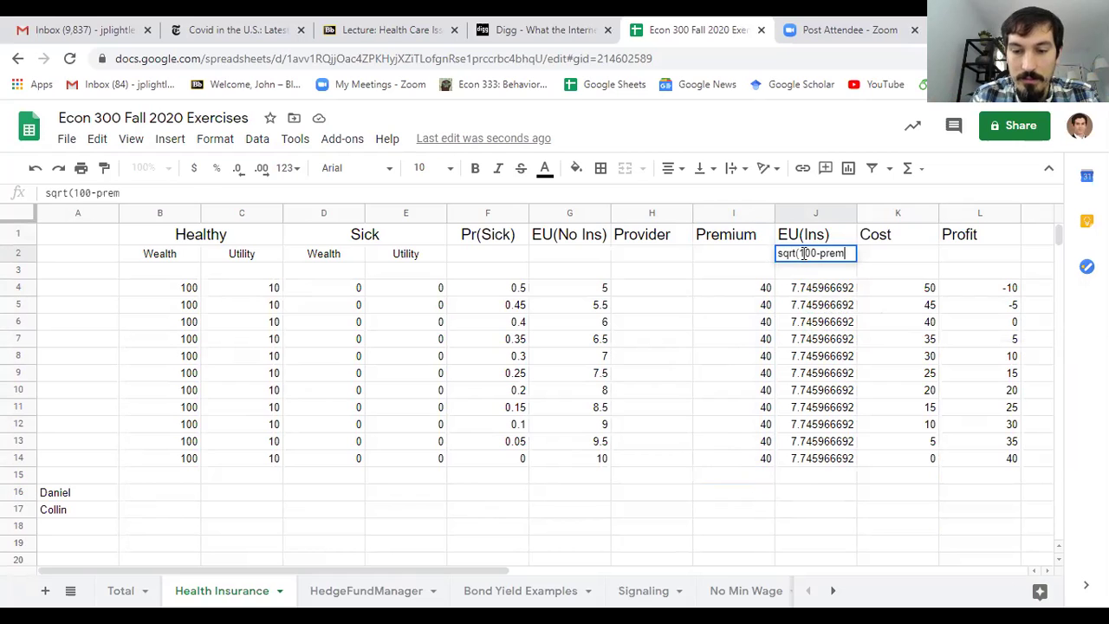
type("ium)")
key("Return")
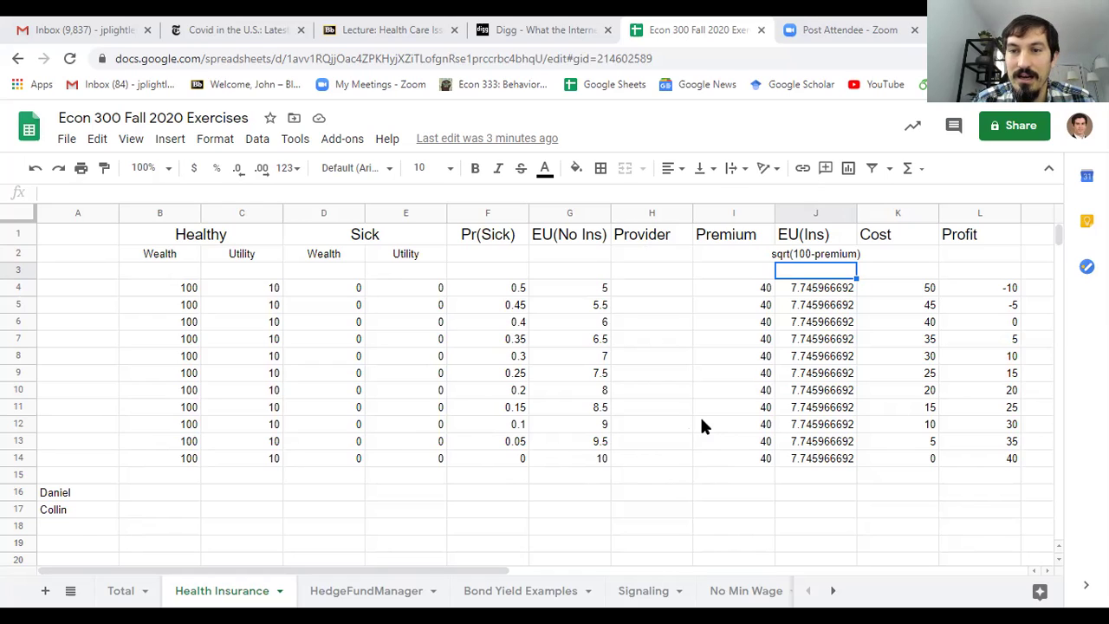
Step: Clear the Pr(Sick) values in F4, F5, F13 and F14
key("Down")
key("Left")
key("Left")
key("Left")
key("Left")
left_click(505, 304)
left_click(501, 294)
key("Delete")
key("Down")
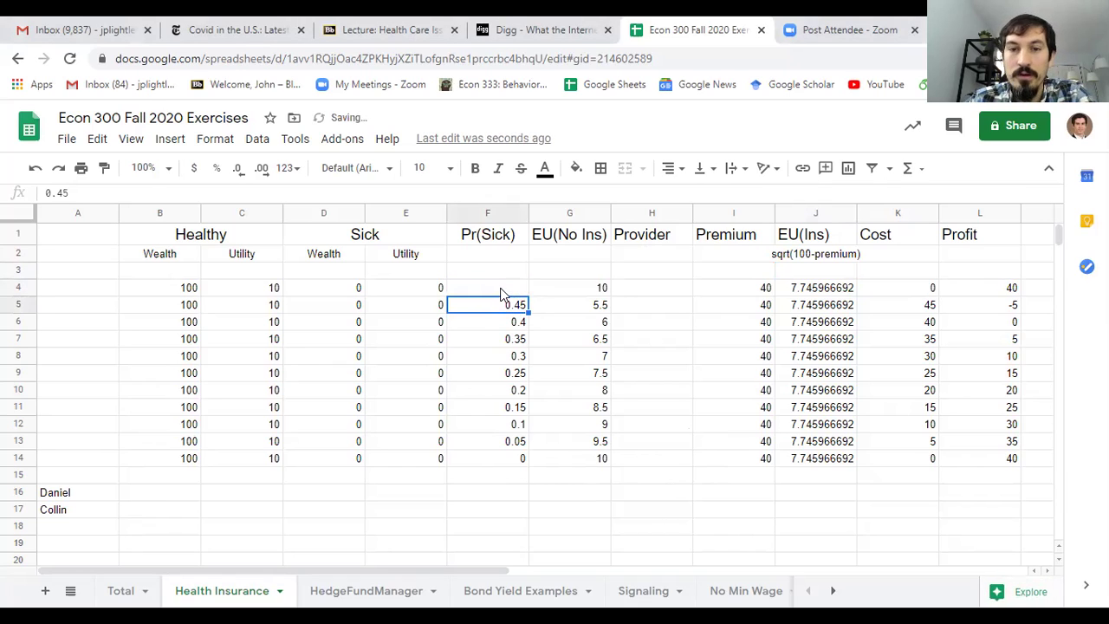
key("Delete")
key("Down")
key("Down")
key("Down")
key("Down")
key("Down")
key("Down")
key("Down")
key("Down")
key("Delete")
key("Down")
key("Delete")
key("Down")
key("Up")
key("Up")
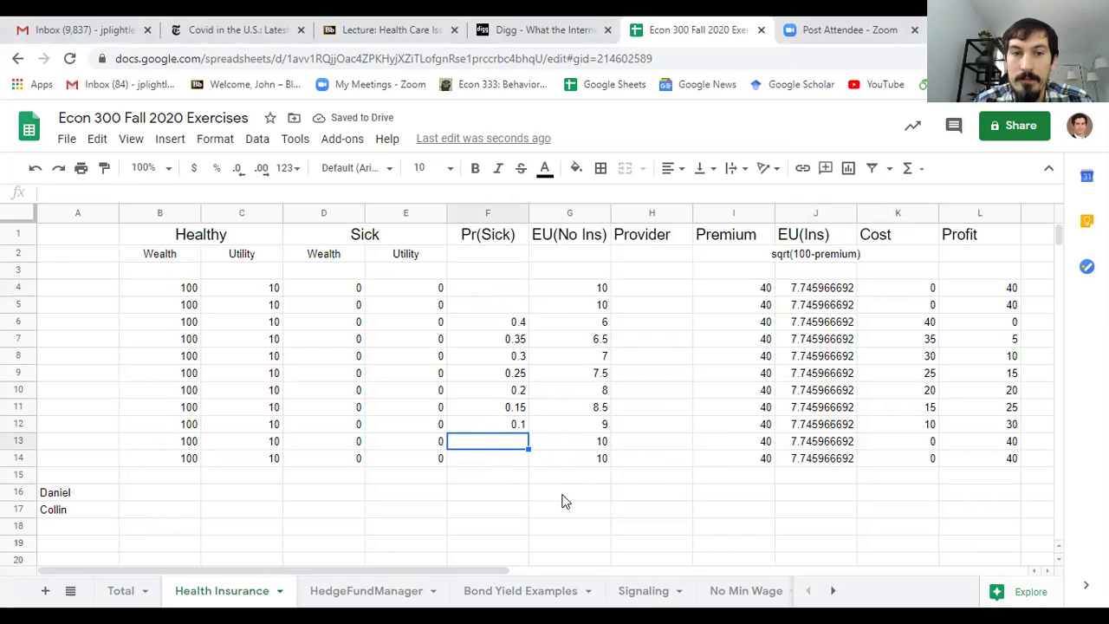
Step: Clear the remaining contents of rows 4–5 and 13–14 from column B through column L
left_click_drag(187, 289, 982, 309)
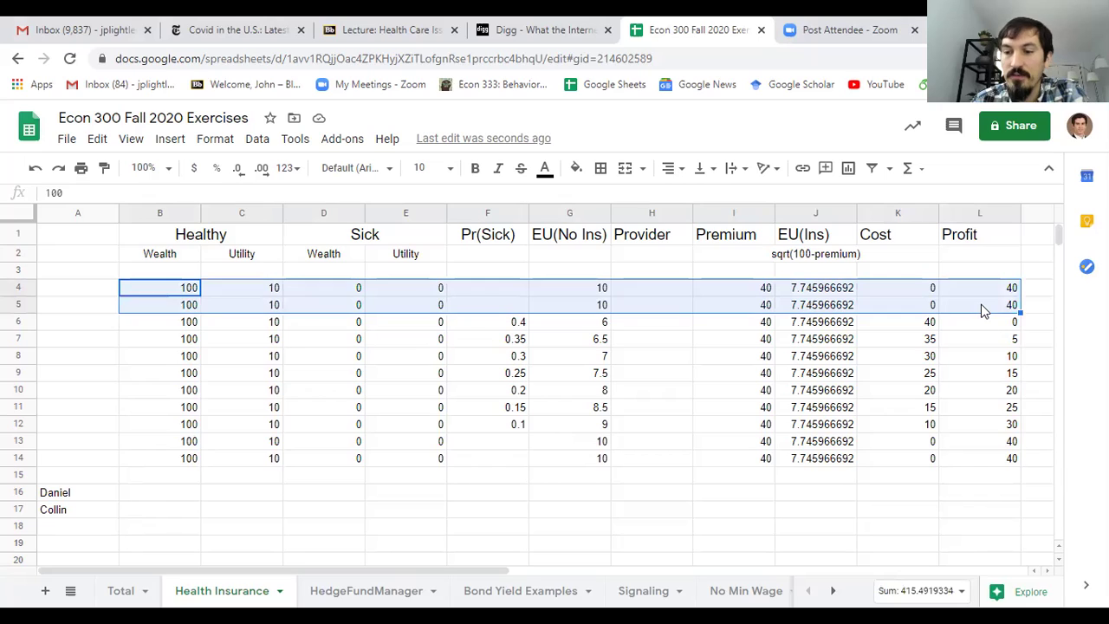
key("Delete")
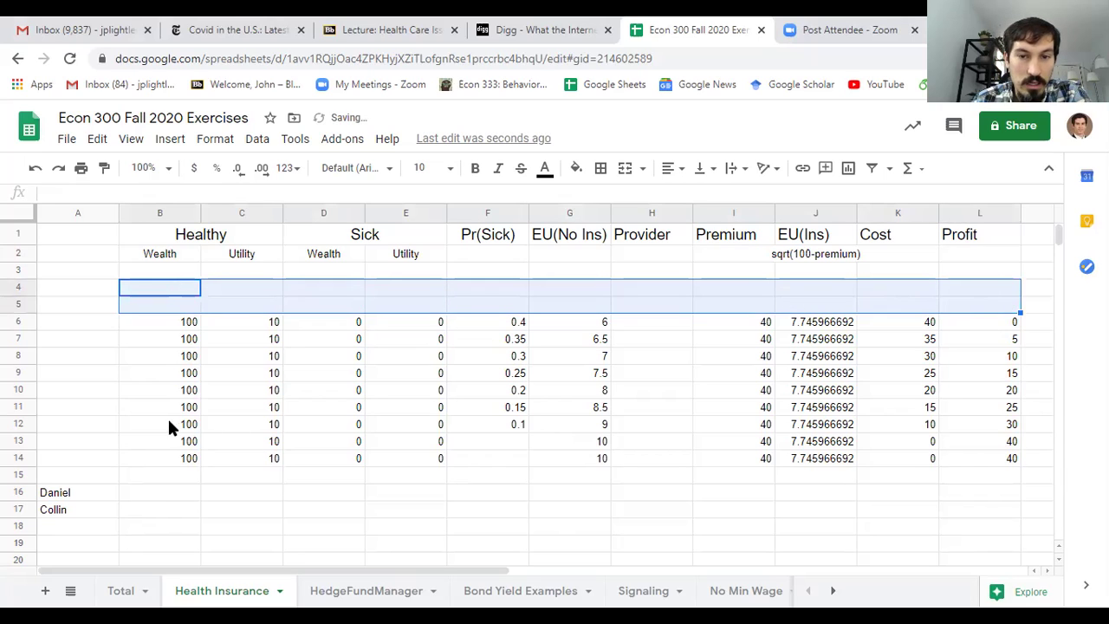
left_click_drag(171, 444, 957, 461)
key("Delete")
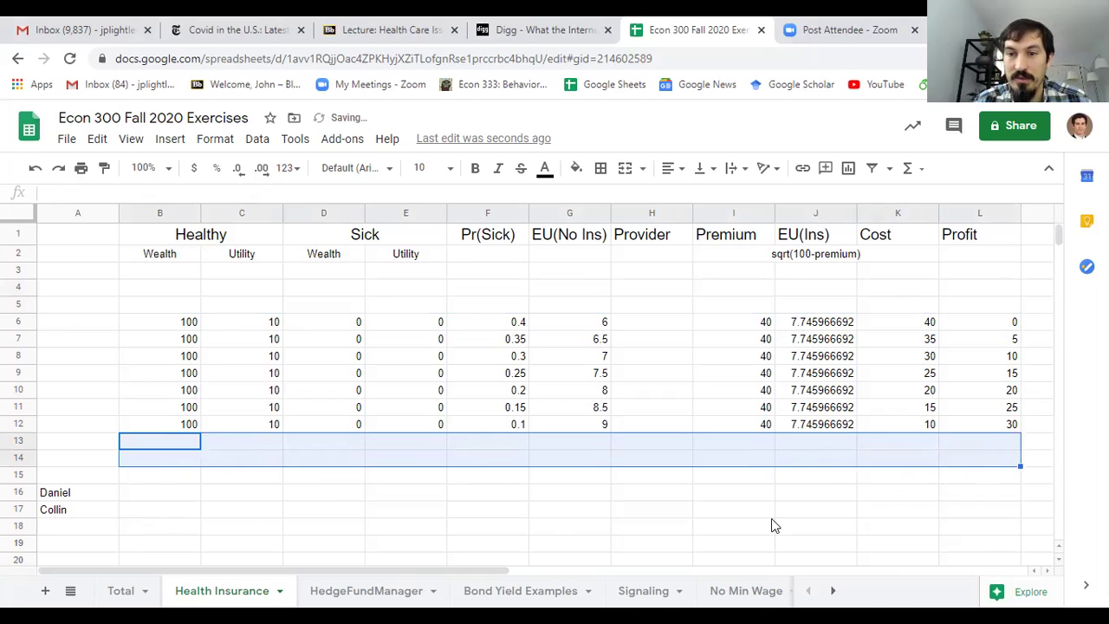
left_click(762, 511)
Step: Set the Premium in I6 to 30
left_click(658, 323)
left_click(656, 375)
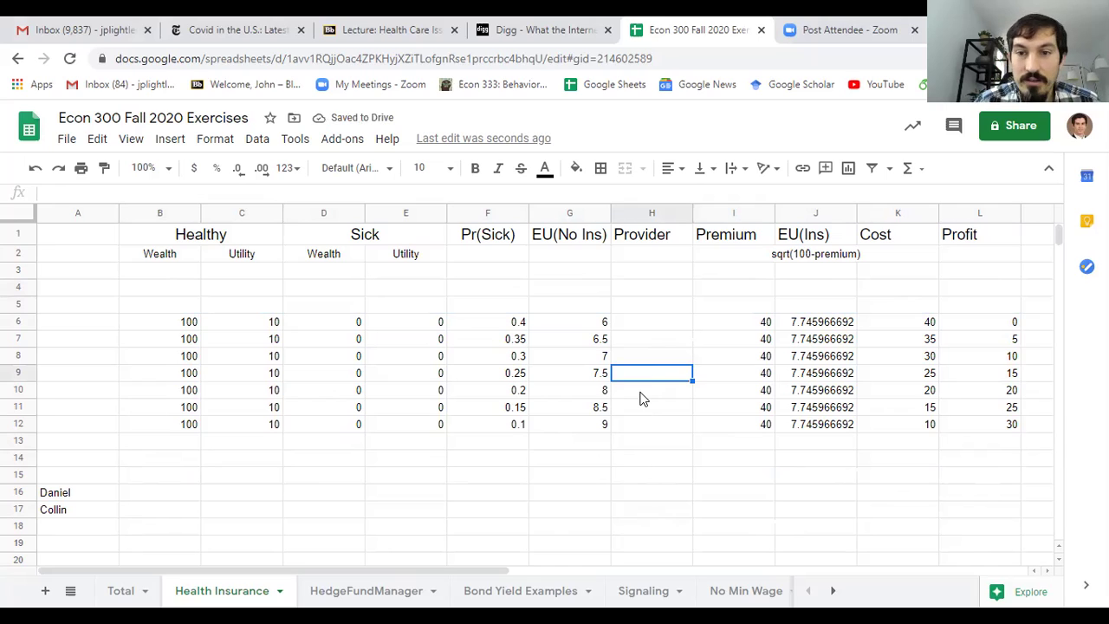
left_click(651, 321)
left_click(735, 326)
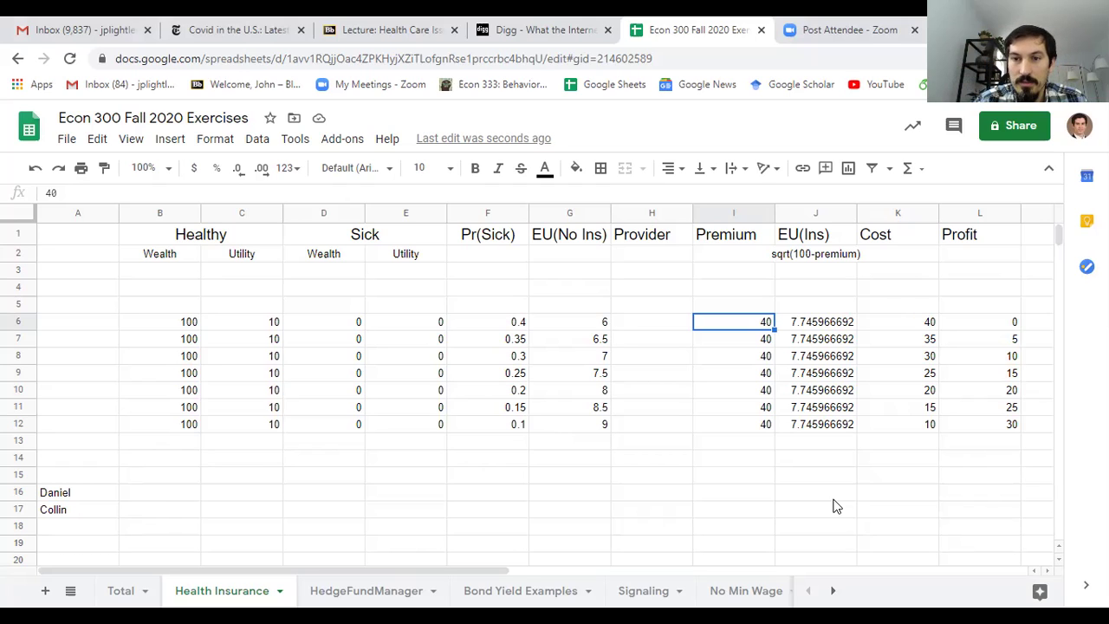
type("30")
key("Return")
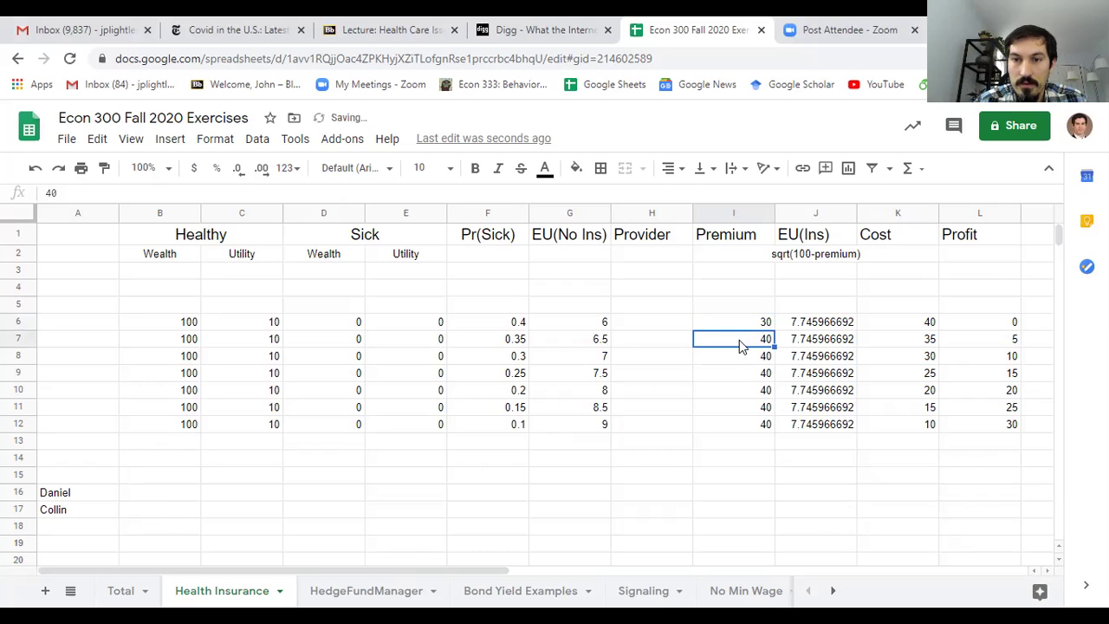
Step: Fill the premium of 30 from I6 down through I12
left_click(741, 322)
left_click_drag(773, 329, 734, 454)
left_click(733, 455)
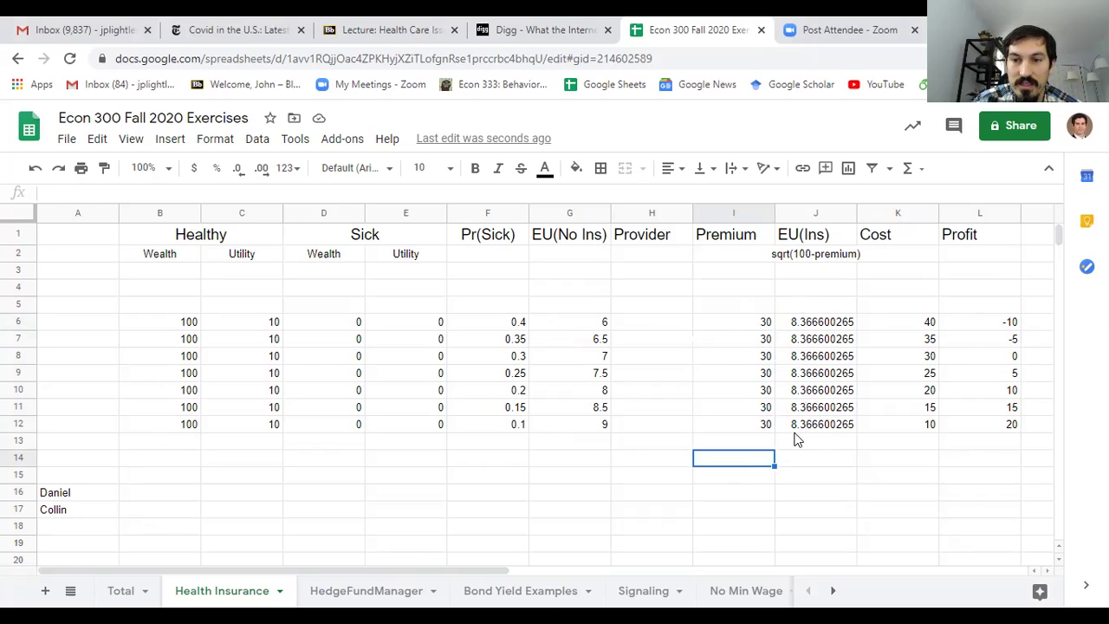
left_click(731, 326)
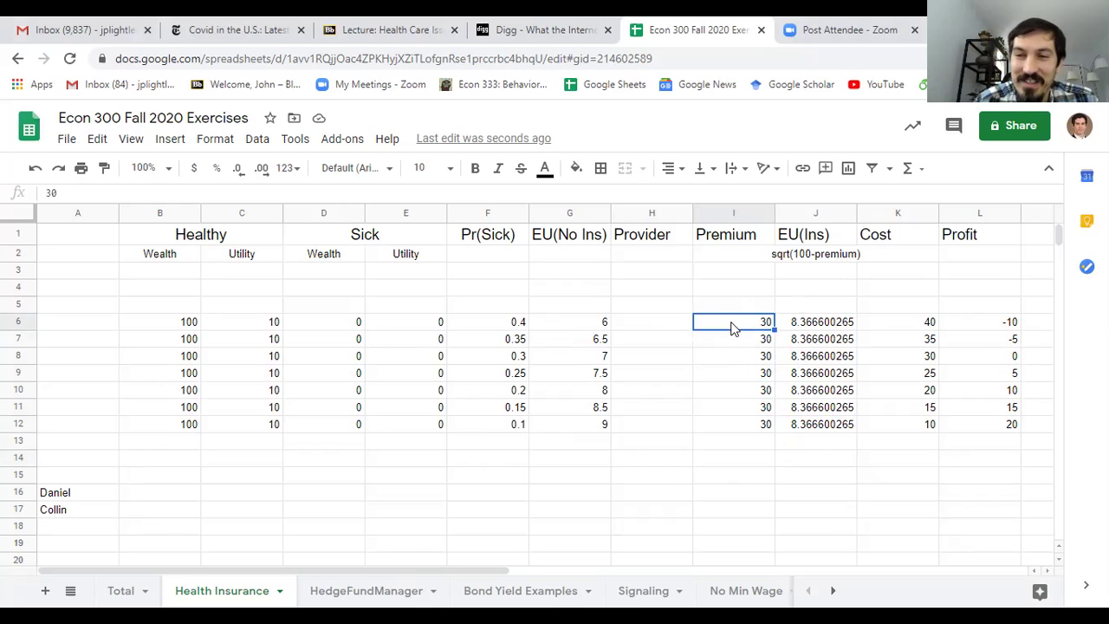
left_click(735, 340)
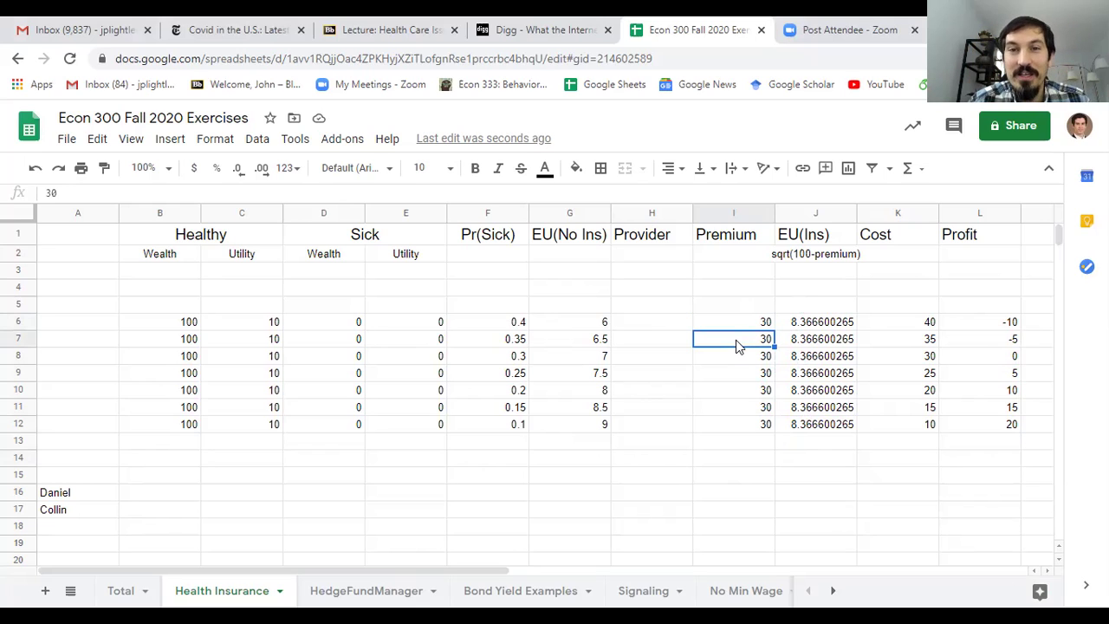
left_click(741, 324)
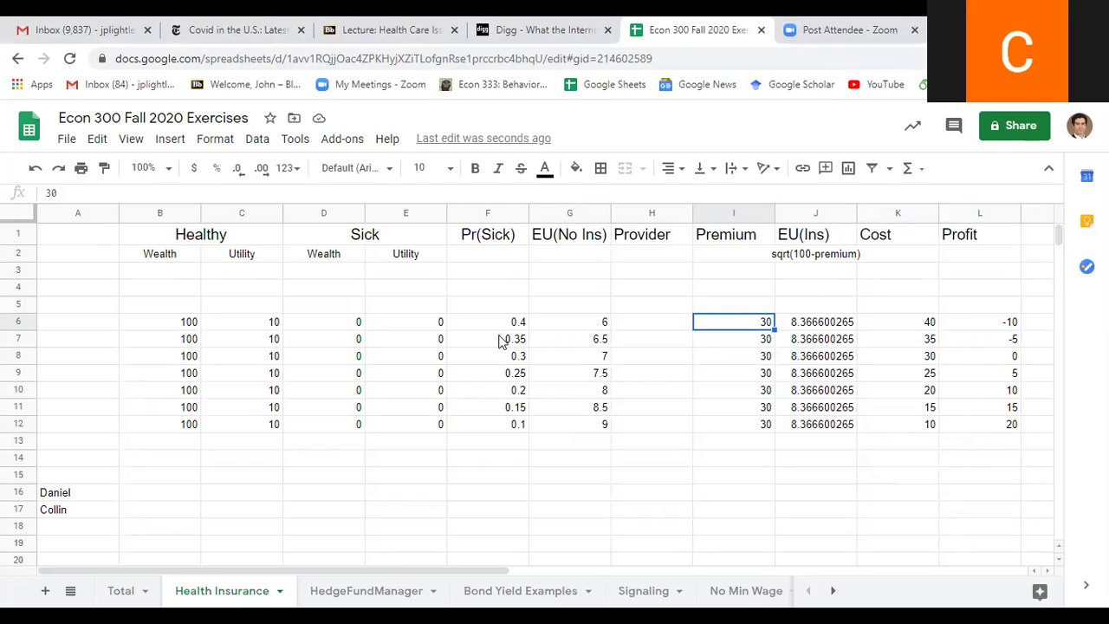
left_click(91, 323)
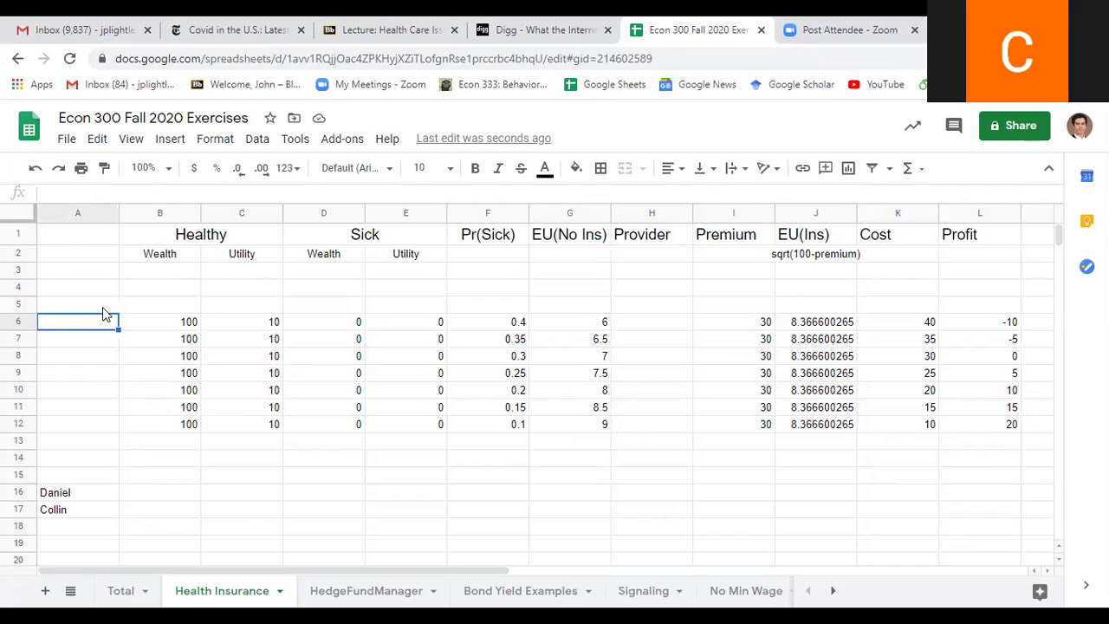
left_click(181, 492)
type("Mi")
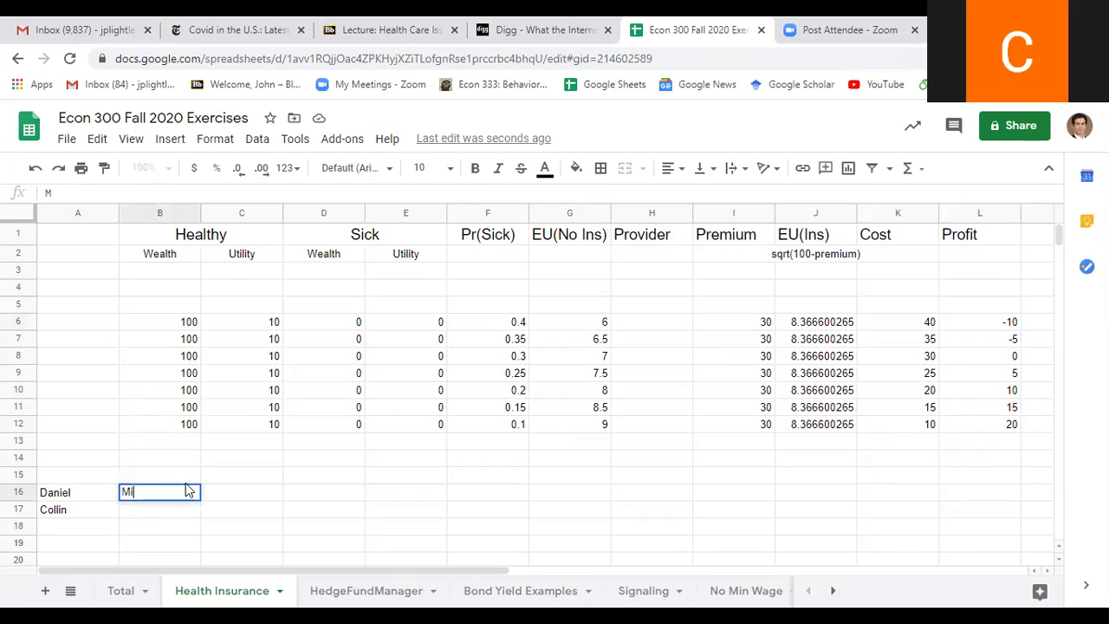
key("Escape")
Step: Clear the participant's name from A17 and enter that same name in B16
key("Down")
key("Left")
key("Delete")
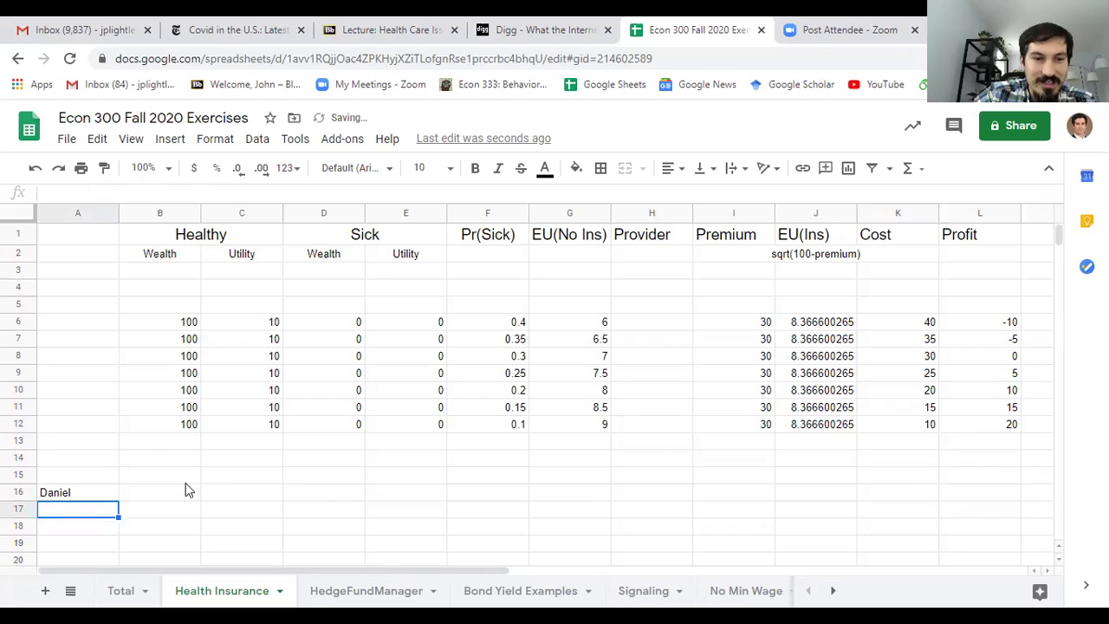
key("Up")
key("Right")
type("Collin")
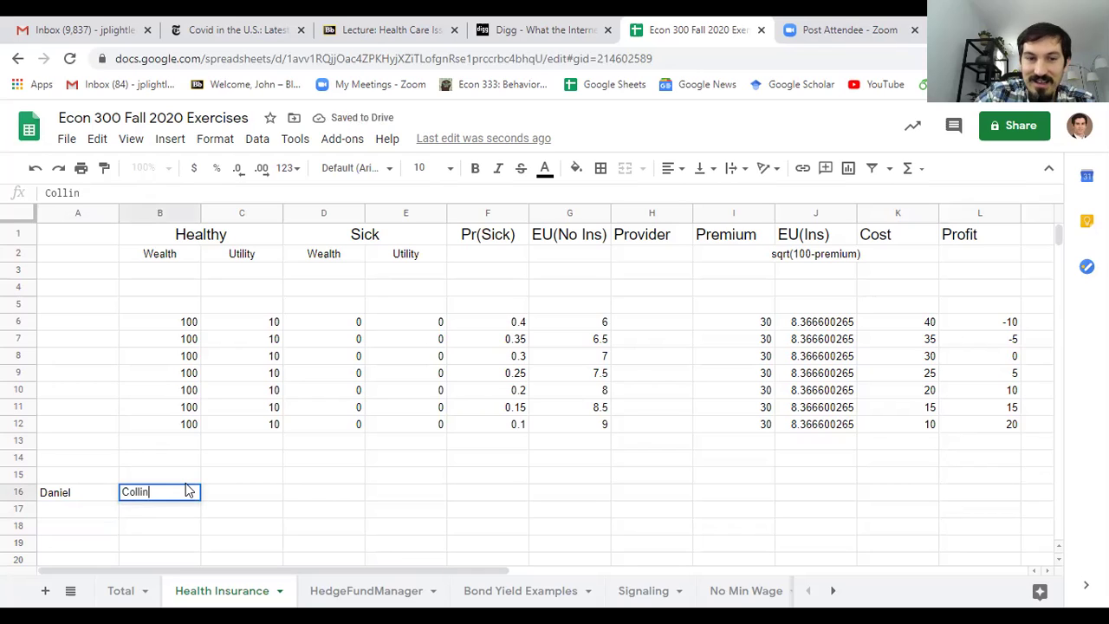
key("Return")
Step: Enter three more participants' first names in B17, B18 and B19
type("Shreeyas")
key("Return")
type("My")
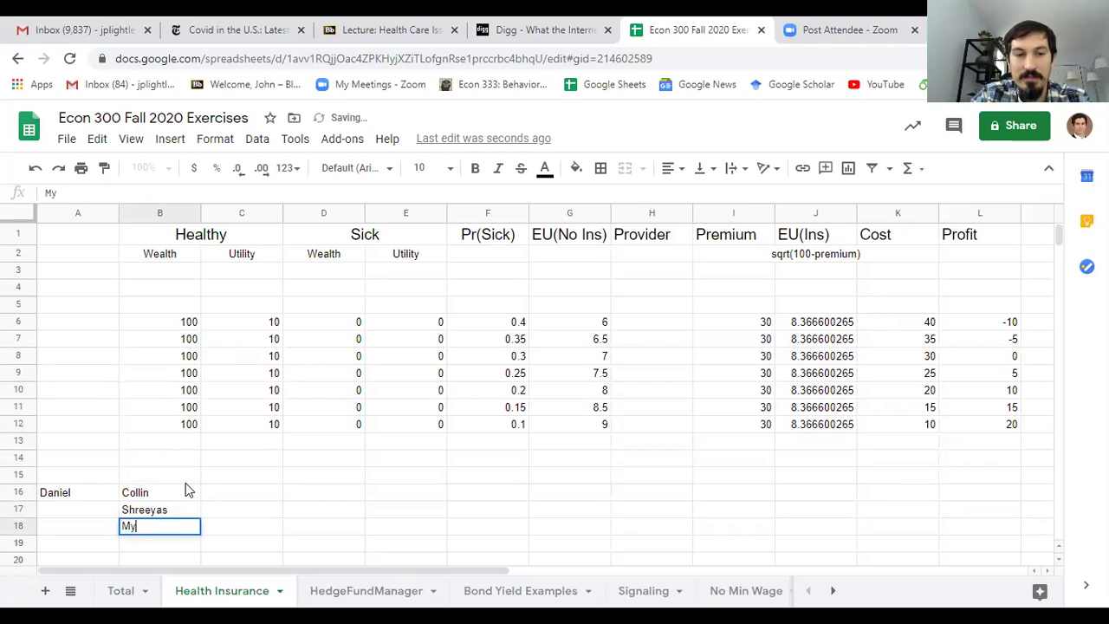
type("ron")
key("Return")
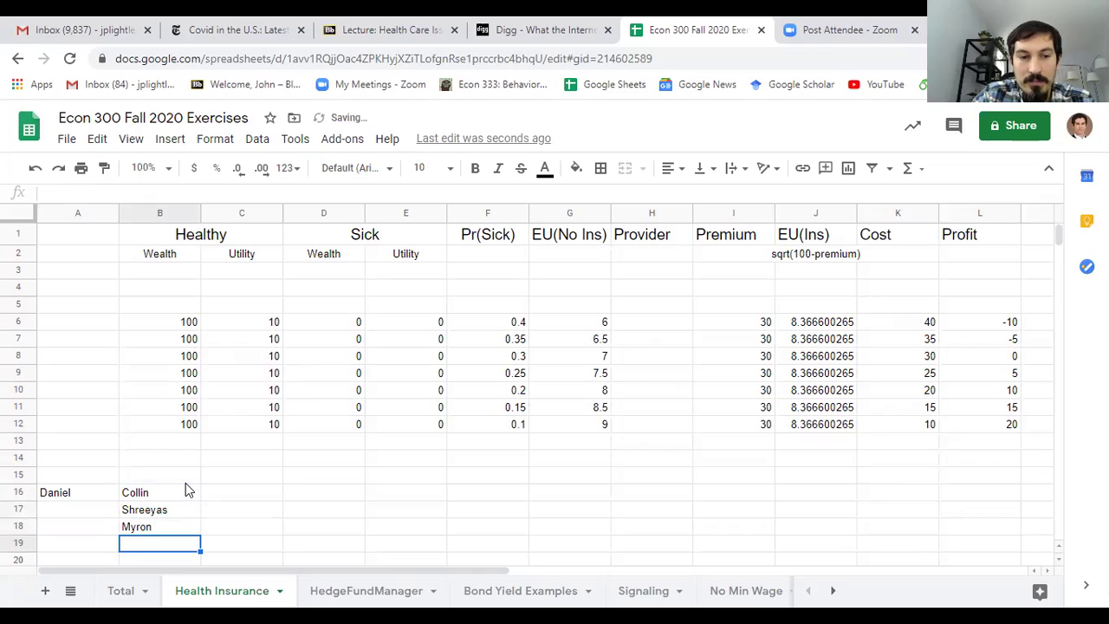
type("Michelle")
key("Return")
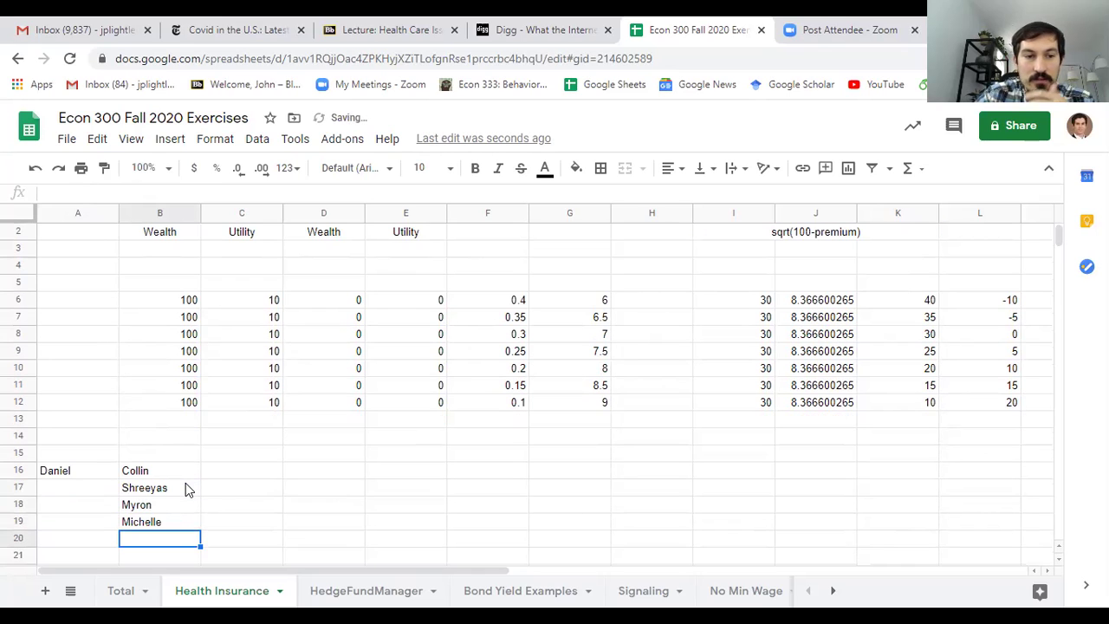
Step: Move the block of participant names in A16:B19 up two rows so it starts in row 14
left_click_drag(70, 470, 151, 472)
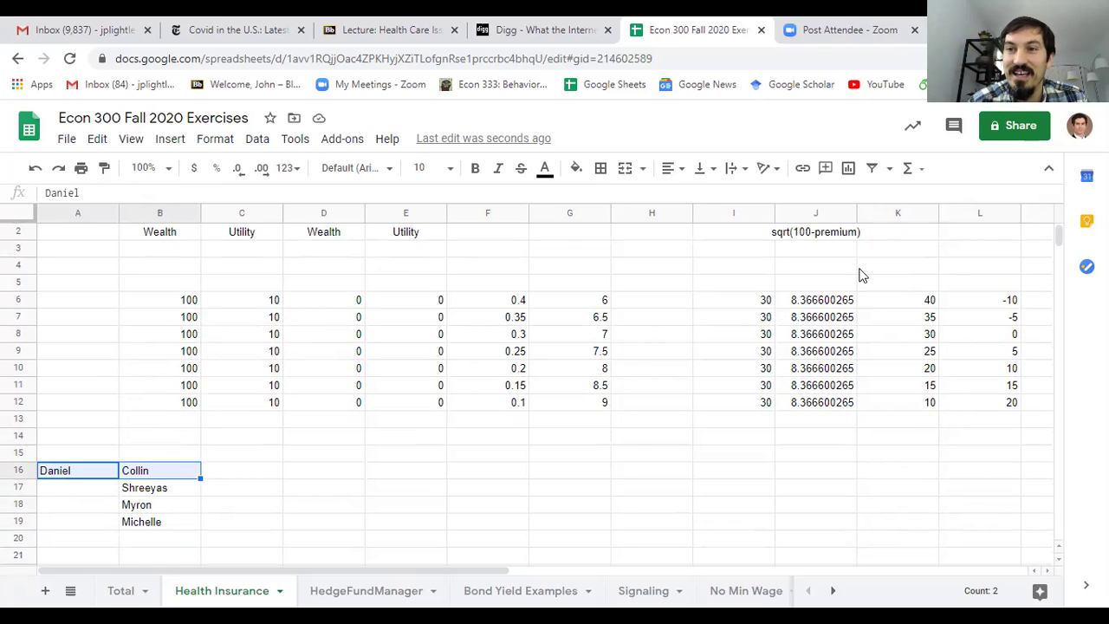
scroll(866, 278, "up", 1)
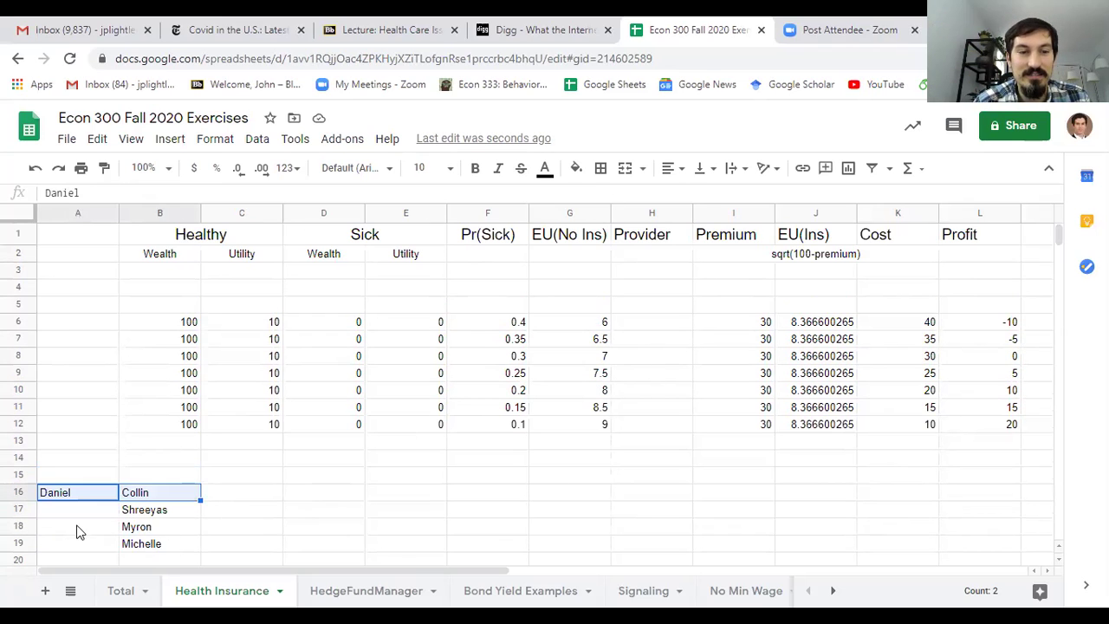
left_click(91, 493)
key("Up")
left_click_drag(108, 494, 165, 545)
left_click_drag(163, 485, 168, 460)
left_click(269, 501)
left_click(155, 478)
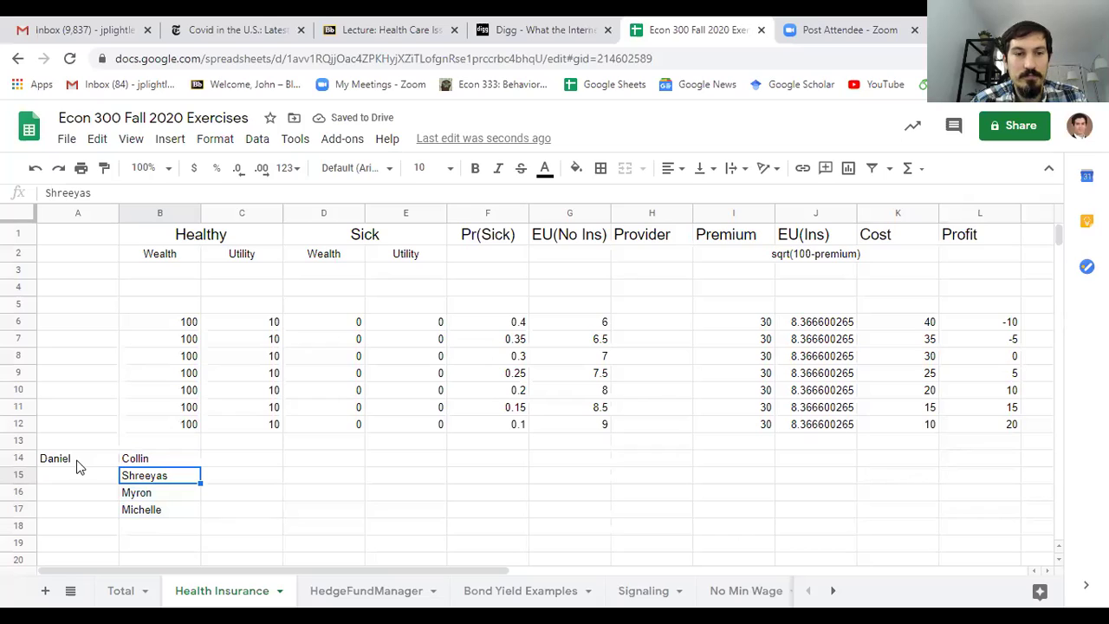
Step: Examine the EU(No Ins) and EU(Ins) formulas in row 8 and the utility note in J2
left_click(164, 512)
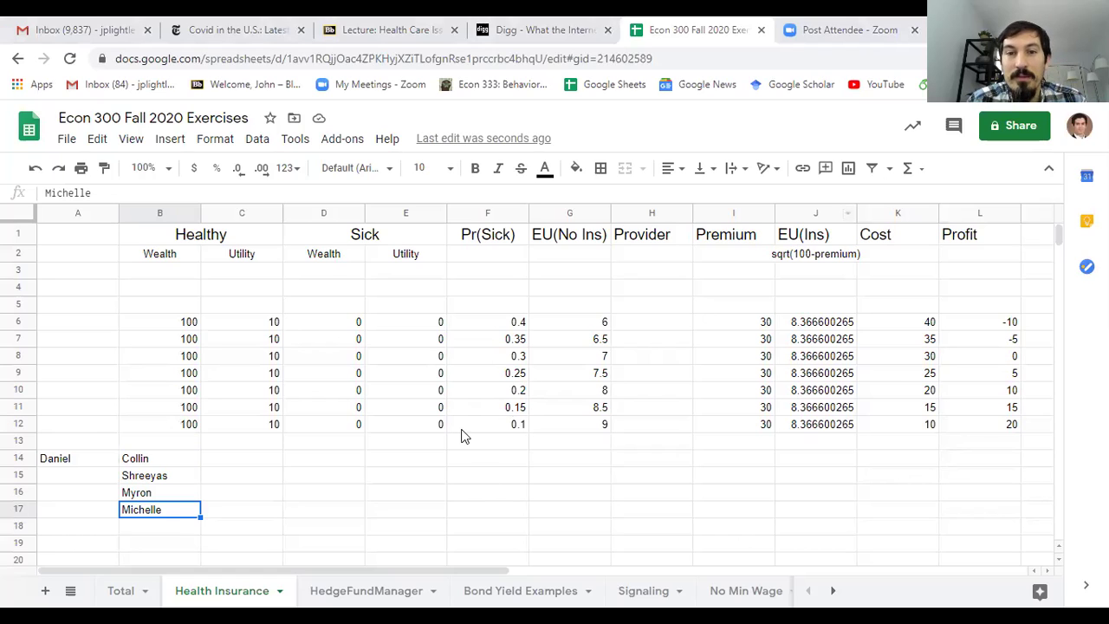
left_click(517, 357)
left_click(557, 355)
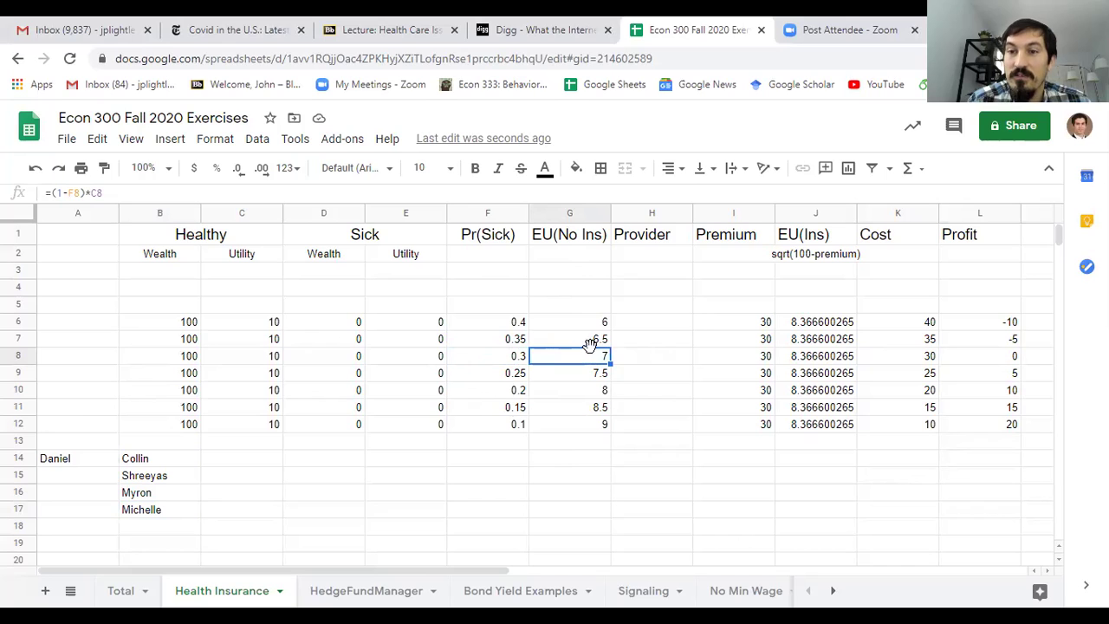
left_click(807, 359)
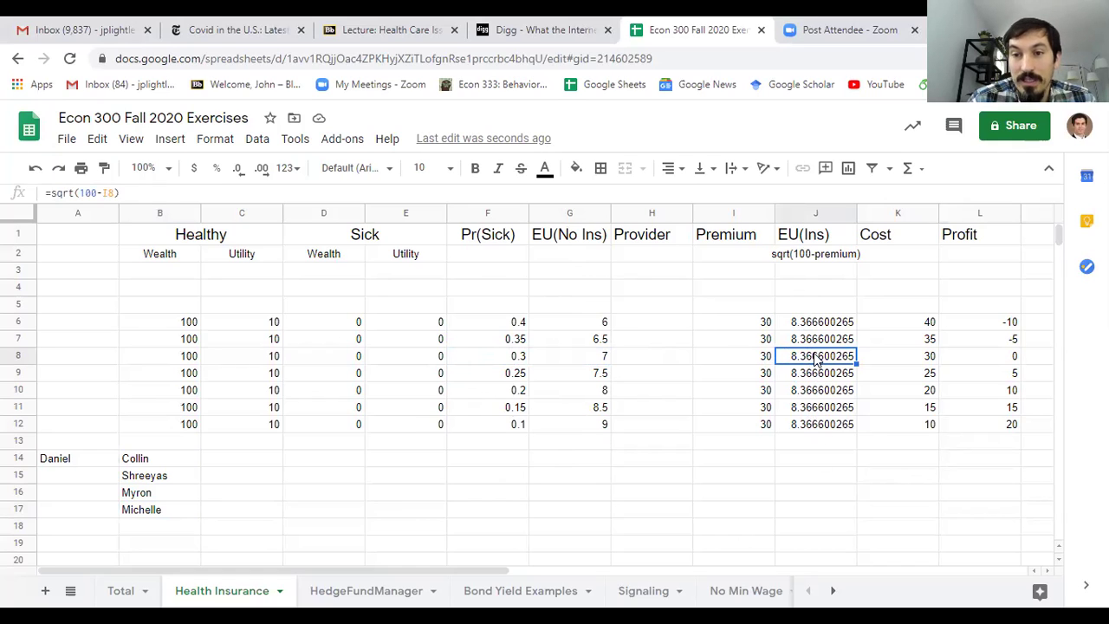
left_click(800, 258)
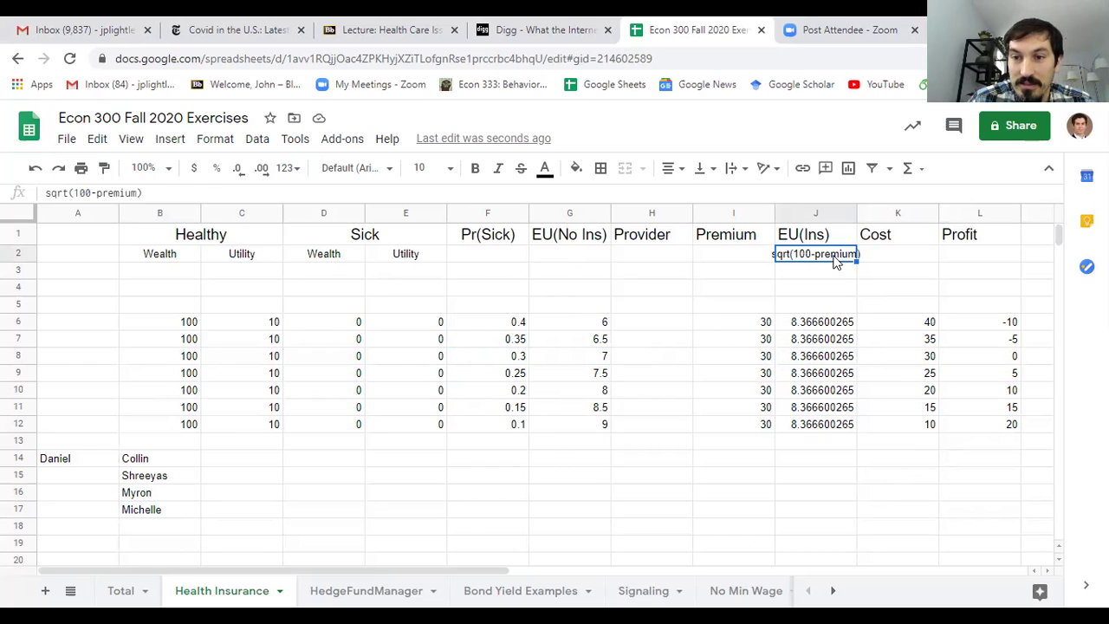
Step: Set the Premium in I6 to 10
left_click(748, 322)
key("Down")
left_click(748, 321)
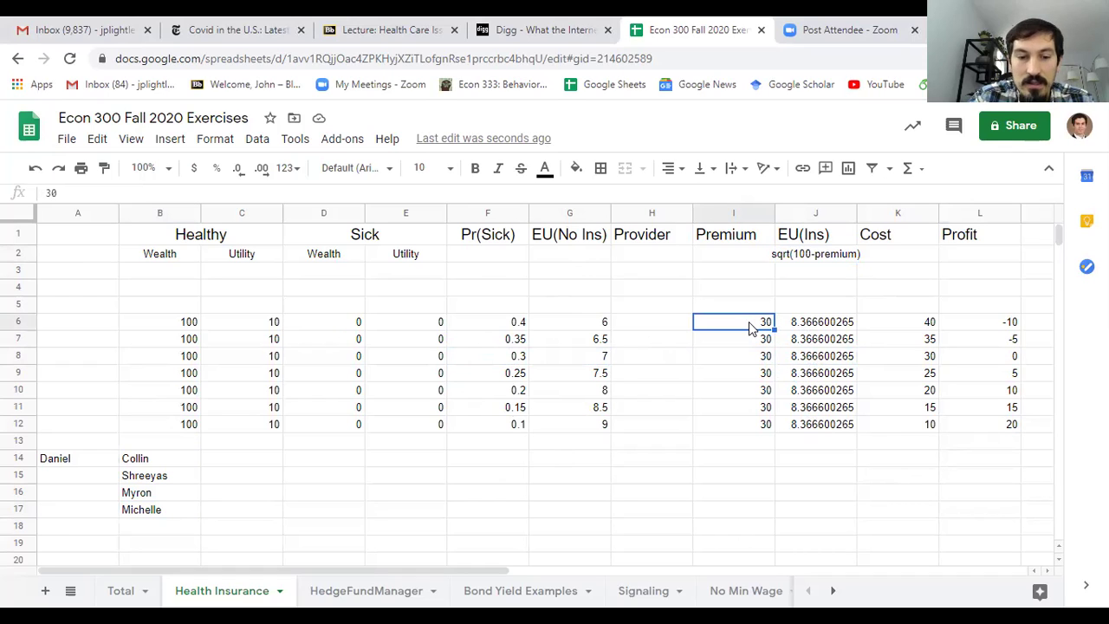
type("2")
key("BackSpace")
type("10")
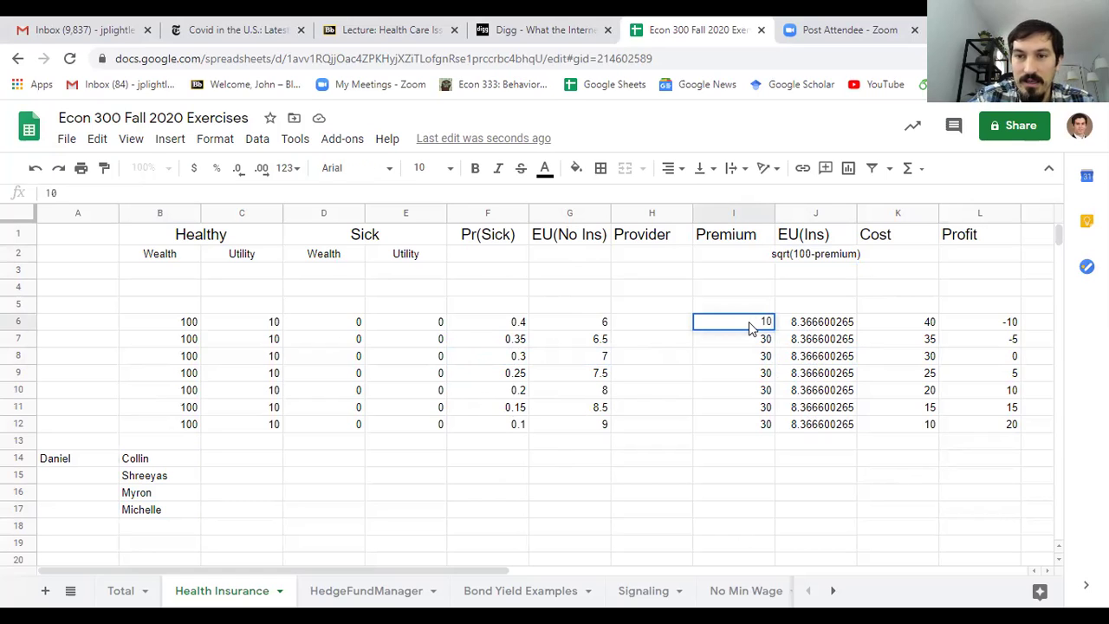
key("Return")
Step: Set the premiums in I7:I12 to a series rising in steps of 5 from 15 to 40
type("15")
key("Return")
type("20")
key("Return")
left_click_drag(750, 327, 771, 426)
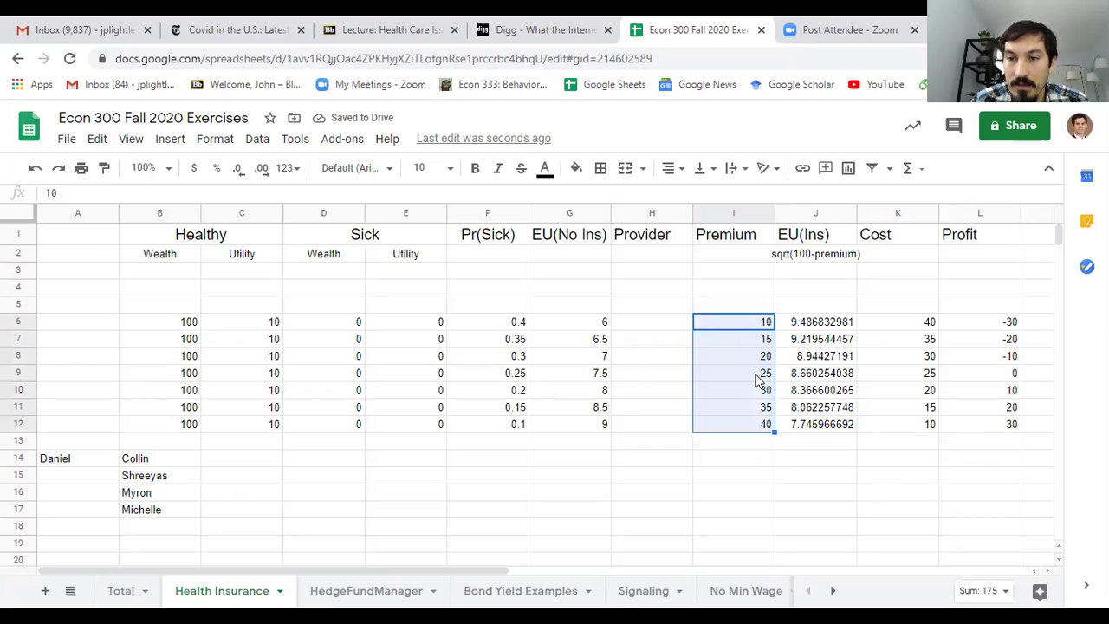
Step: Set the Premium in I7 to 20 and extend the series in steps of 10 down to 70 in I12
left_click(746, 338)
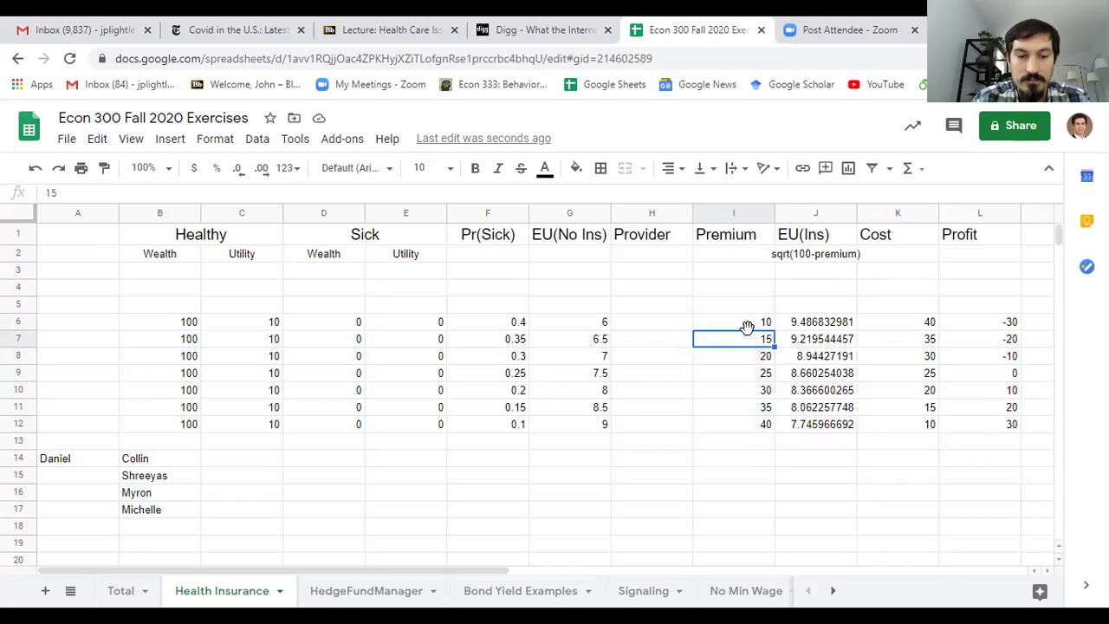
type("20")
key("Return")
left_click_drag(754, 322, 775, 438)
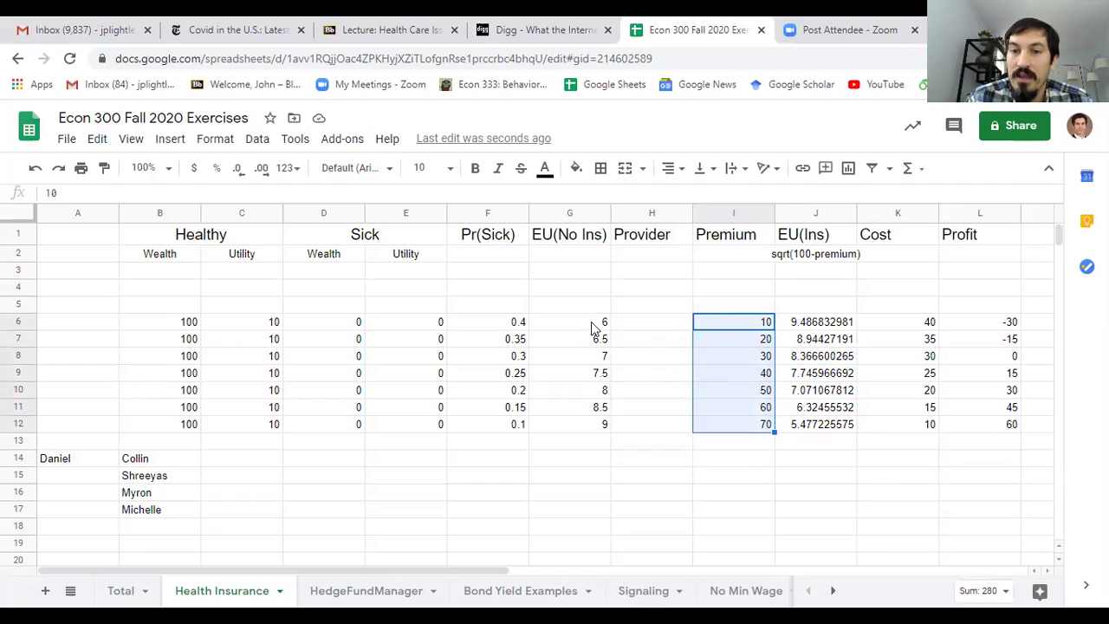
Step: Check the EU(No Ins) formula in G6 against the lowest and highest premiums in I6 and I12
left_click(592, 322)
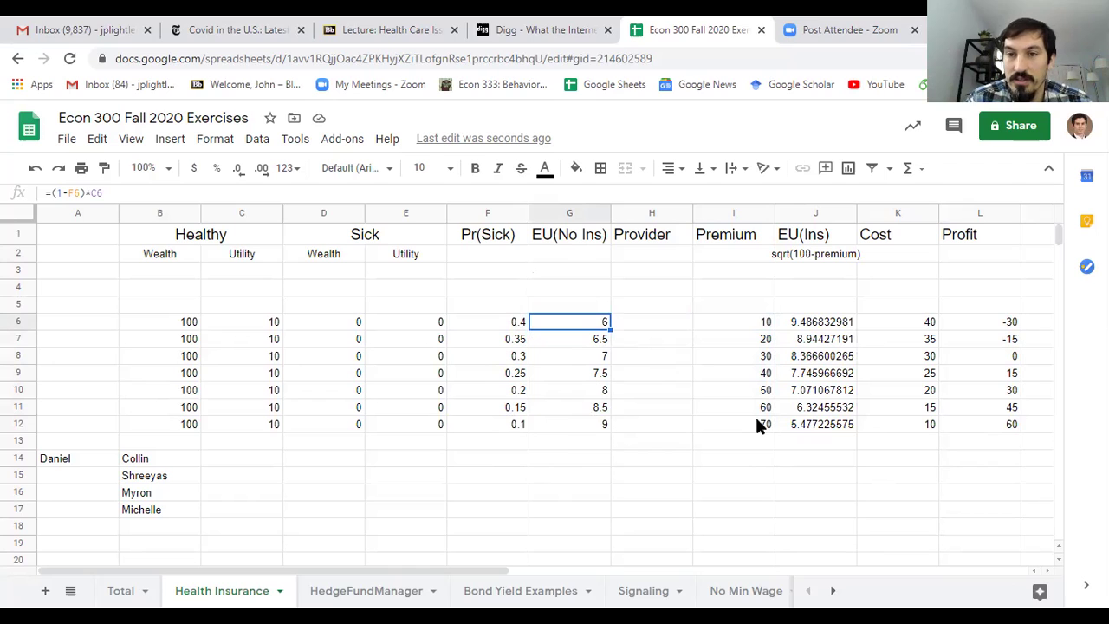
left_click(733, 322)
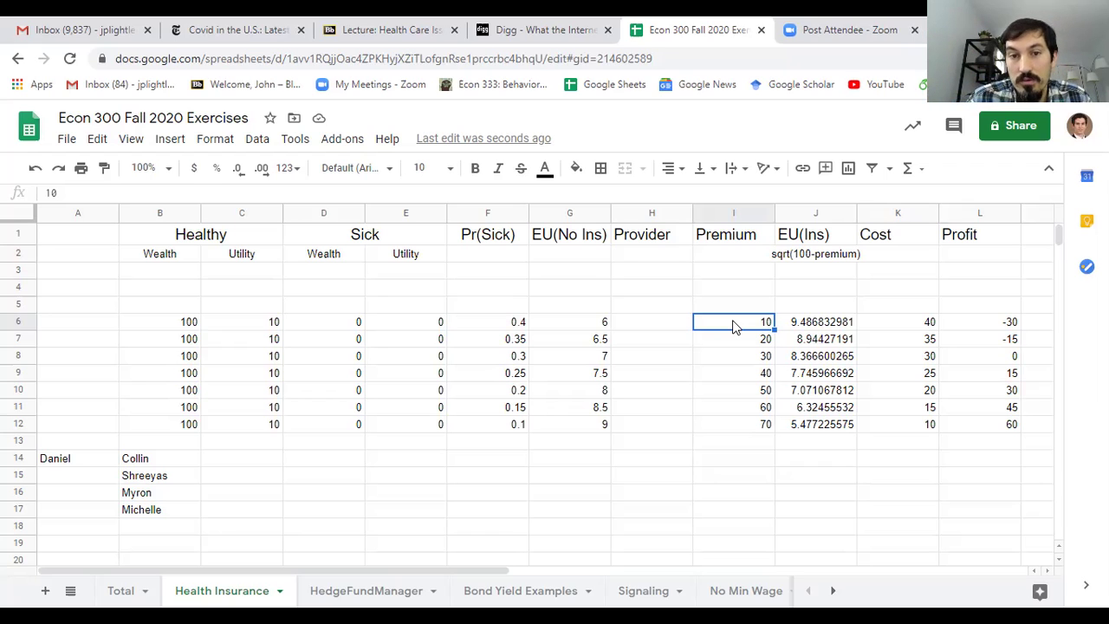
left_click(759, 426)
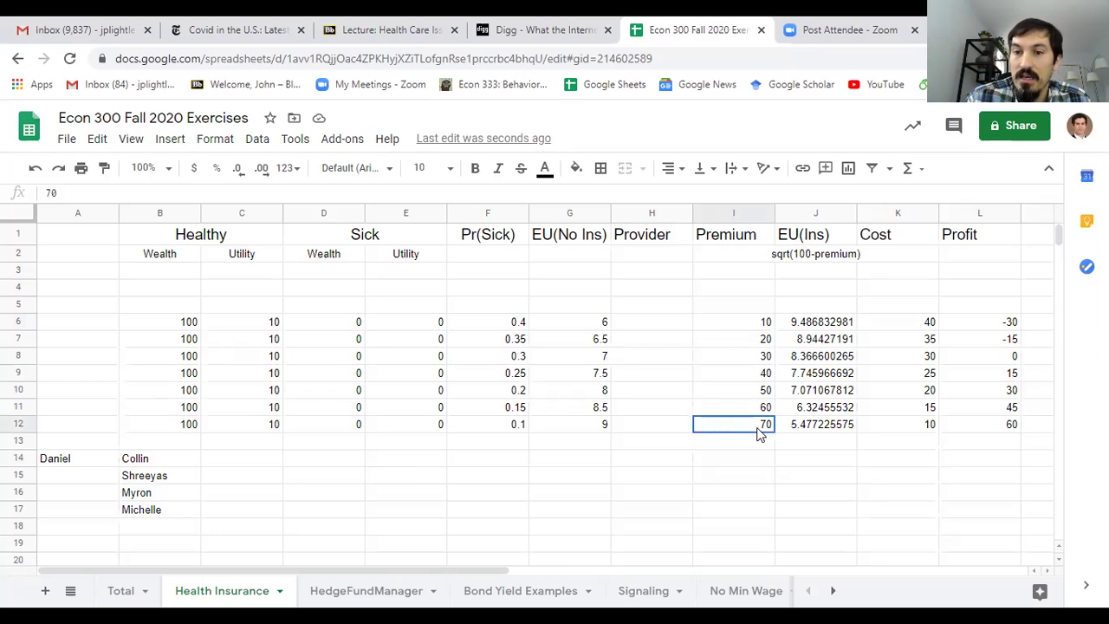
left_click(744, 324)
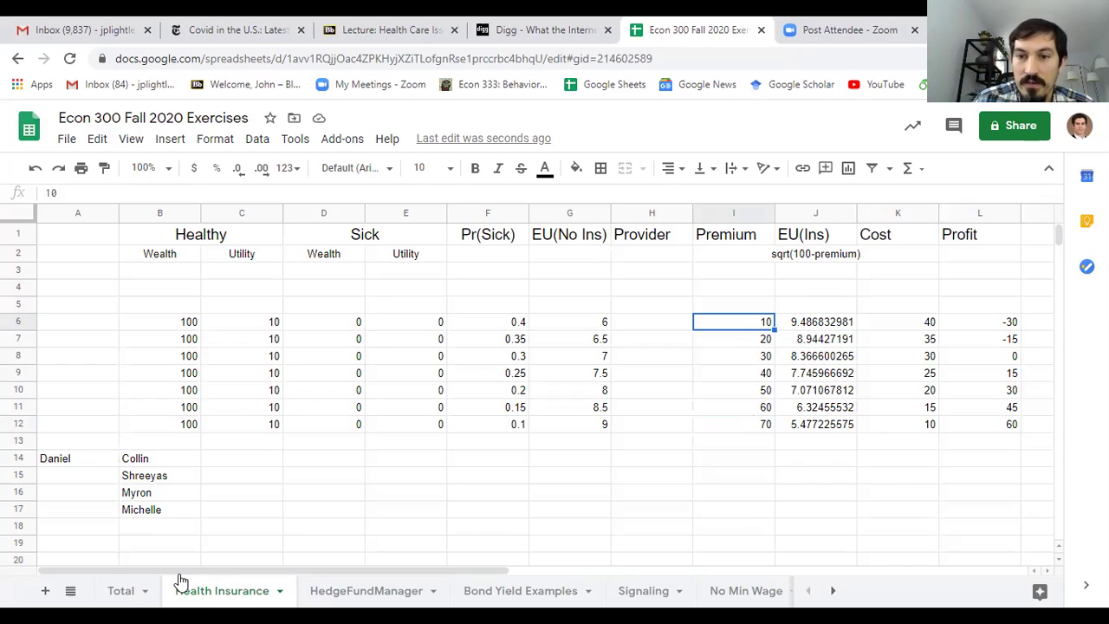
Step: Add two more participants' first names in B18 and B19
left_click(156, 530)
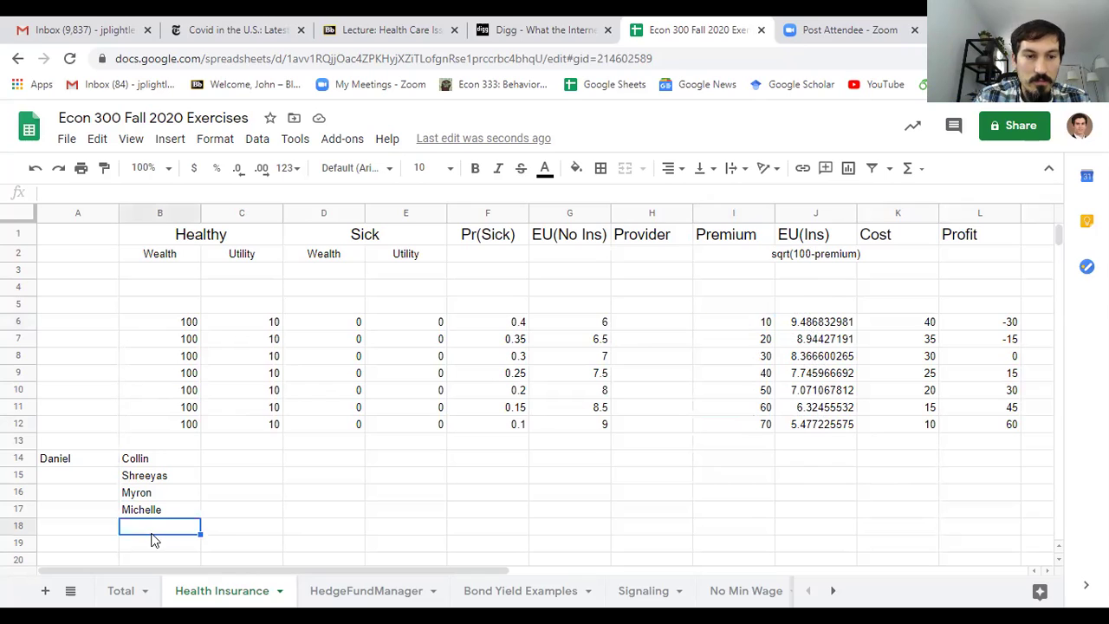
type("Nick")
key("Return")
type("obert")
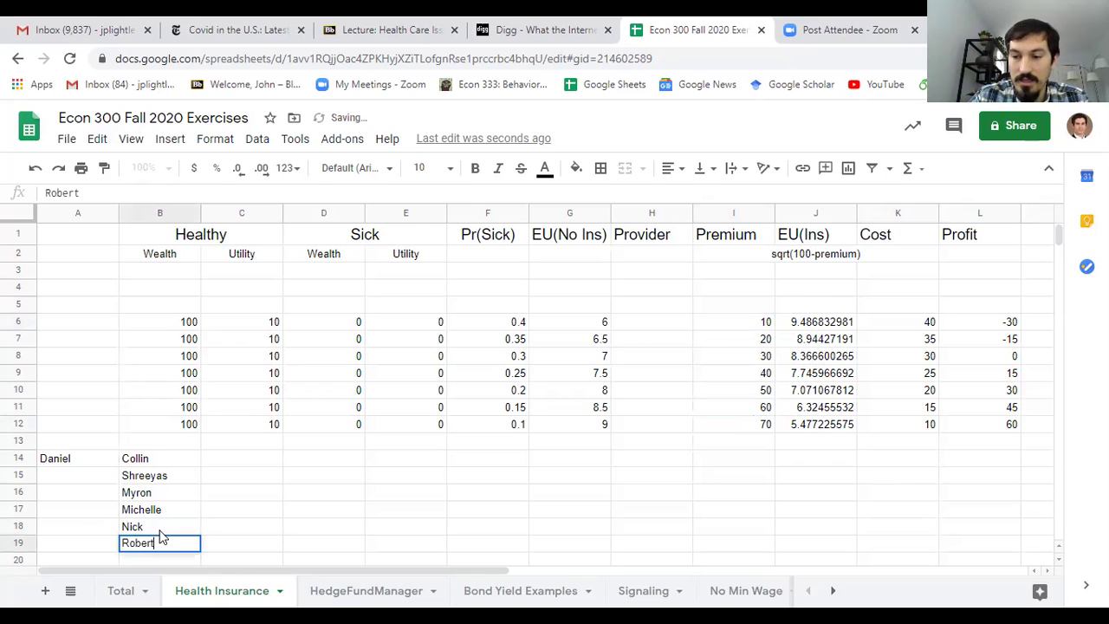
key("Return")
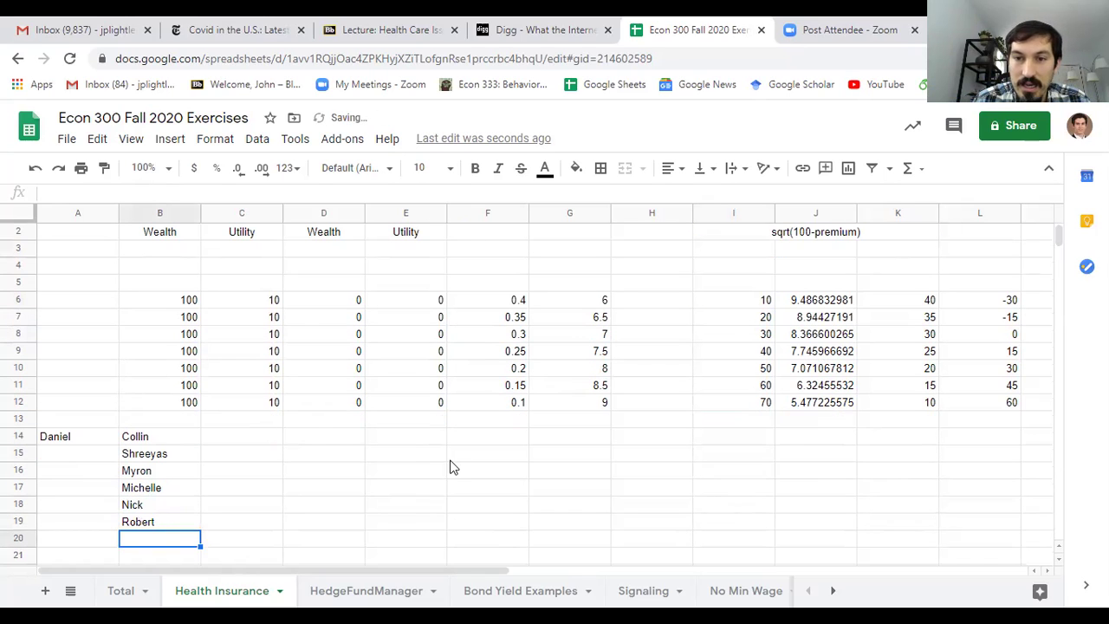
Step: Enter three participants' first names in A15, A16 and A17
left_click(86, 459)
type("Tina")
key("Return")
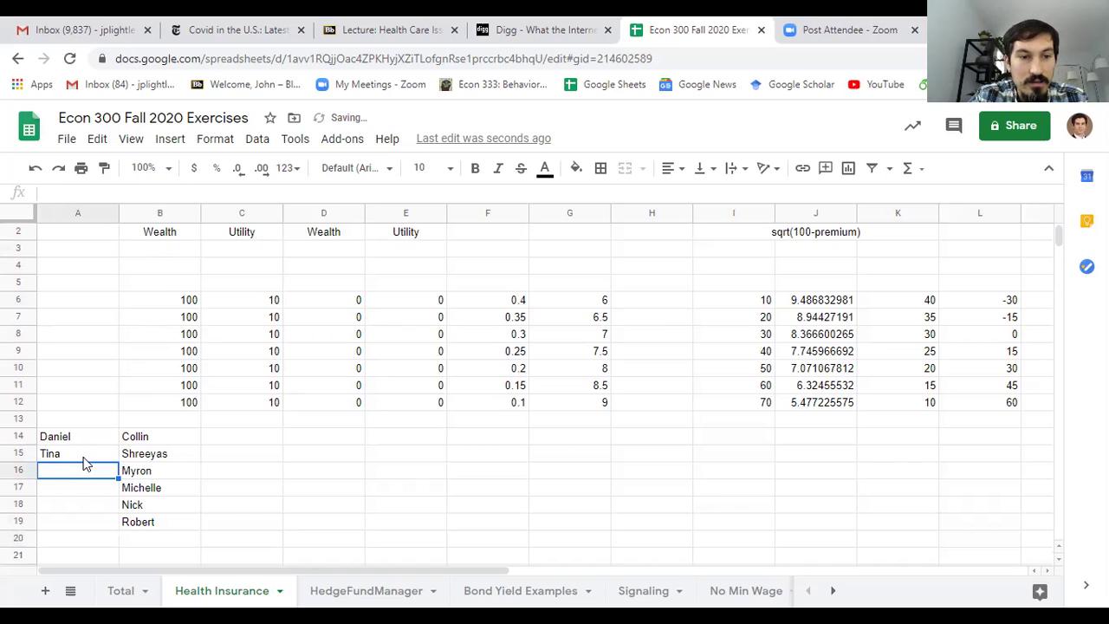
type("Ryan")
key("Return")
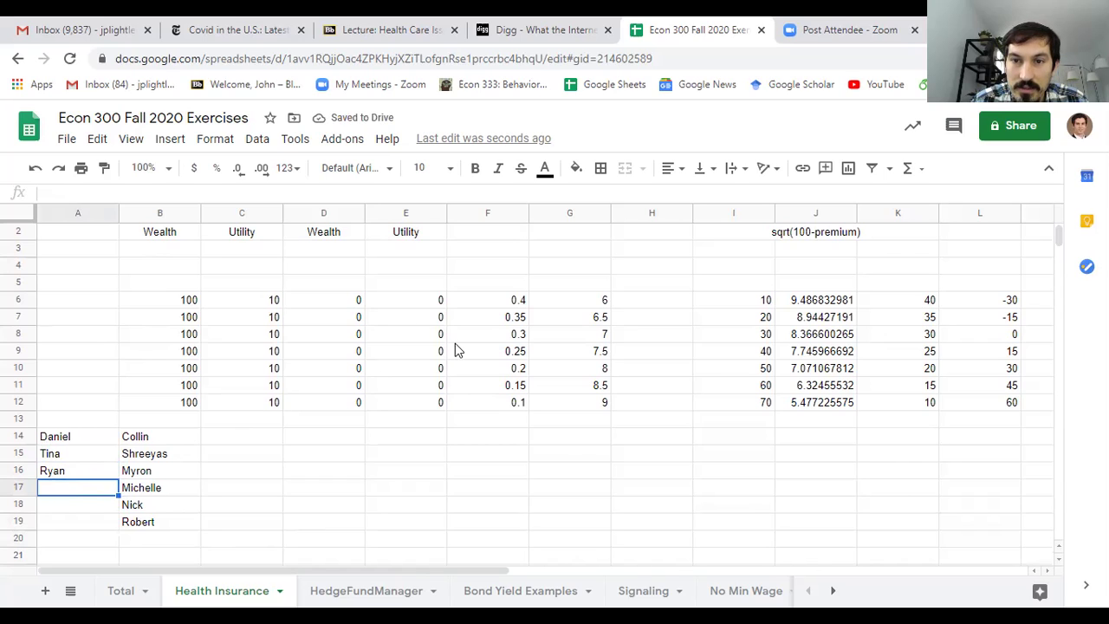
type("Ria")
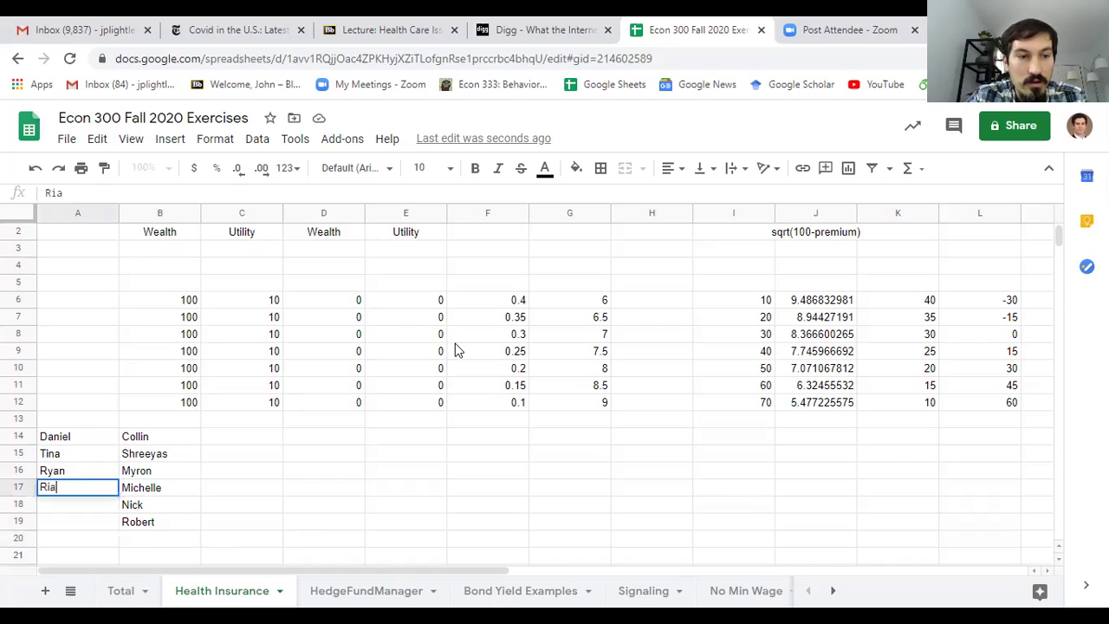
key("Return")
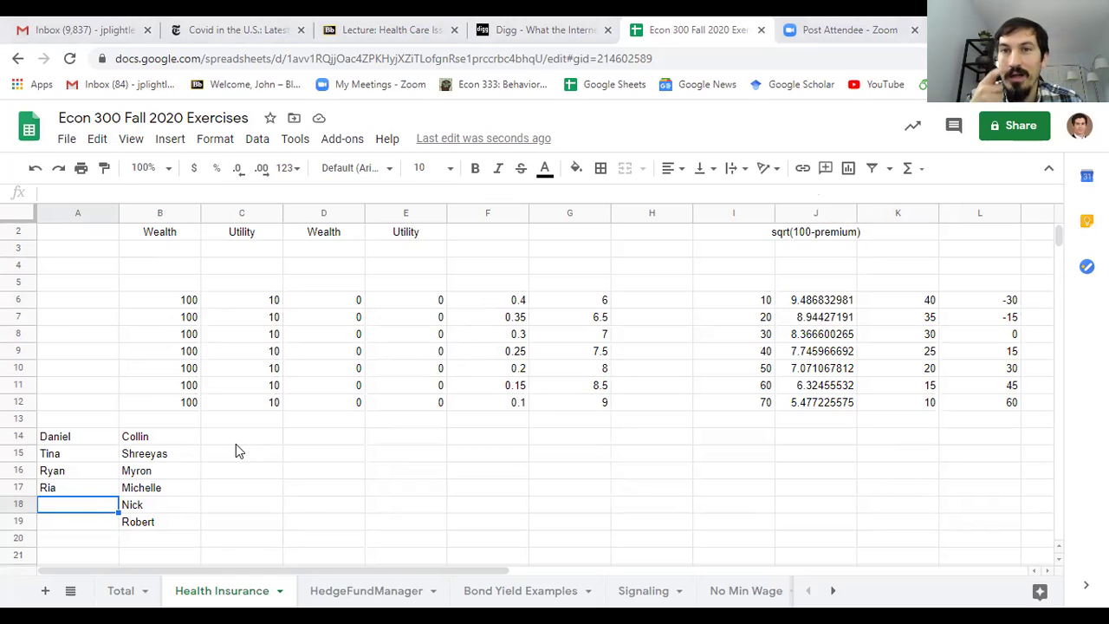
Step: Move the second group's participant names from B14:B19 to E14:E19
left_click_drag(167, 437, 156, 533)
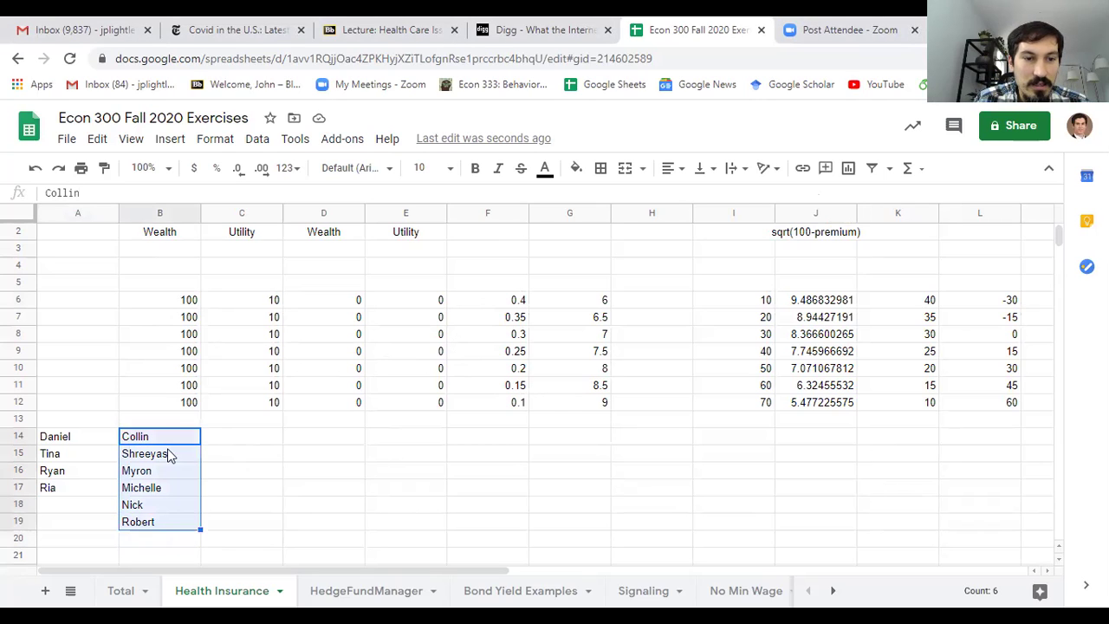
left_click_drag(174, 426, 231, 440)
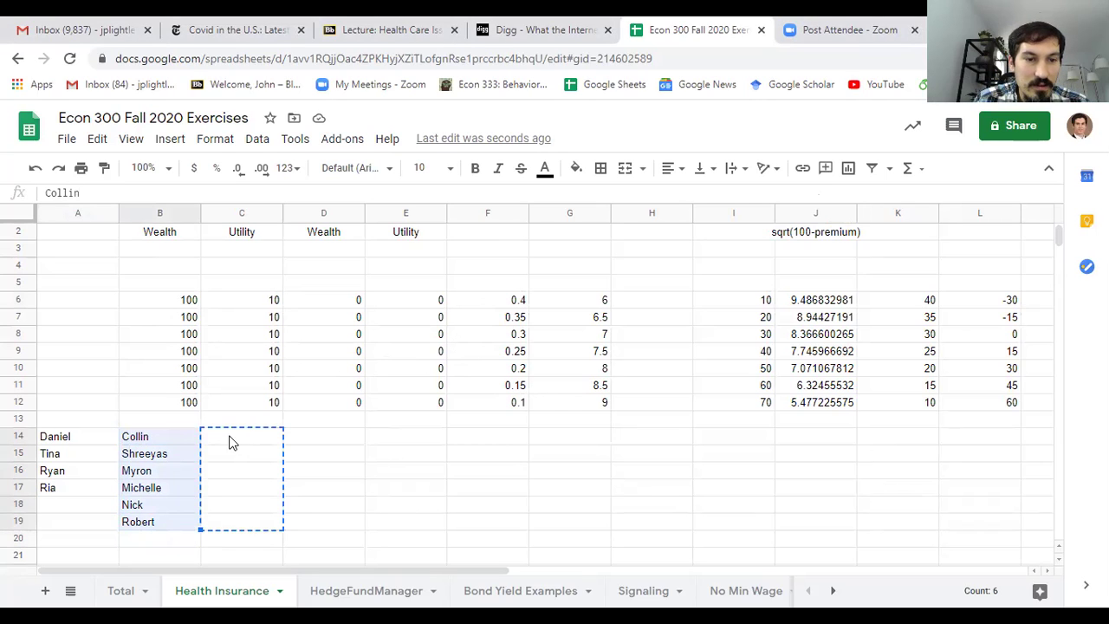
left_click(74, 441)
left_click(108, 456)
left_click(129, 453)
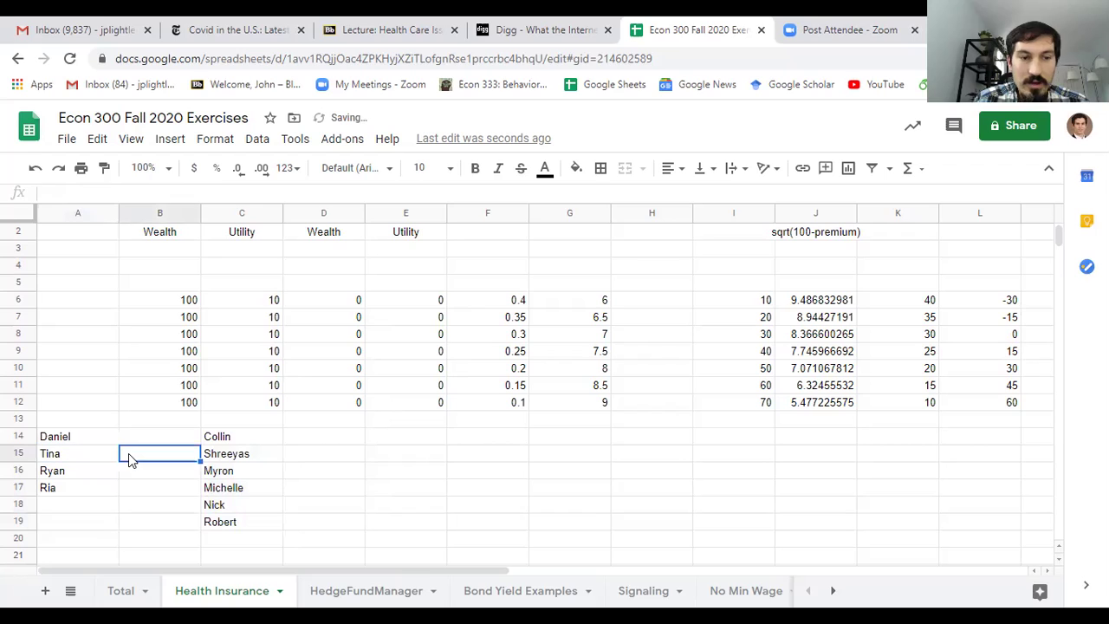
left_click_drag(208, 436, 243, 522)
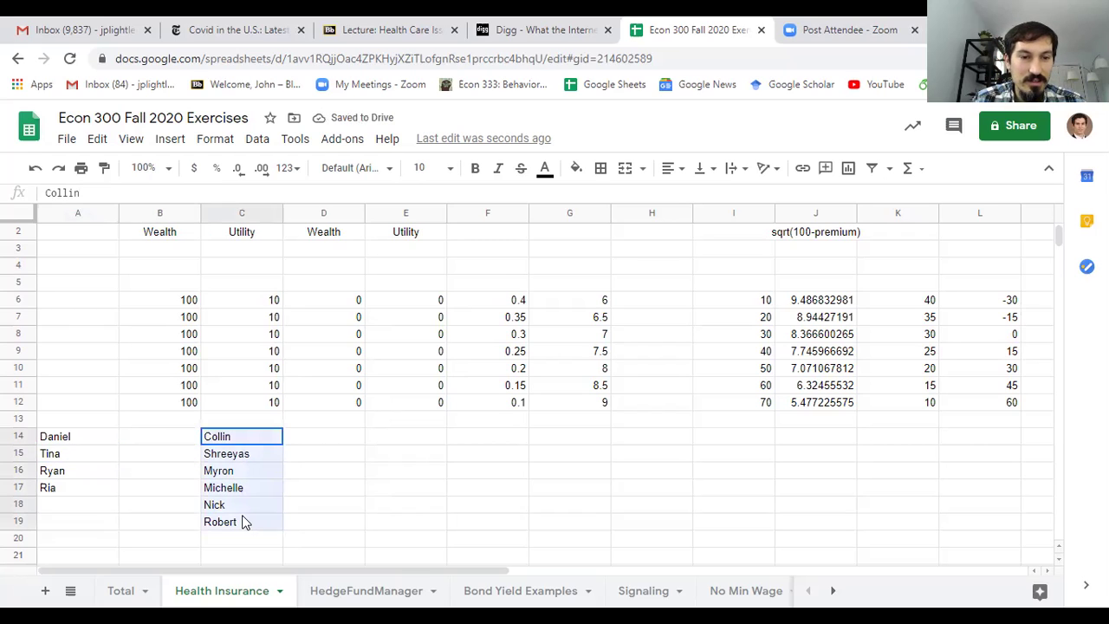
left_click_drag(256, 426, 388, 444)
Step: Add the headings Premium in B14 and Profit in C14 beside the first group
left_click(147, 445)
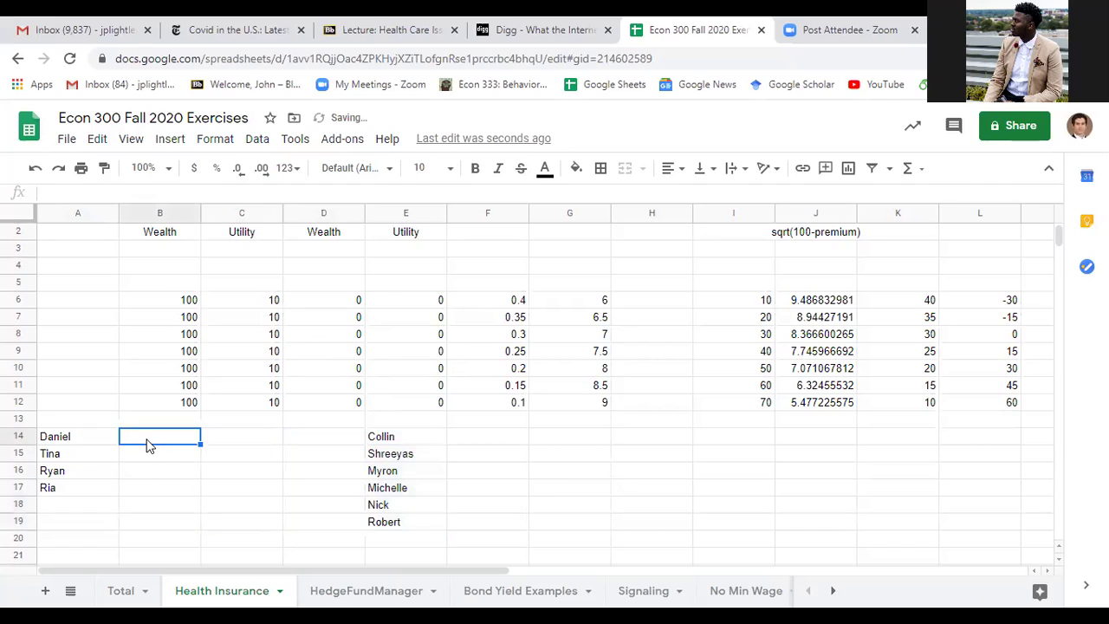
type("Premium")
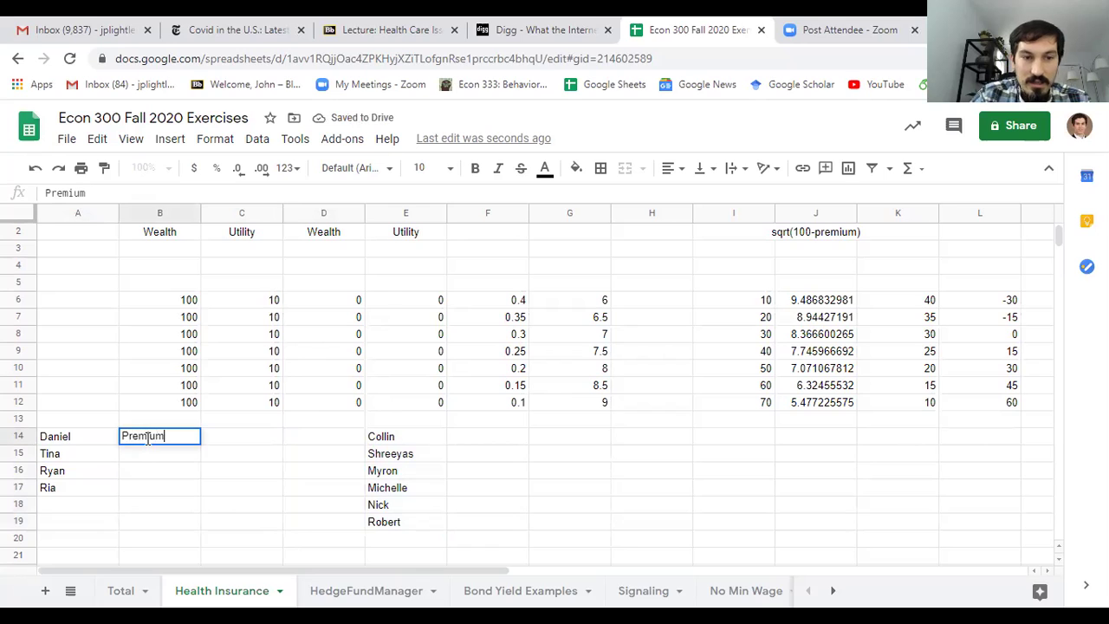
key("Tab")
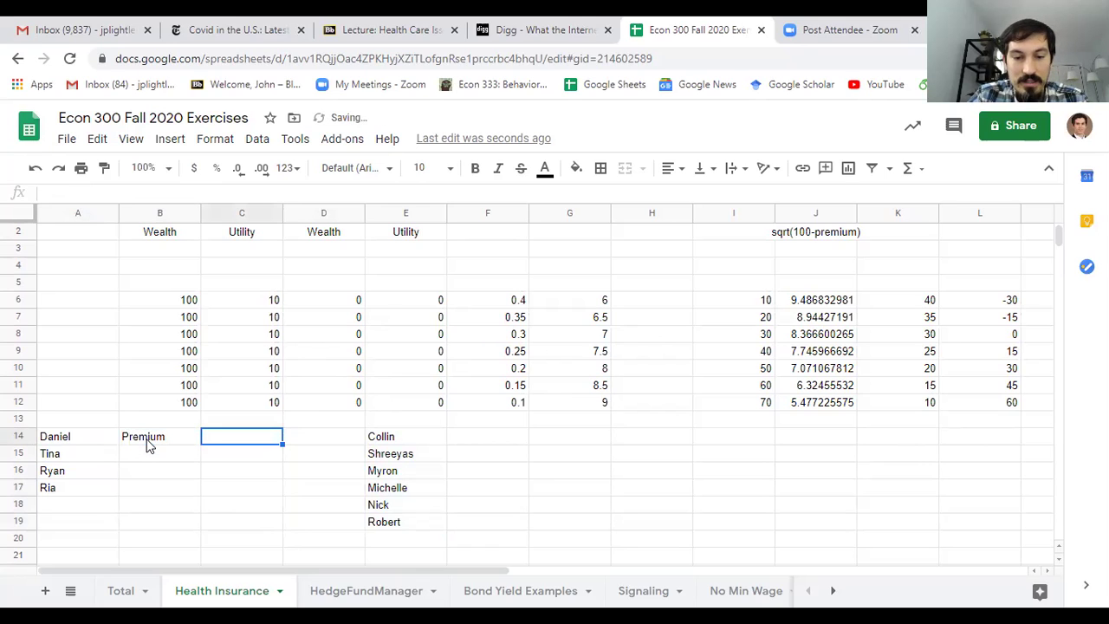
type("Profit")
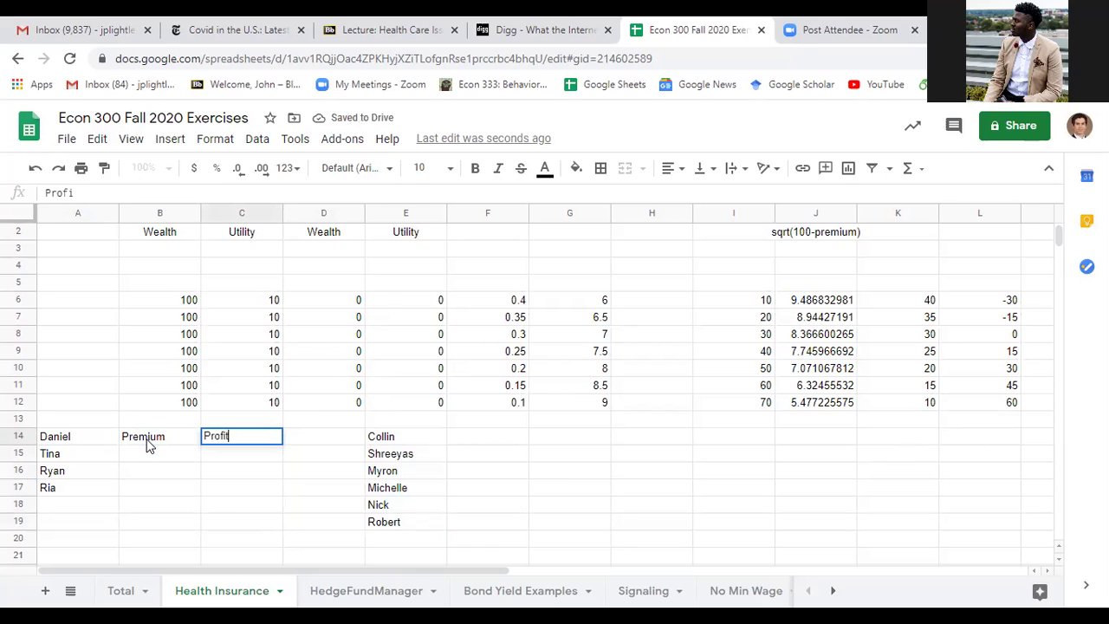
key("Return")
Step: Add the headings Premium in F14 and Profit in G14 beside the second group
left_click(476, 435)
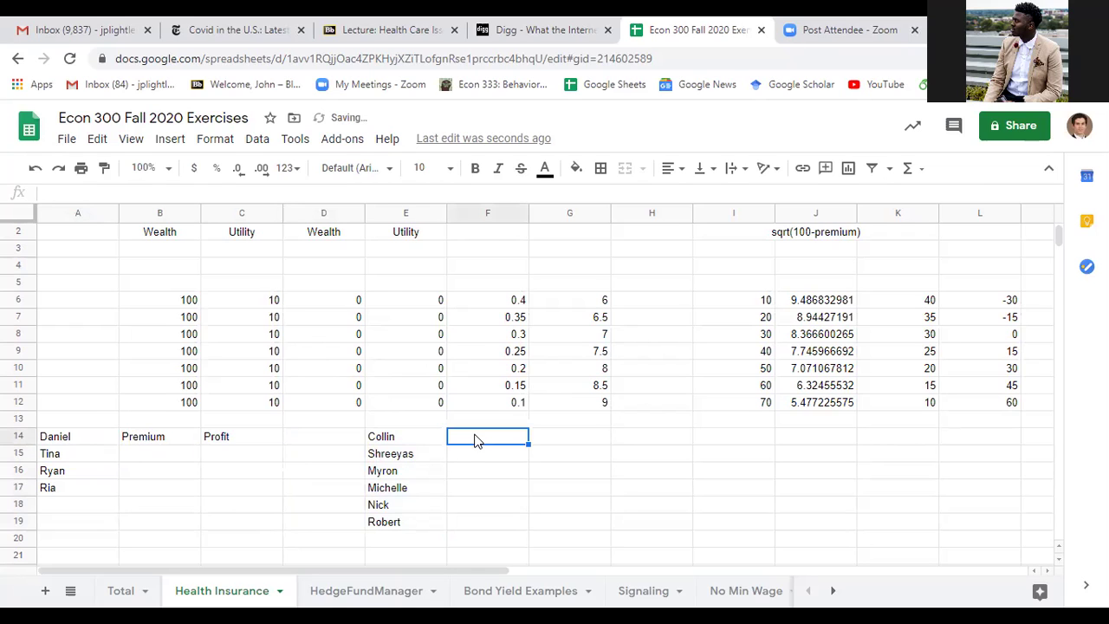
type("Premium")
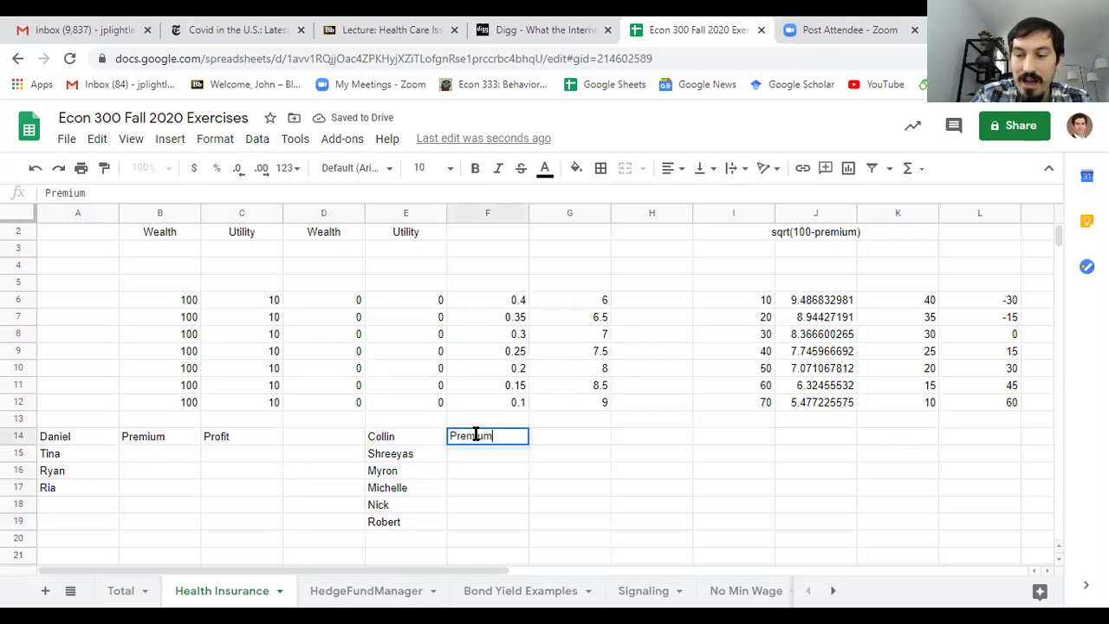
key("Tab")
type("Profit")
key("Return")
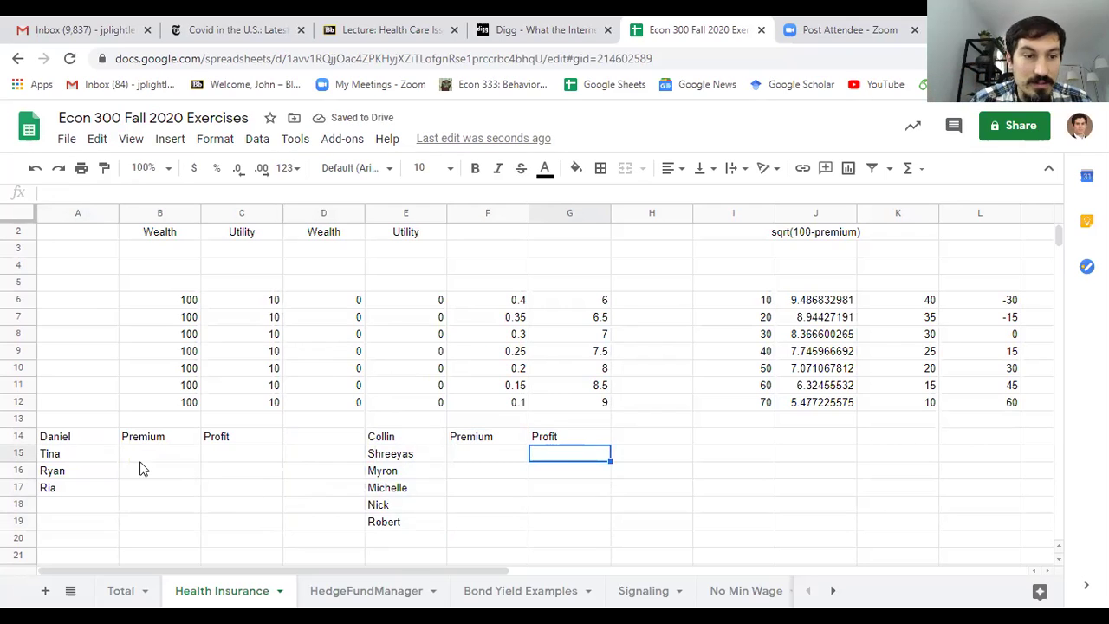
left_click(163, 490)
left_click(221, 495)
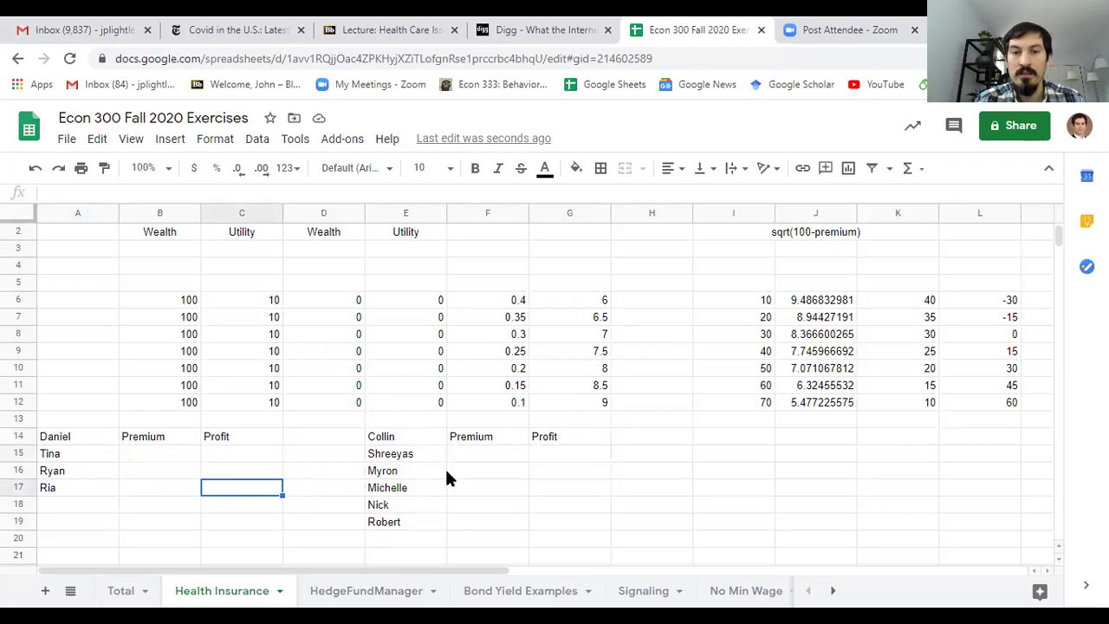
key("Right")
key("Right")
key("Right")
key("Up")
key("Up")
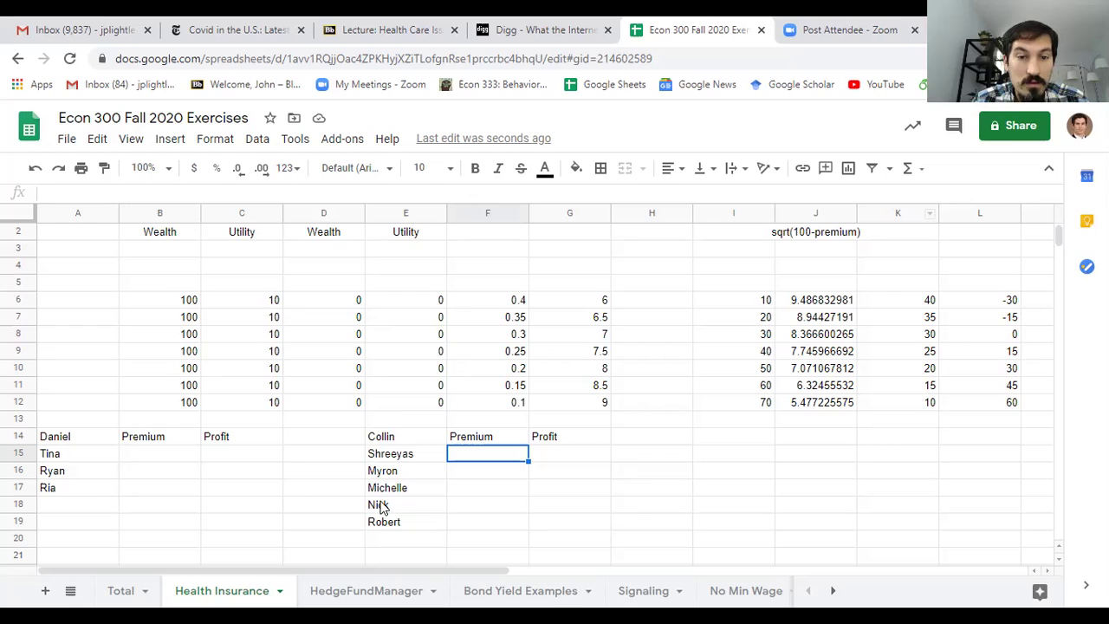
Step: Add another participant's first name to the first group in A18, with a premium of 50 in B18
left_click(86, 505)
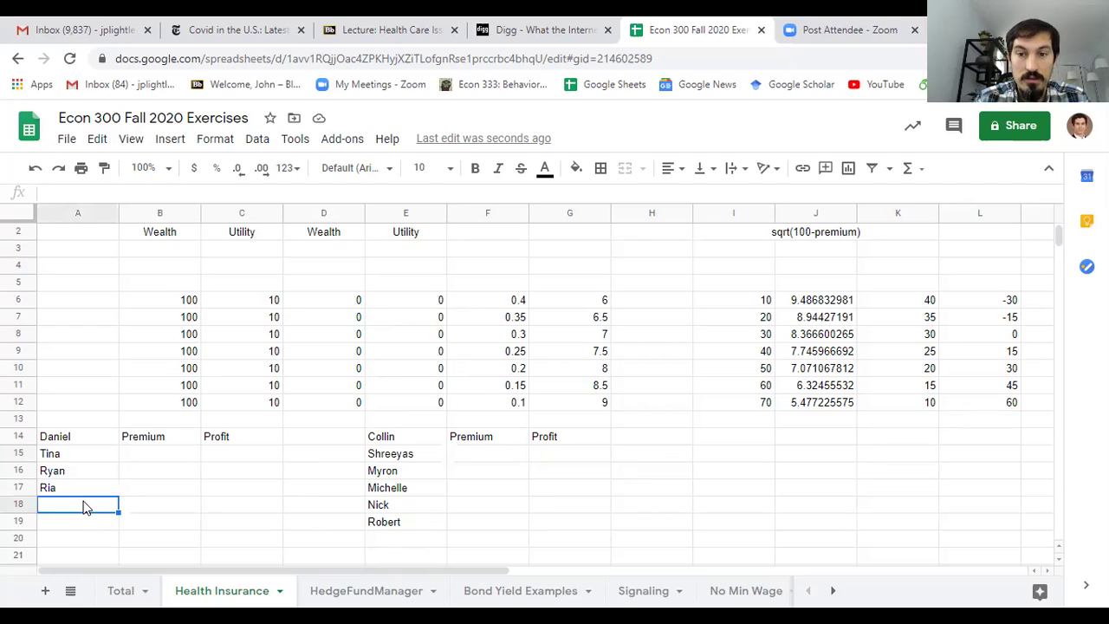
type("Emmanuel")
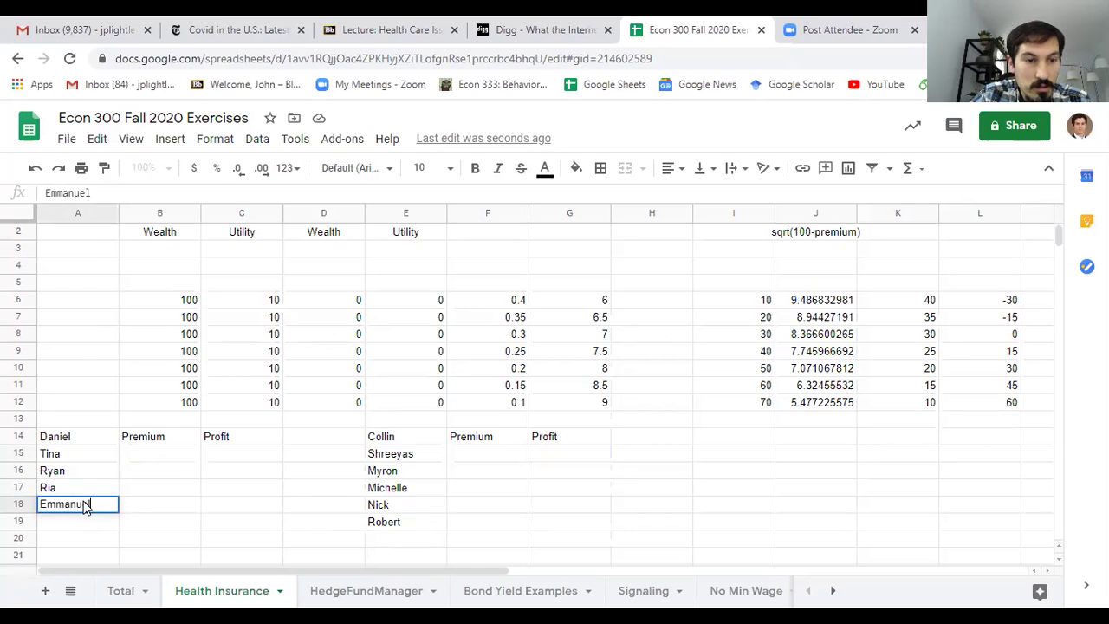
key("Tab")
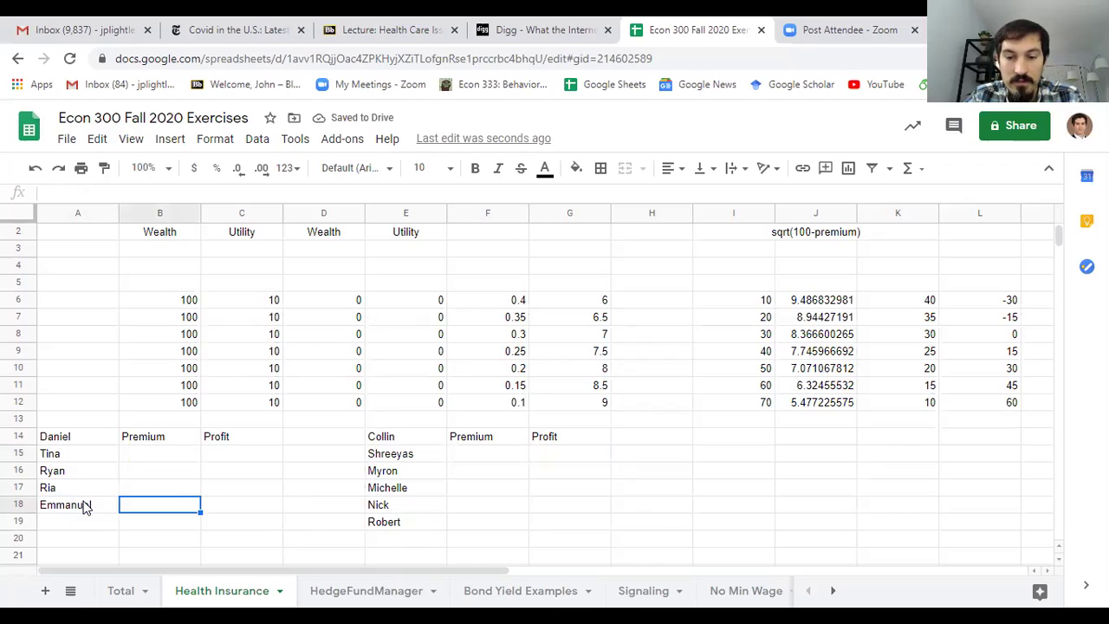
type("50")
key("Up")
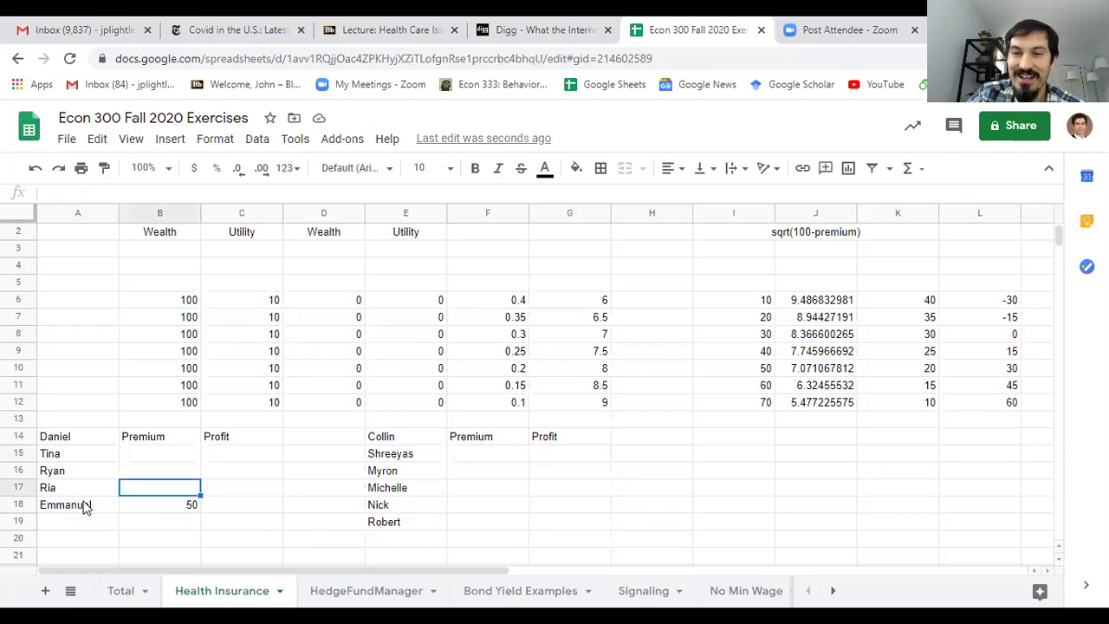
key("Right")
key("Left")
key("Left")
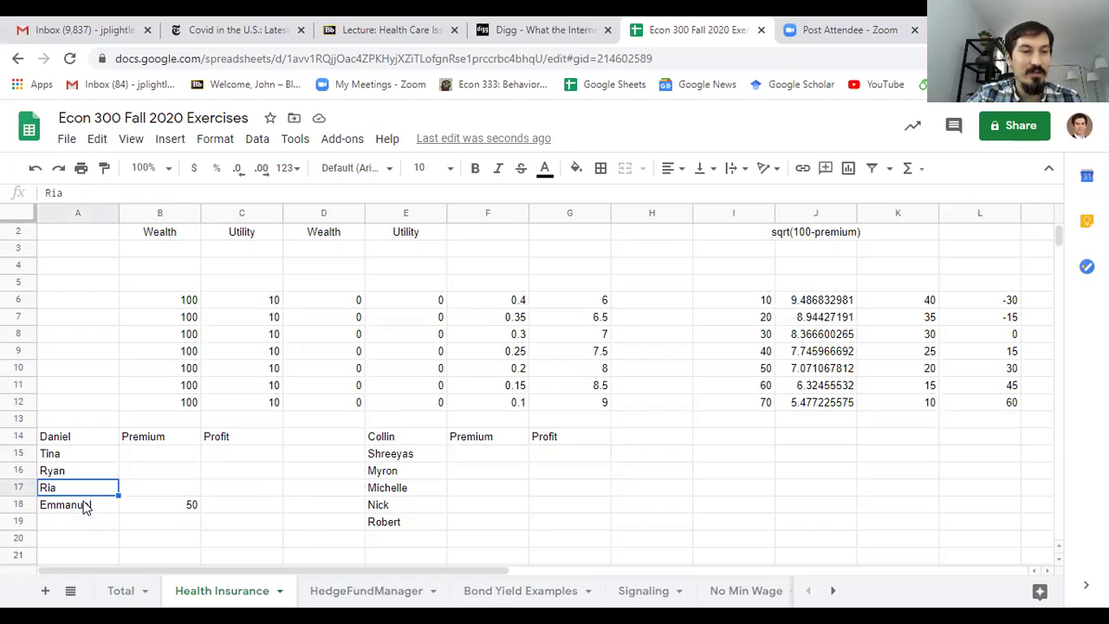
key("Right")
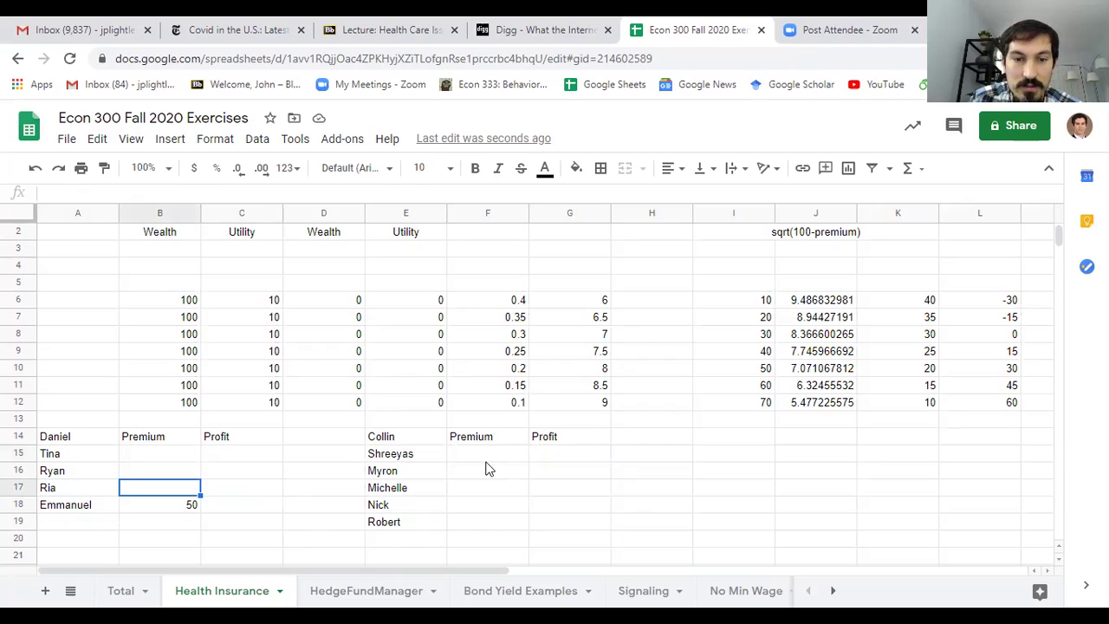
Step: Enter the second group's premiums of 60 in F17 and 50 in F15
left_click(500, 492)
type("60")
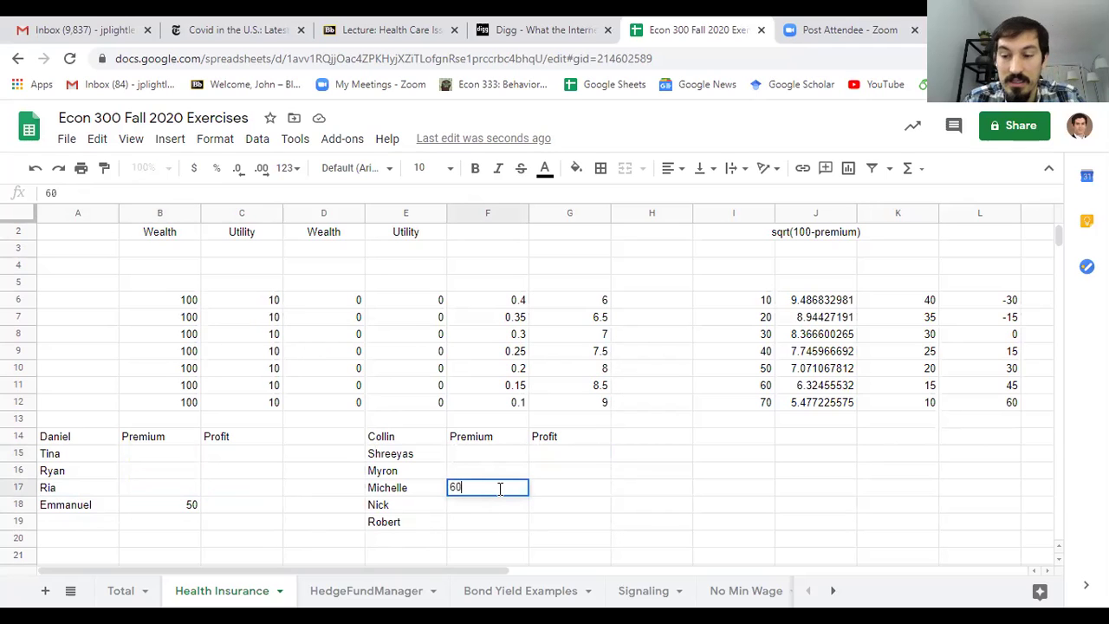
key("Return")
key("Up")
key("Up")
key("Up")
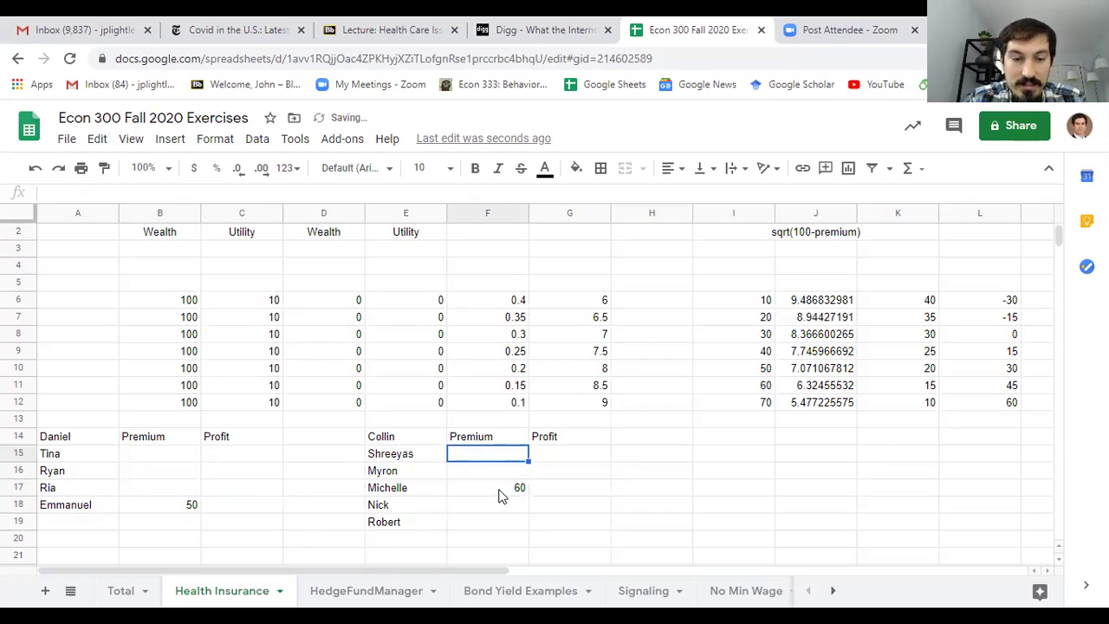
type("50")
key("Return")
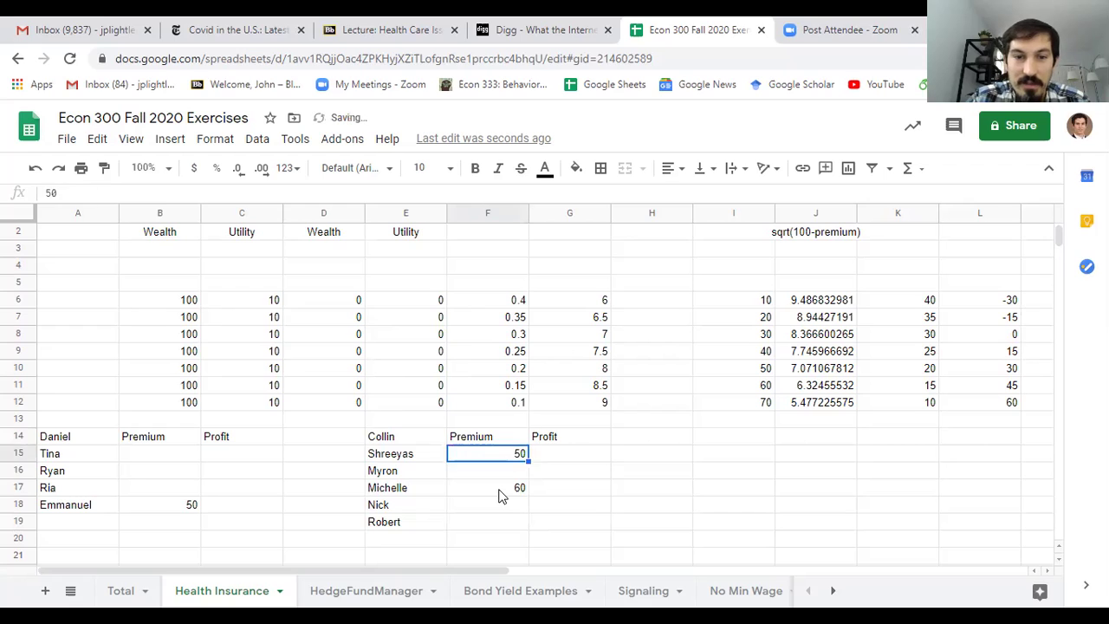
Step: Fill in the second group's remaining premiums: 35 in F16, 15 in F18 and 30 in F19
type("35")
key("Return")
key("Down")
type("15")
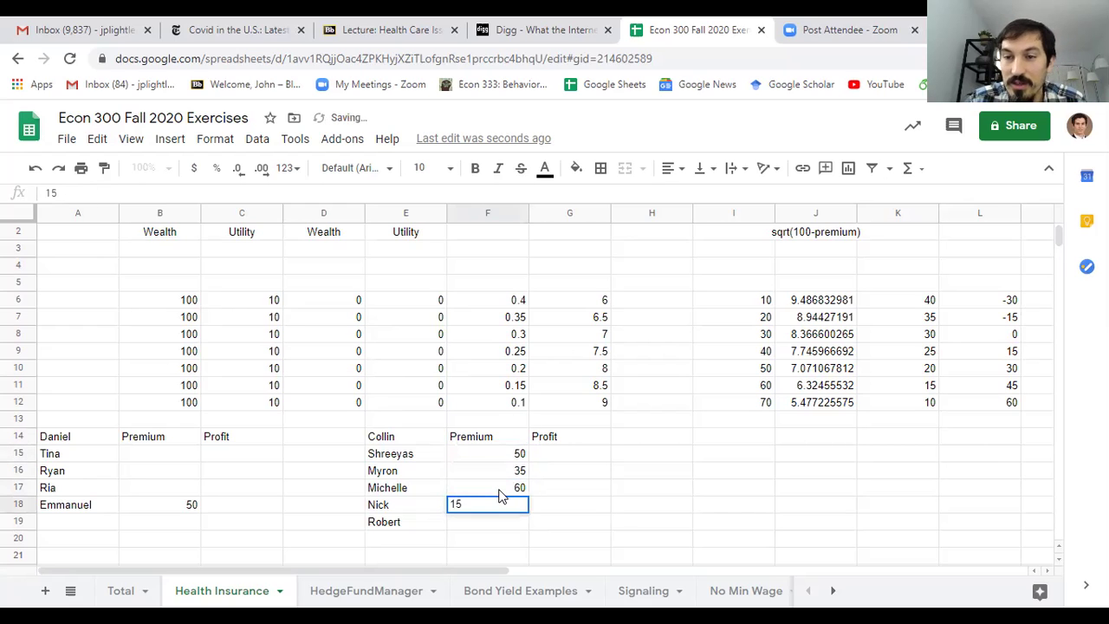
key("Return")
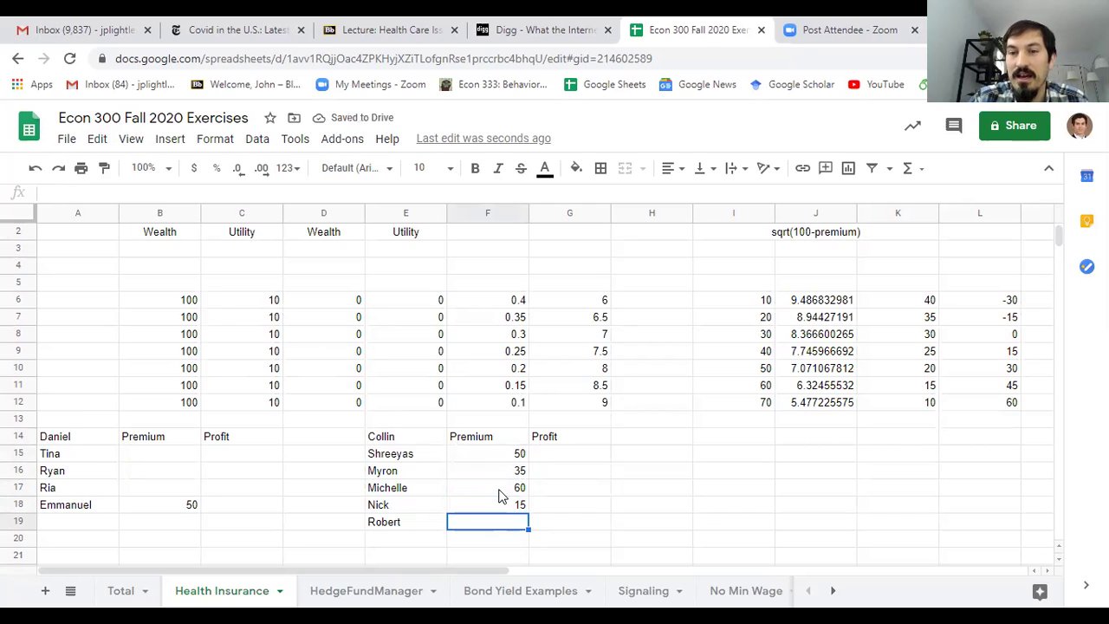
key("Up")
key("Down")
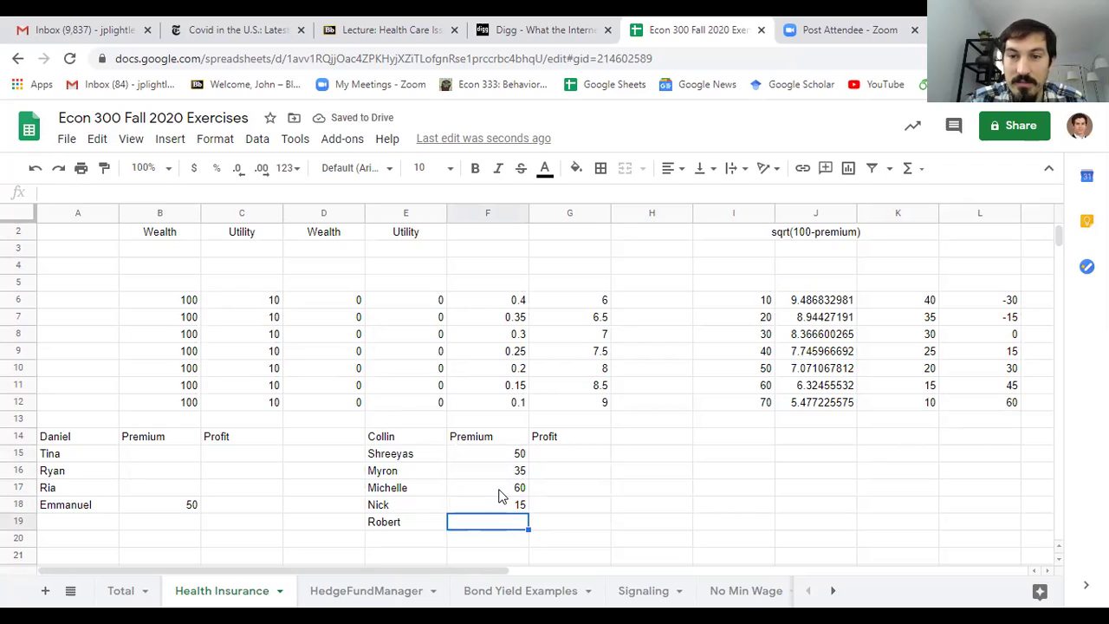
type("30")
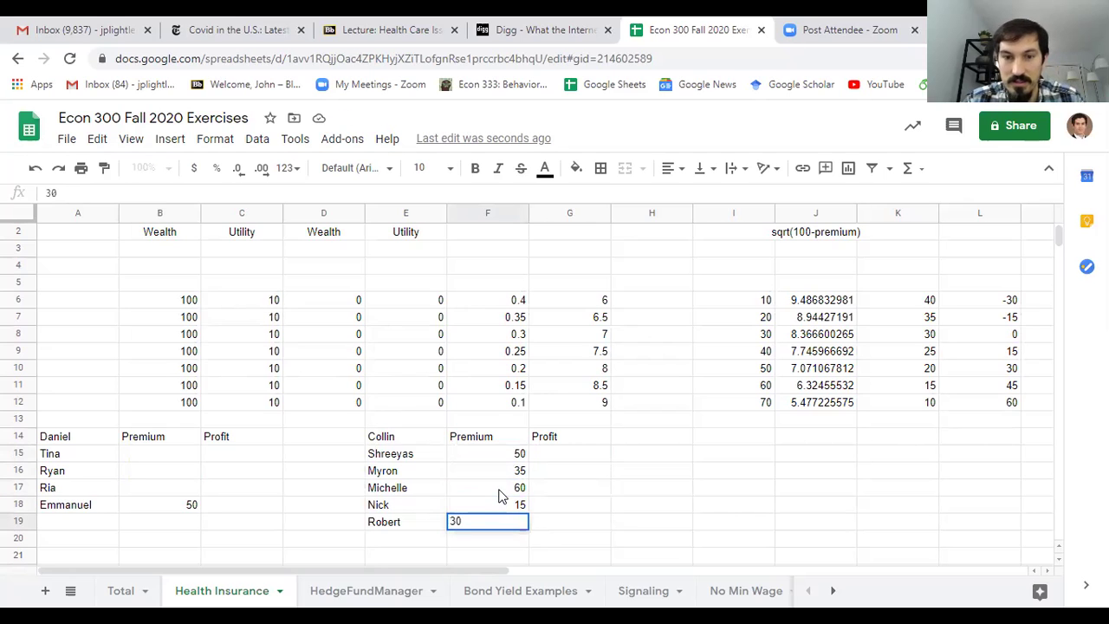
key("Up")
Step: Enter the first group's premiums: 40 in B15, 40 in B16 and 34 in B17
key("Left")
key("Left")
key("Left")
key("Left")
key("Up")
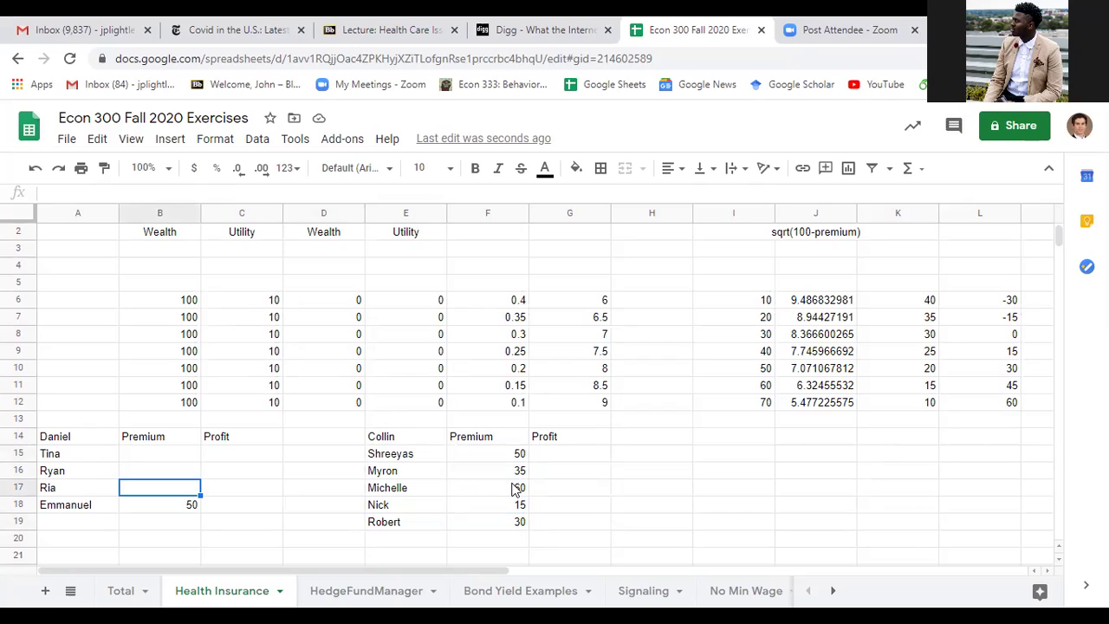
key("Up")
key("Up")
type("40")
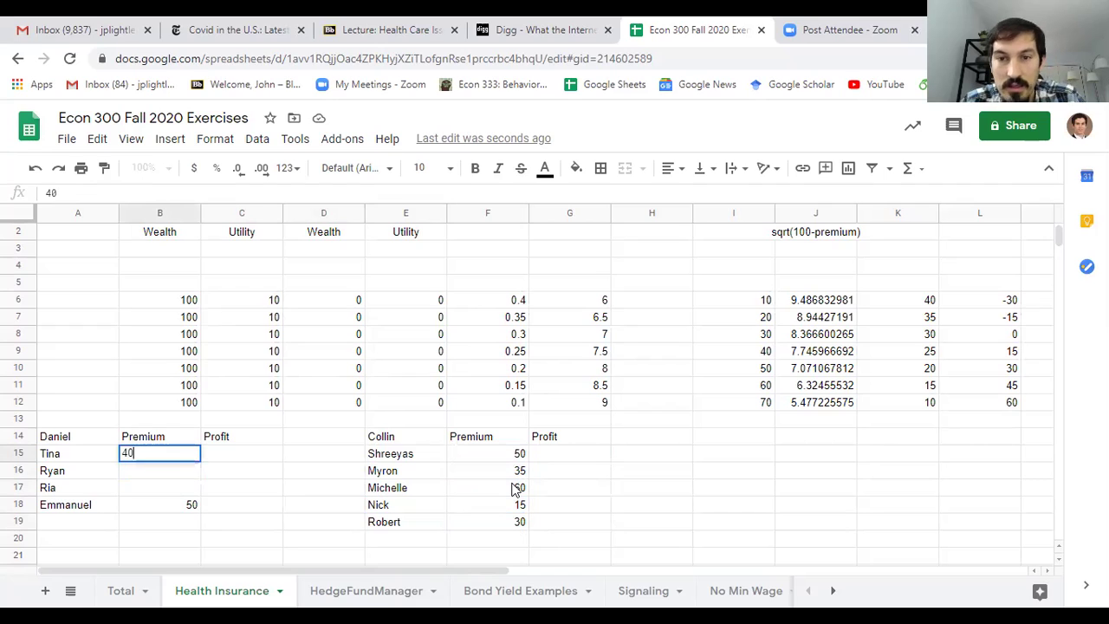
key("Return")
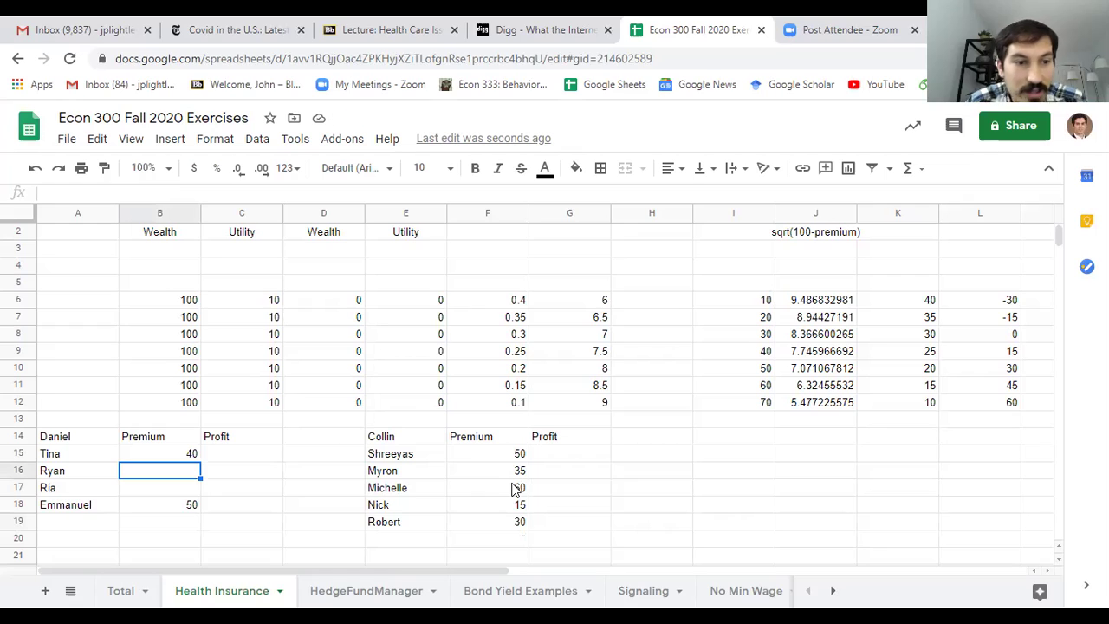
type("40")
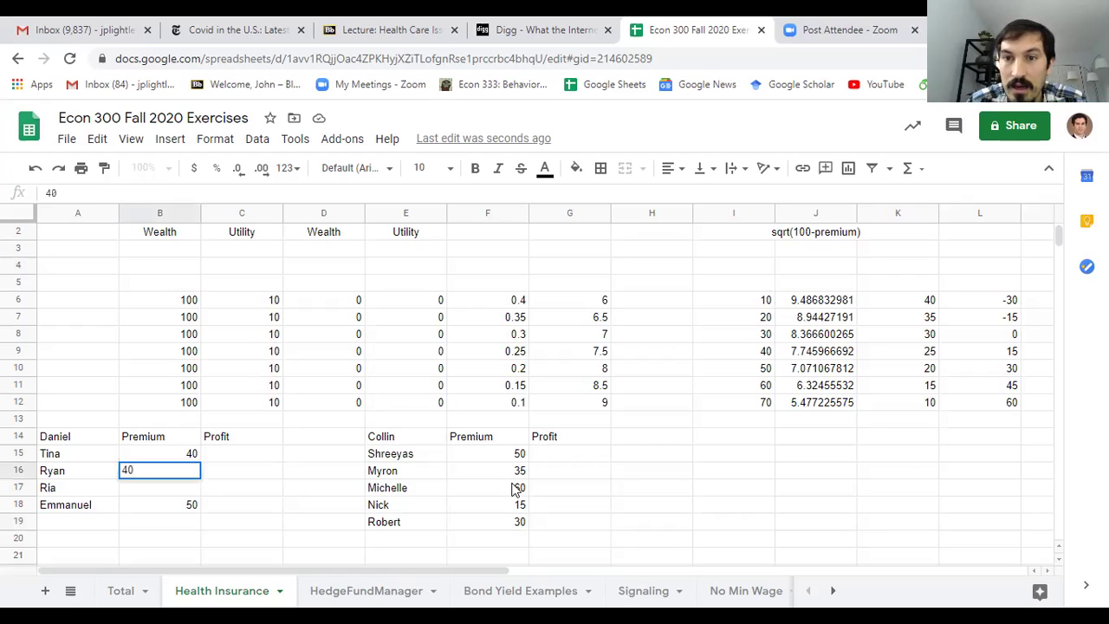
key("Return")
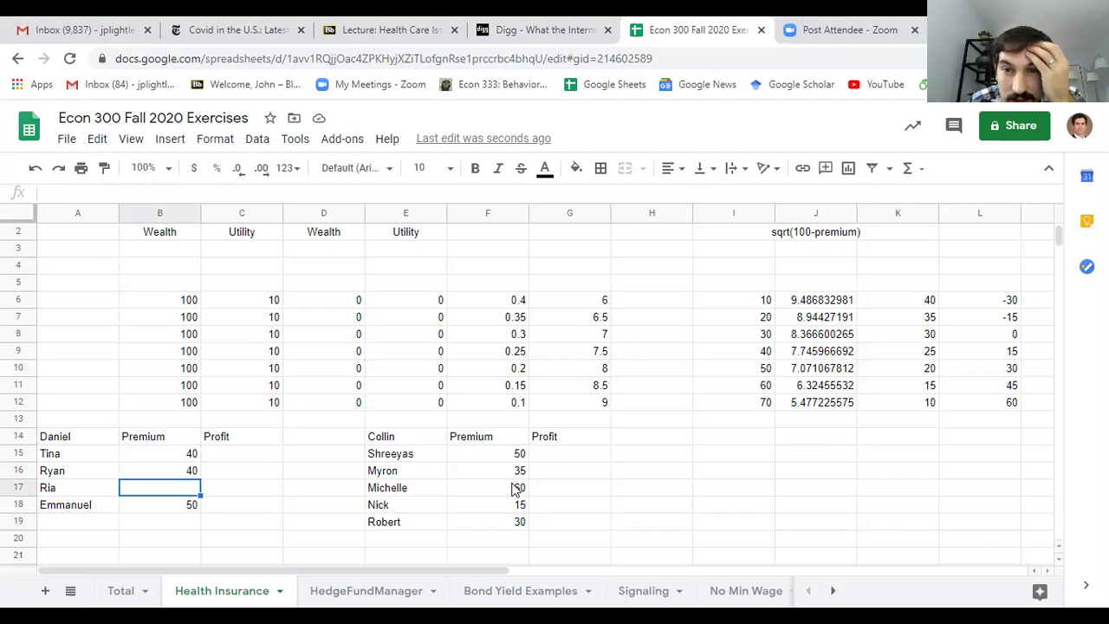
type("34")
key("Return")
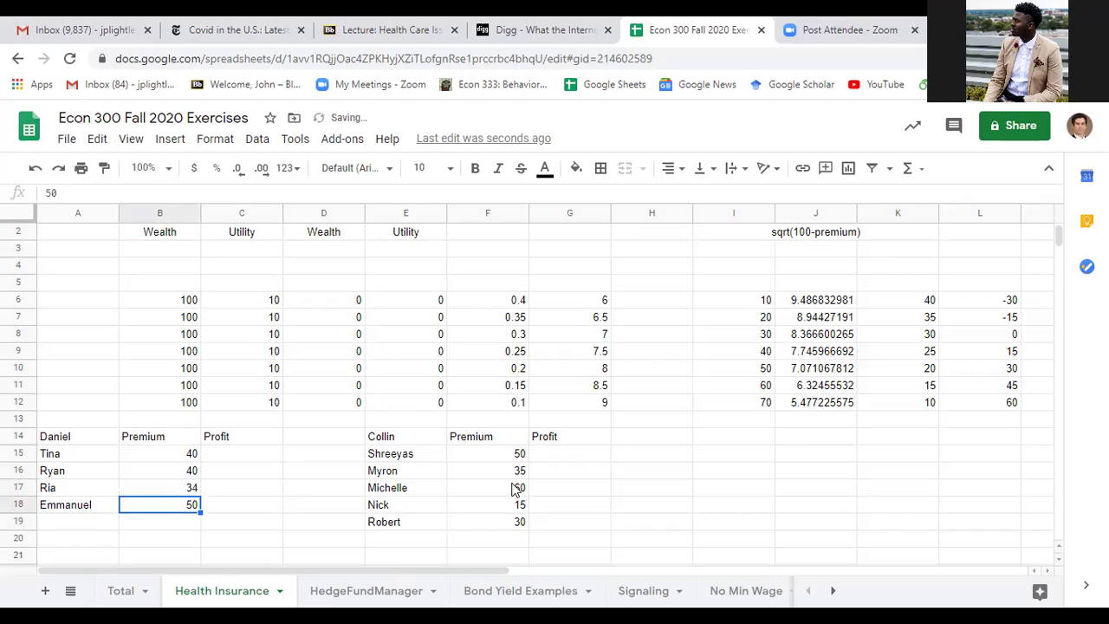
Step: Move the second group's table of names, premiums and profit from E14:G19 to G14:I19
left_click(259, 455)
left_click(268, 438)
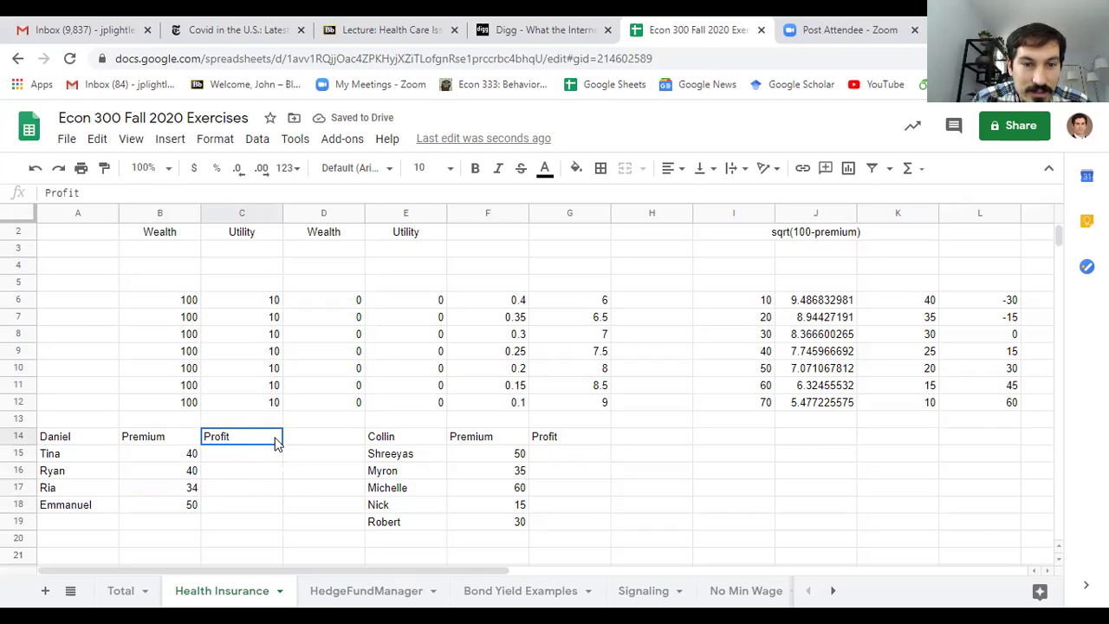
left_click(399, 440)
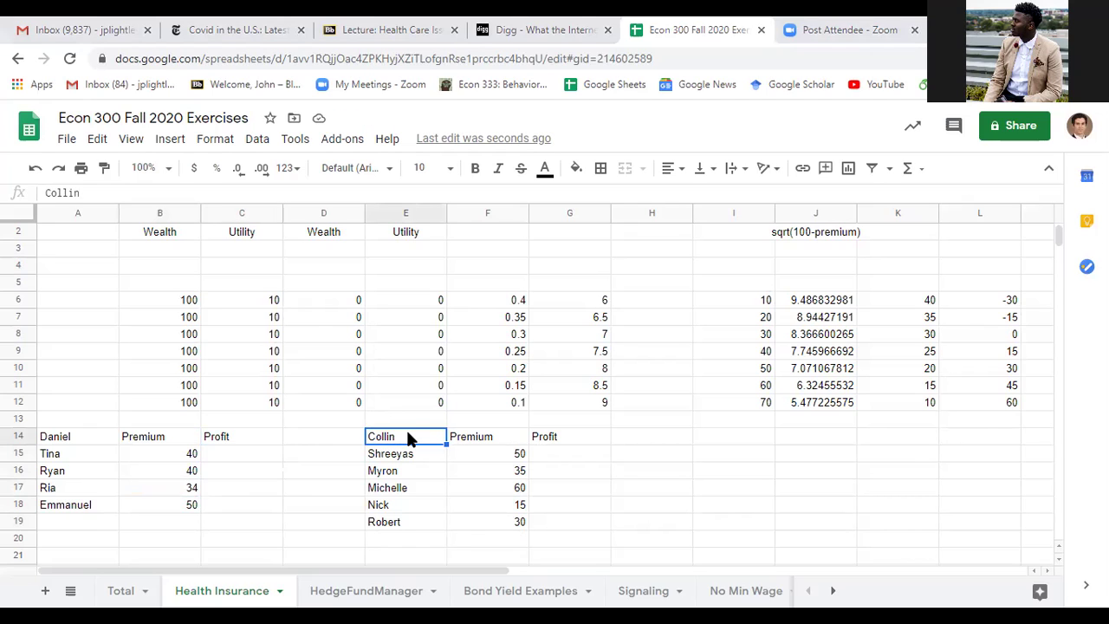
left_click_drag(401, 438, 549, 525)
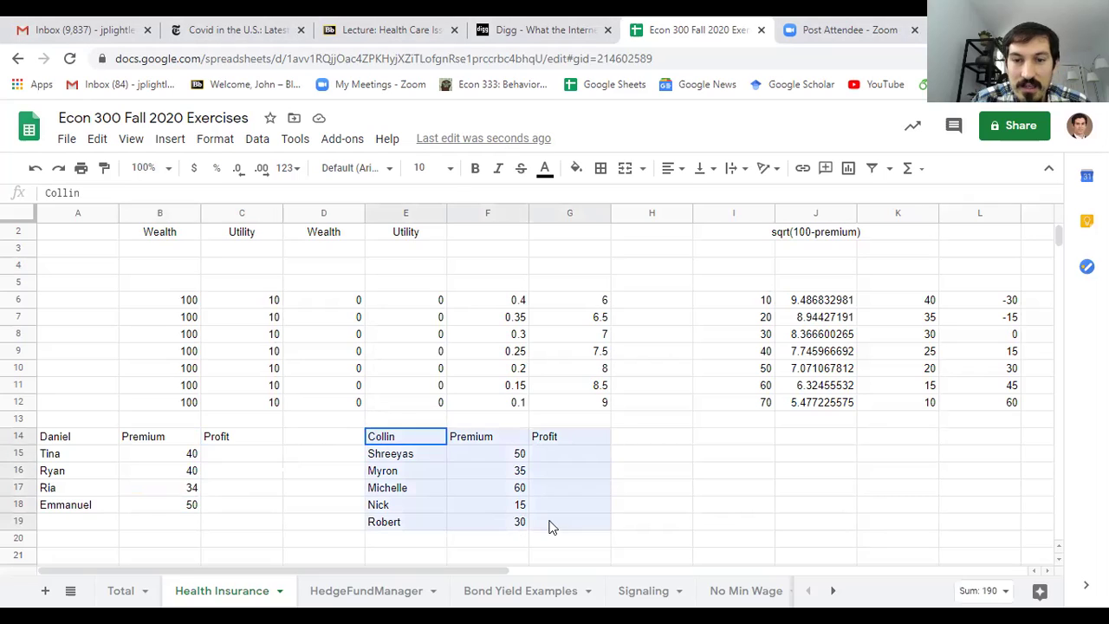
left_click_drag(523, 424, 613, 444)
Step: Shift the first group's Profit heading to D14 and enter the heading Pr(sick) in C14
left_click(313, 442)
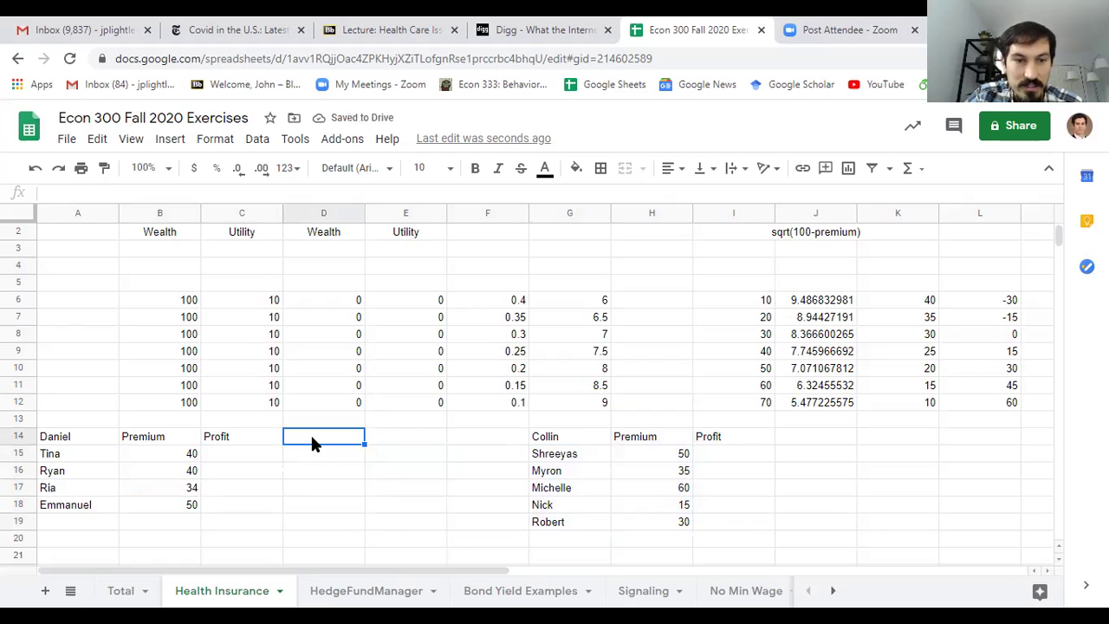
left_click(244, 443)
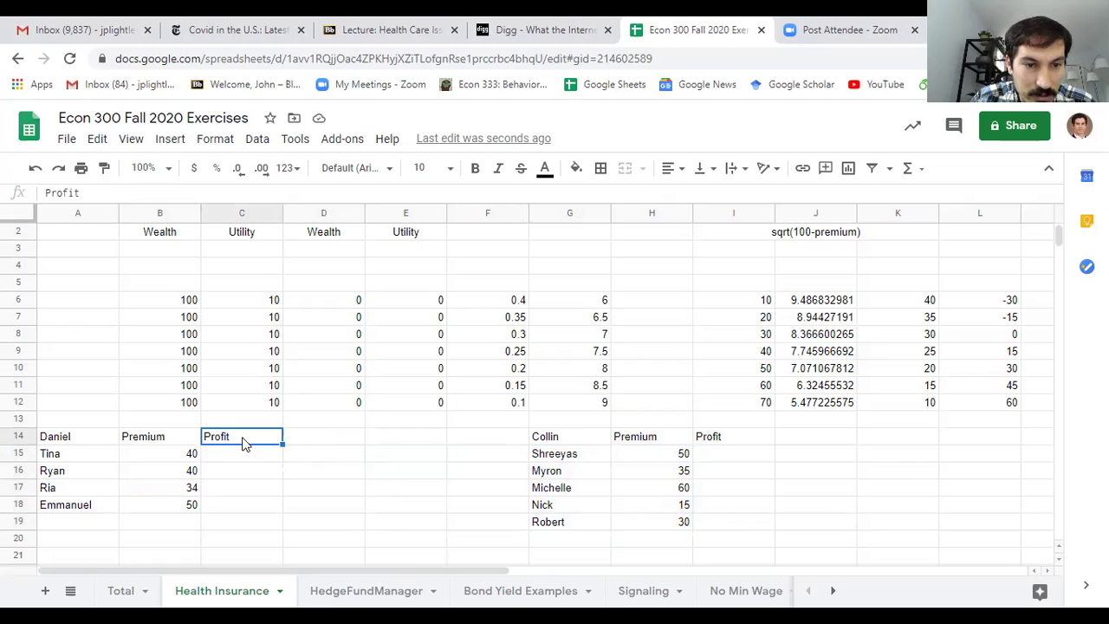
key("ctrl+c")
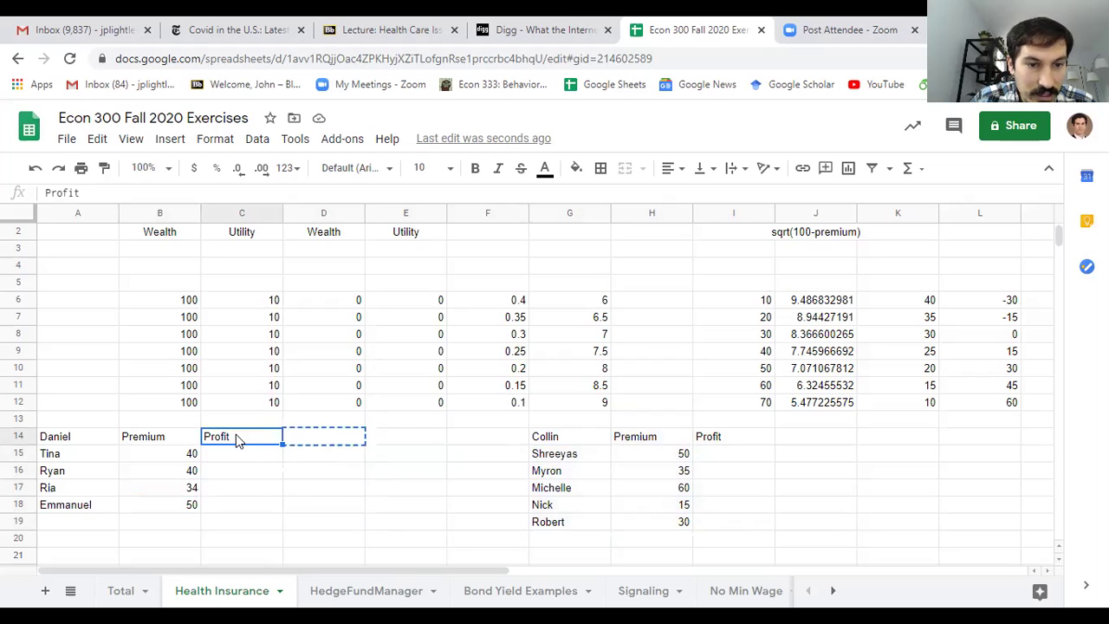
key("ctrl+z")
type("Pr(sick)")
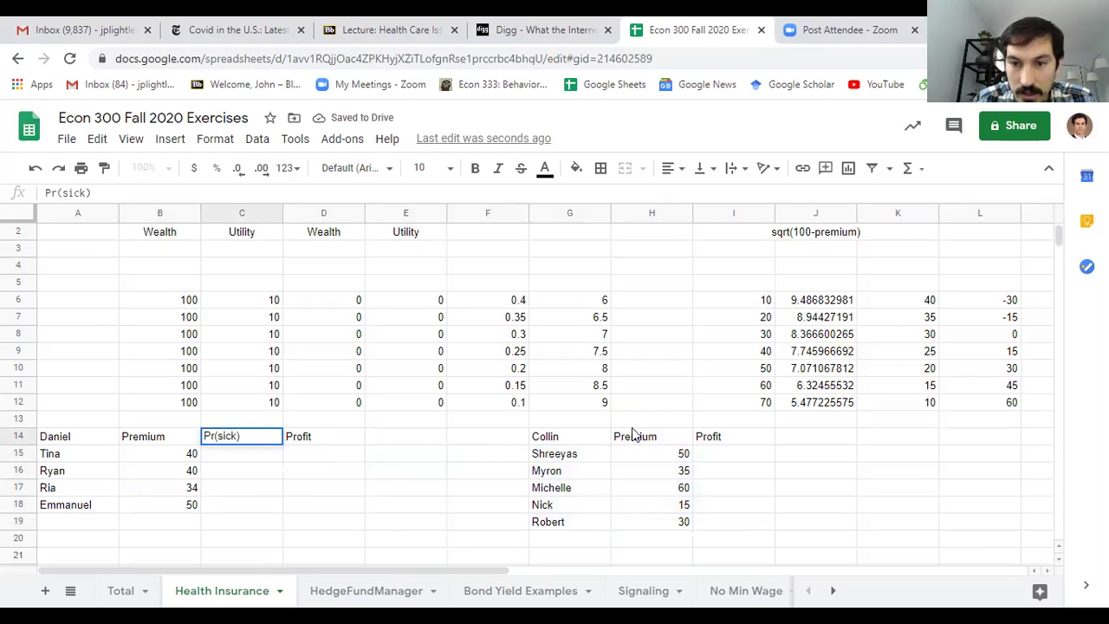
Step: Shift the second group's Profit heading to J14 and enter the heading Pr(sick) in I14
left_click(719, 438)
left_click_drag(742, 427, 804, 440)
left_click(726, 433)
type("Pr(sick)")
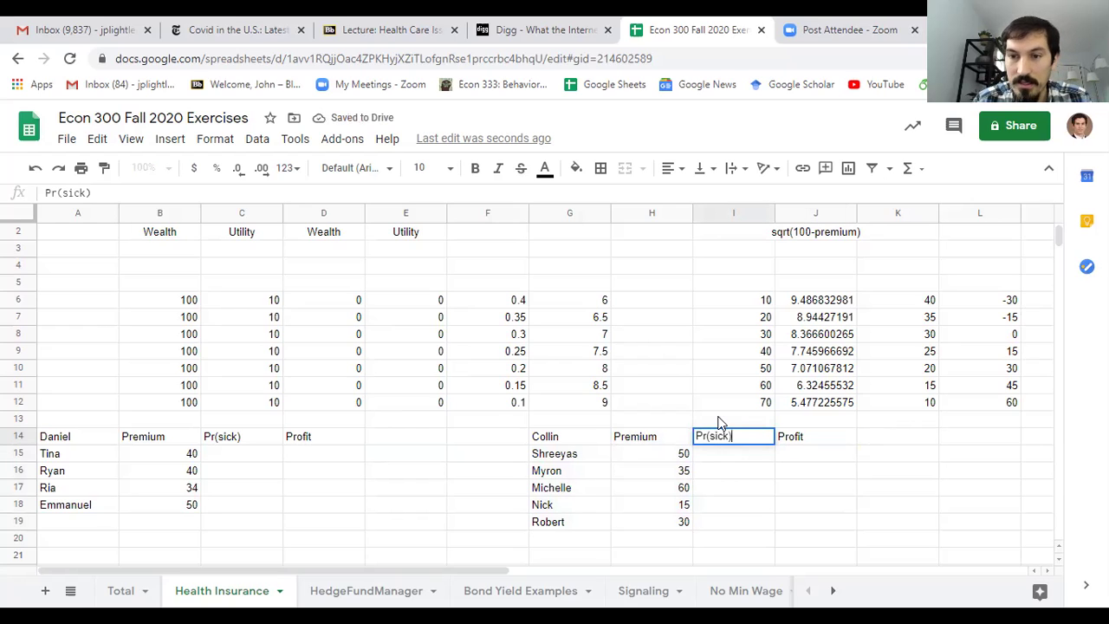
key("Return")
Step: Enter a sickness probability of 0.1 for the second group's first two participants in I15 and I16
left_click(250, 458)
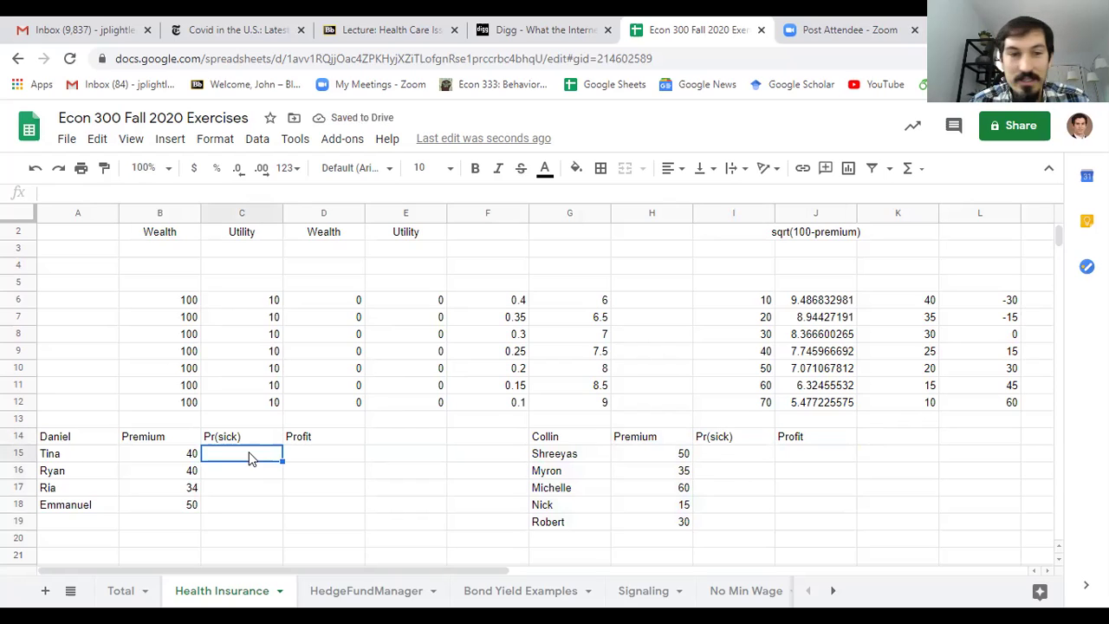
key("Right")
key("Right")
key("Right")
key("Right")
key("Right")
key("Right")
key("Down")
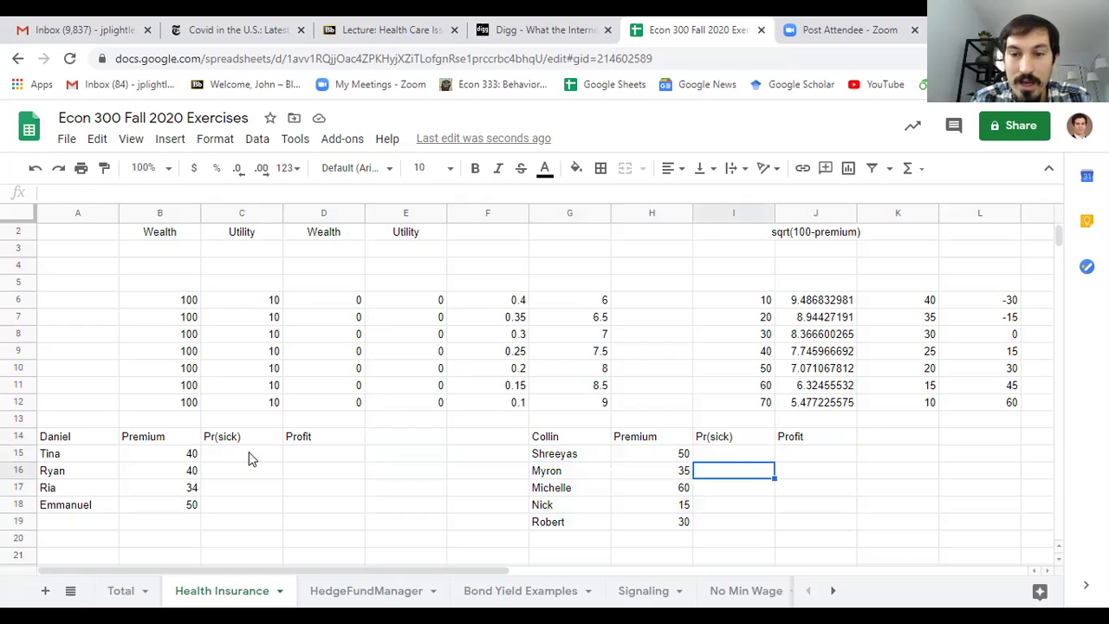
key("Up")
key("Down")
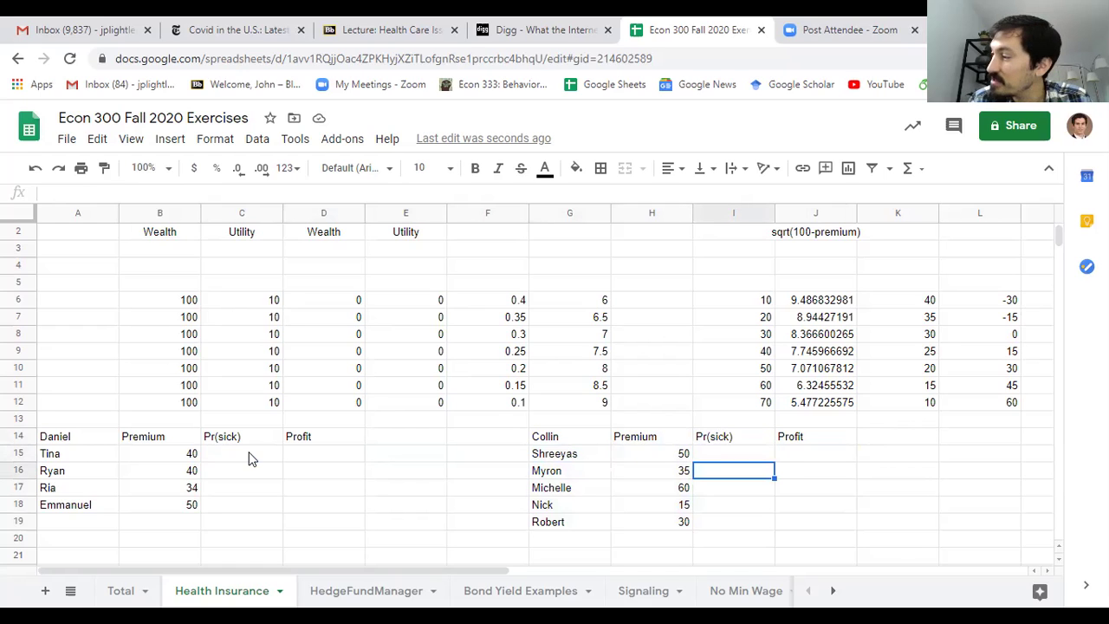
key("Up")
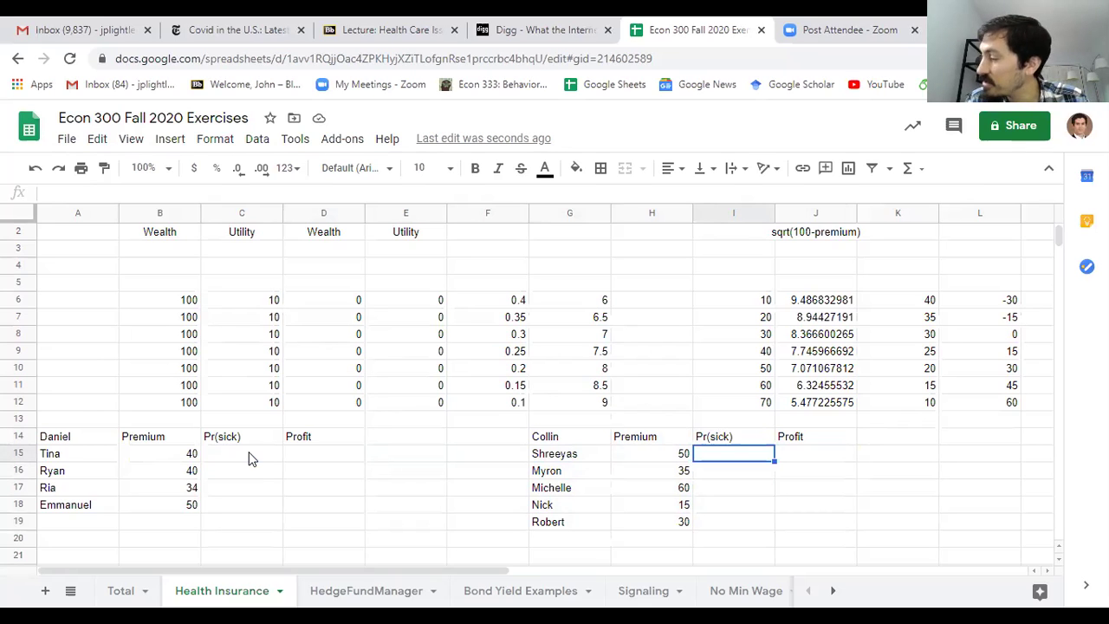
type(".1")
key("Return")
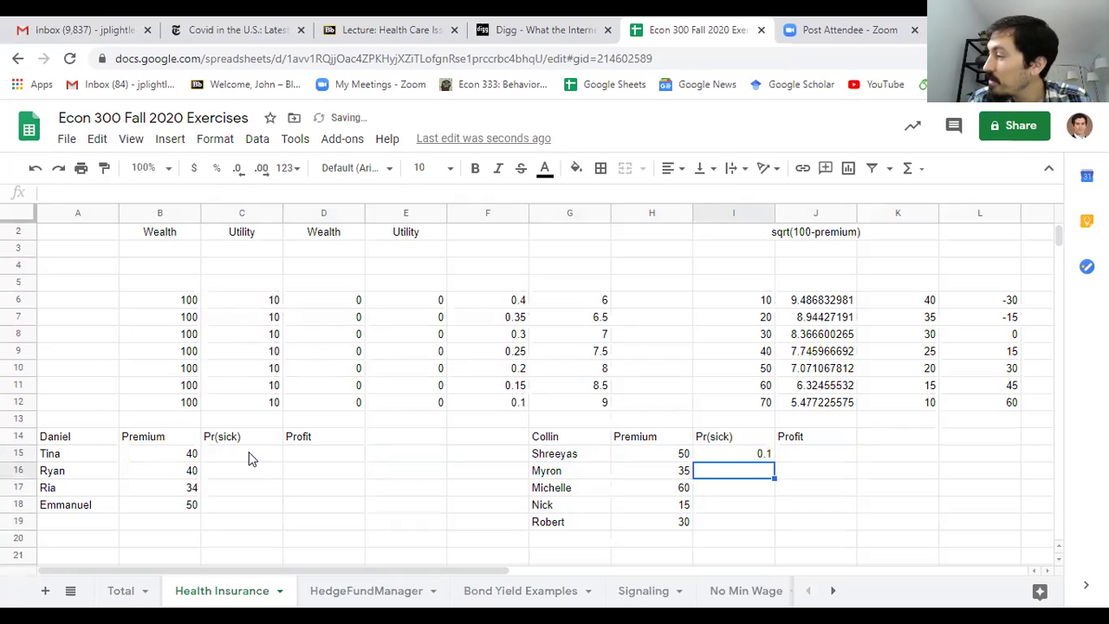
type(".1")
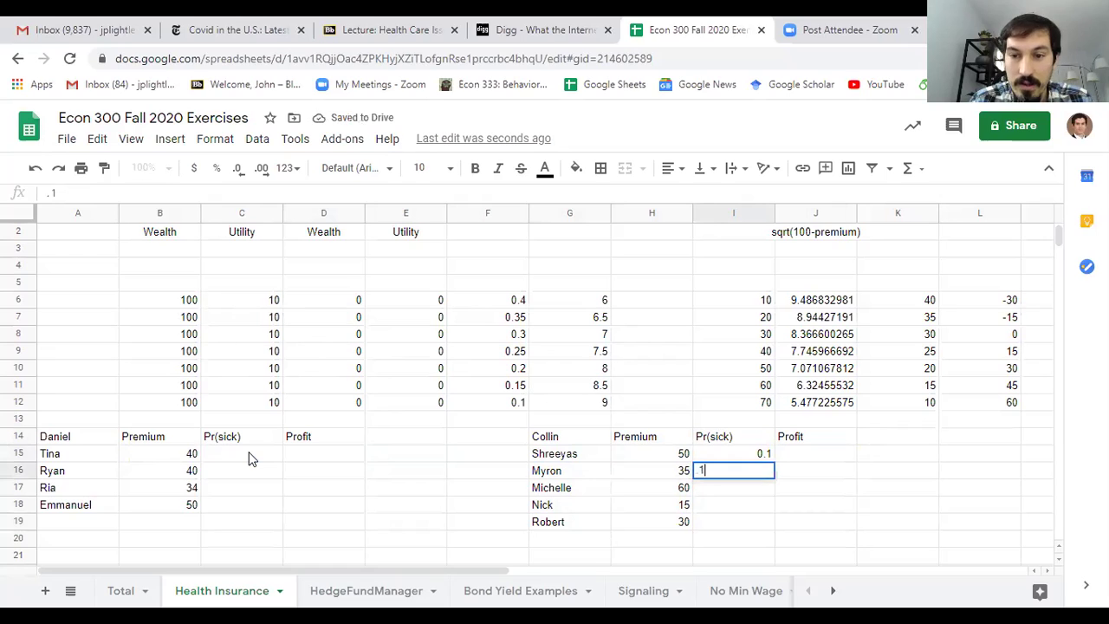
key("Return")
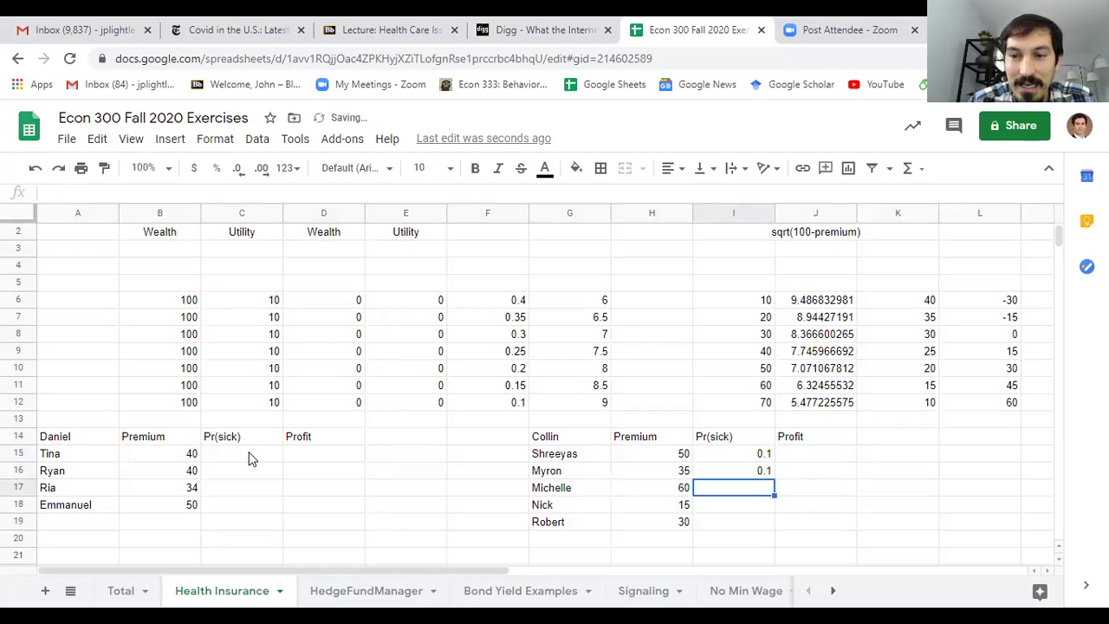
Step: Fill in the second group's remaining sickness probabilities: 0.4 in I17, 0.4 in I18 and 0.1 in I19
type(".4")
key("Return")
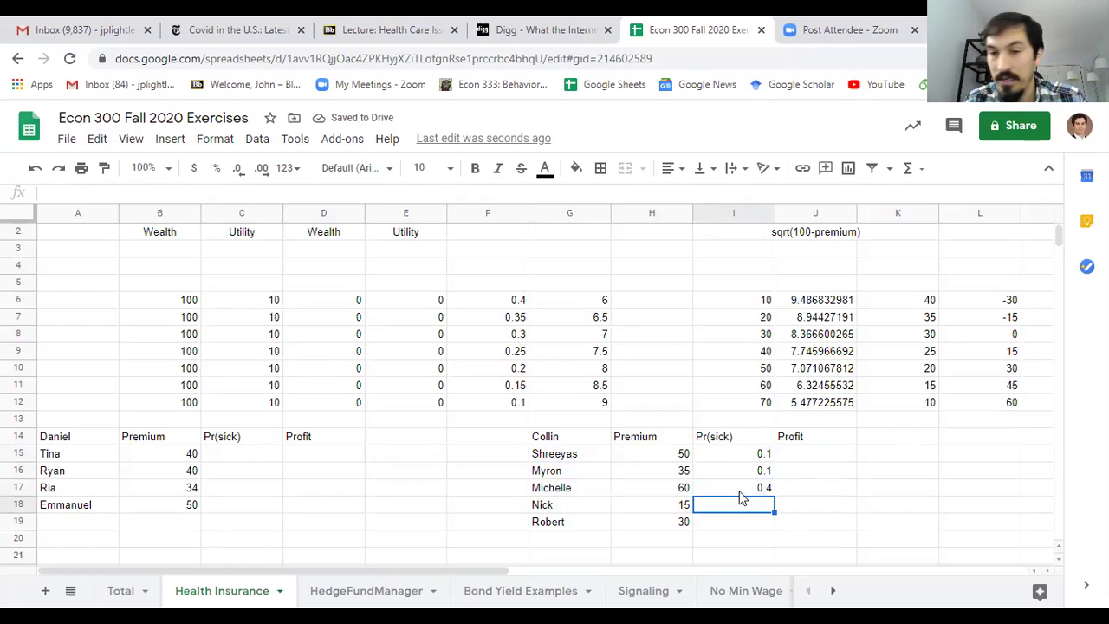
type(".4")
key("Return")
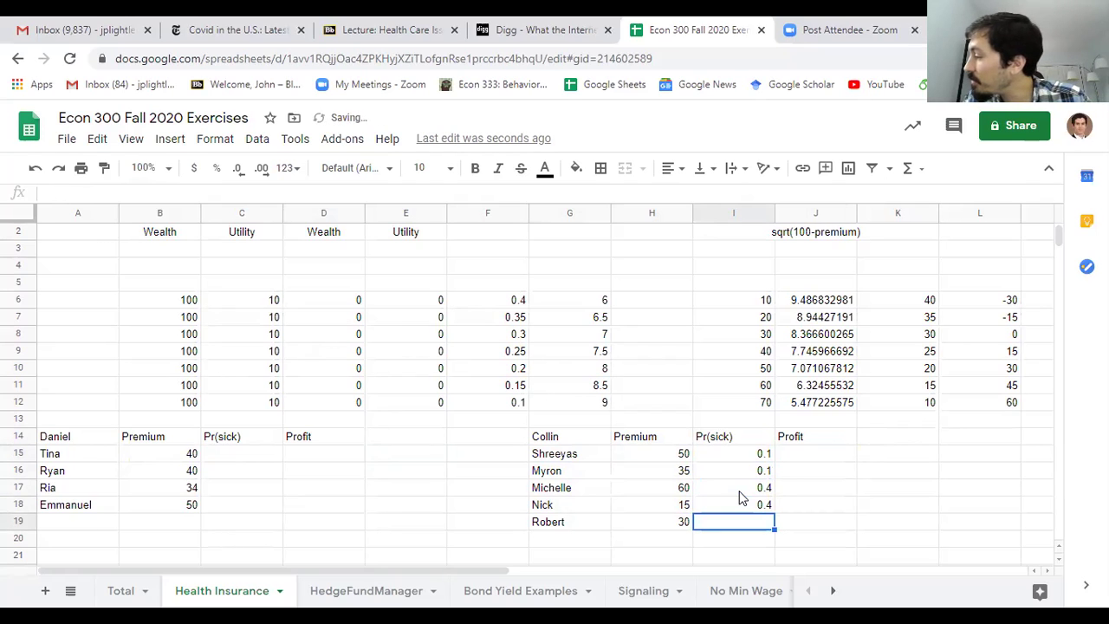
type(".1")
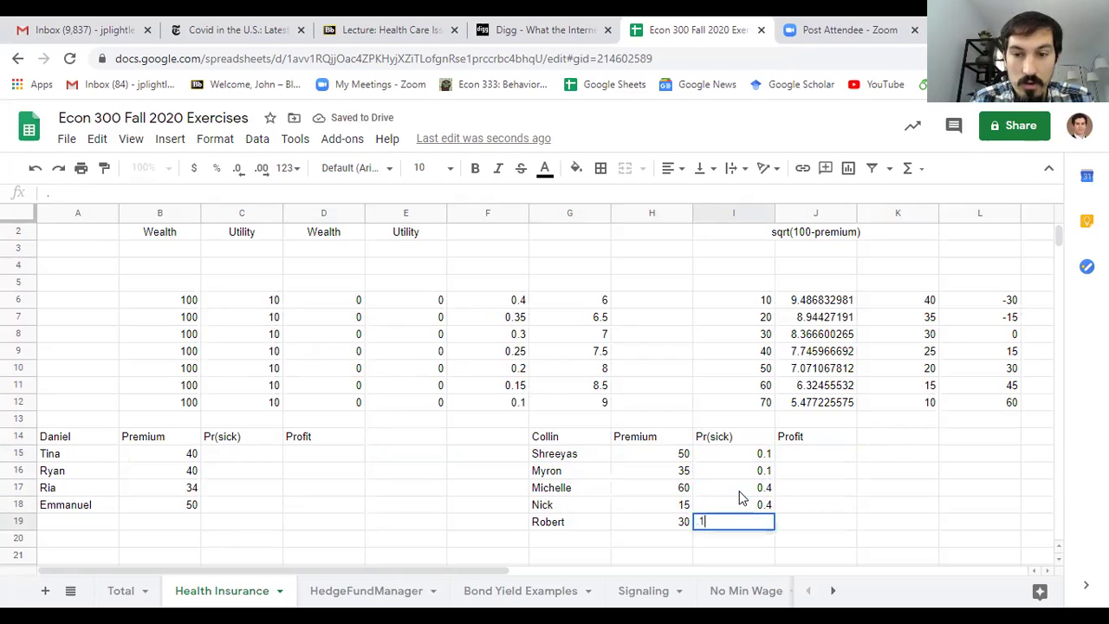
key("Return")
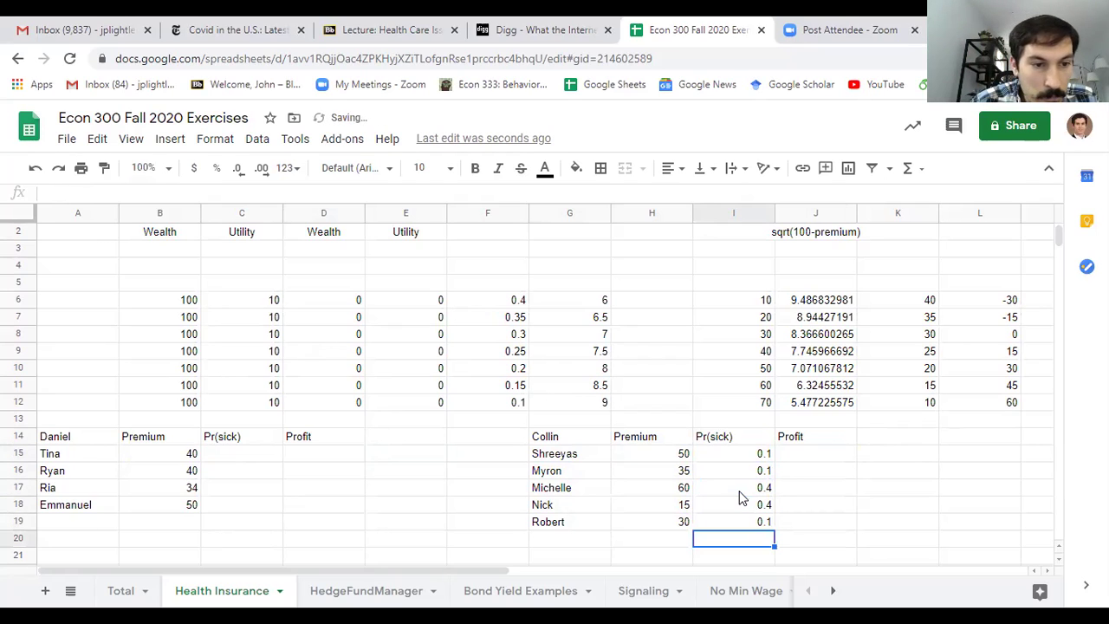
Step: Enter the first group's sickness probabilities: 0.1 in C15 and C16, and 0.4 in C17 and C18
left_click(260, 457)
type(".1")
key("Return")
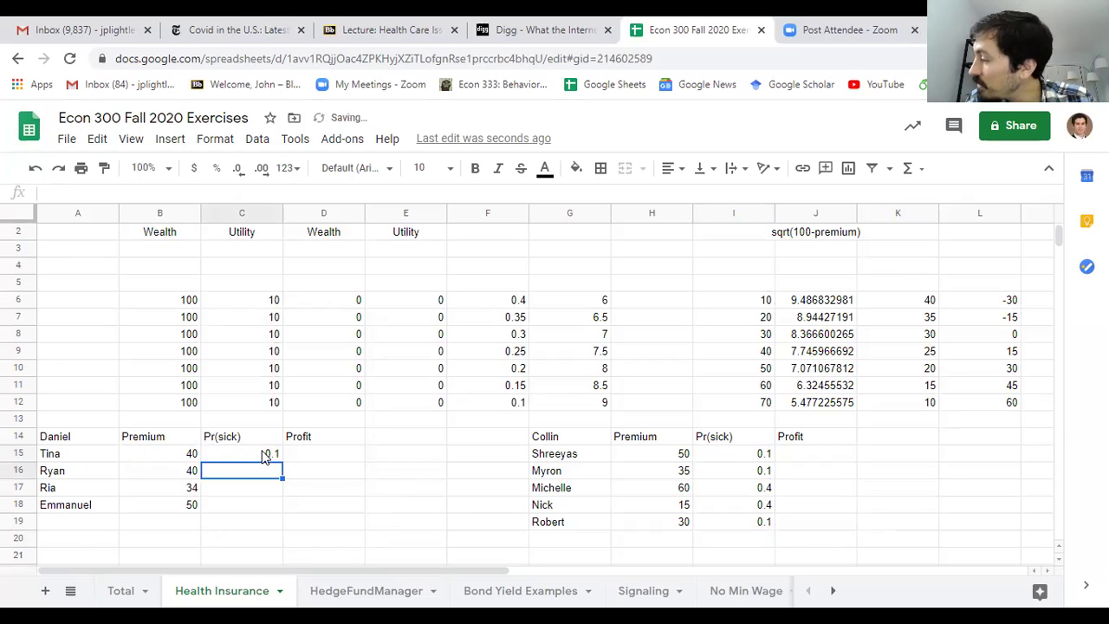
type(".1")
key("Return")
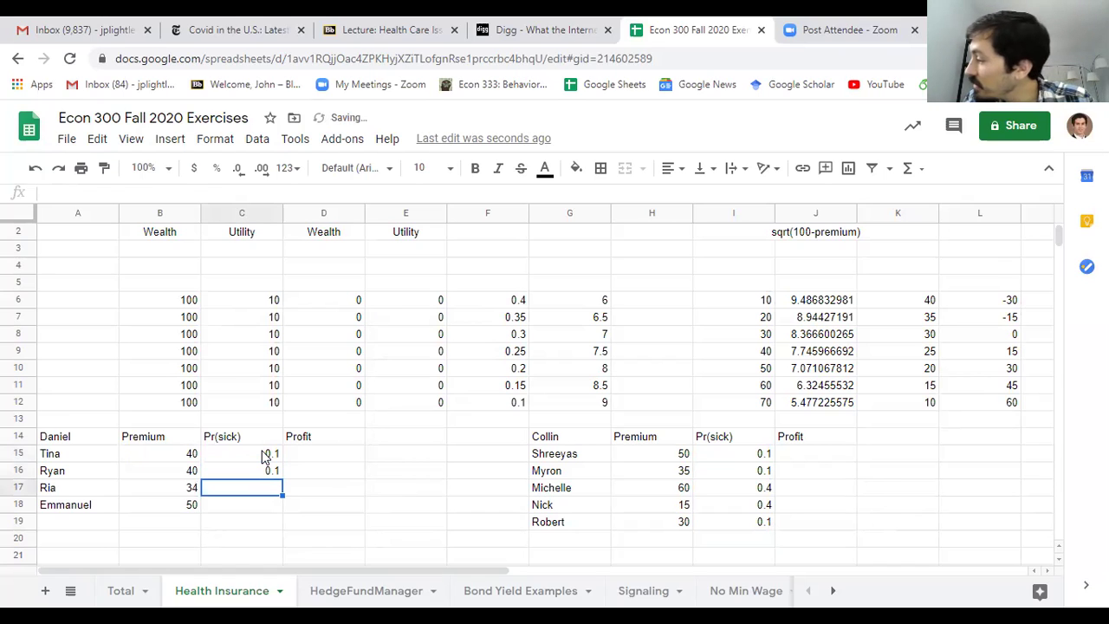
type(".4")
key("Return")
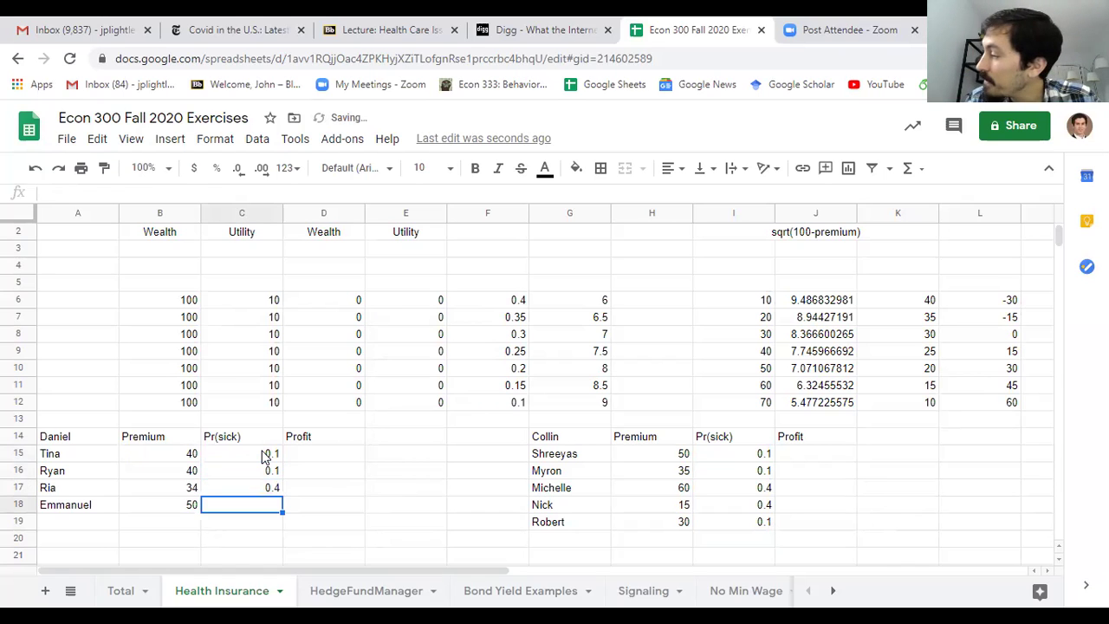
type(".4")
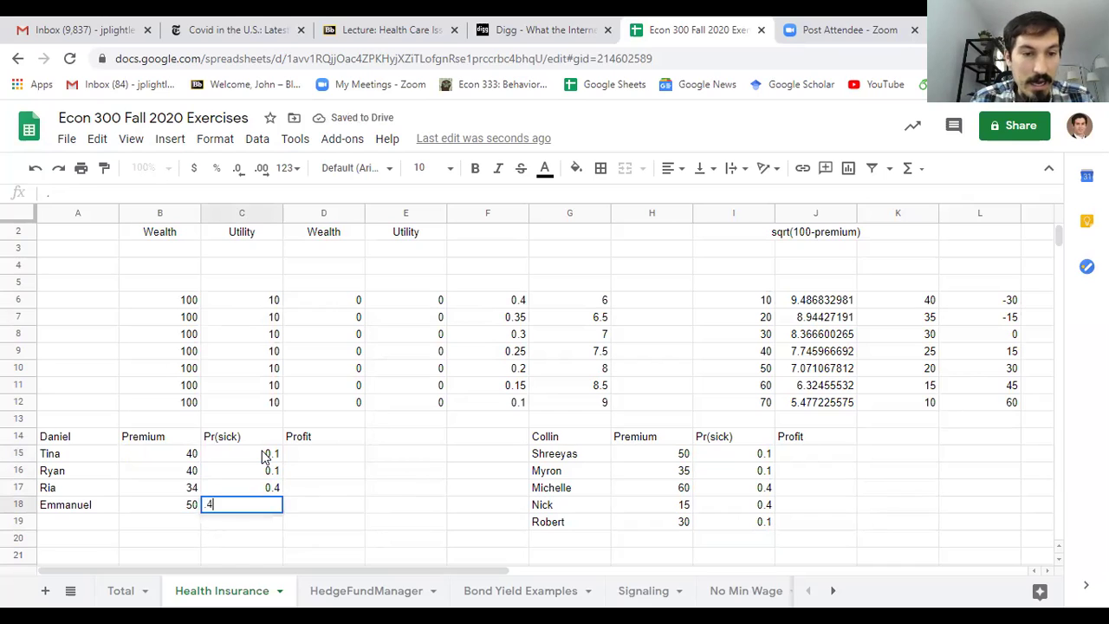
left_click(332, 459)
Step: Calculate the first group's profit in D15 with =B15-100*C15 and fill the formula down to D18
left_click(346, 501)
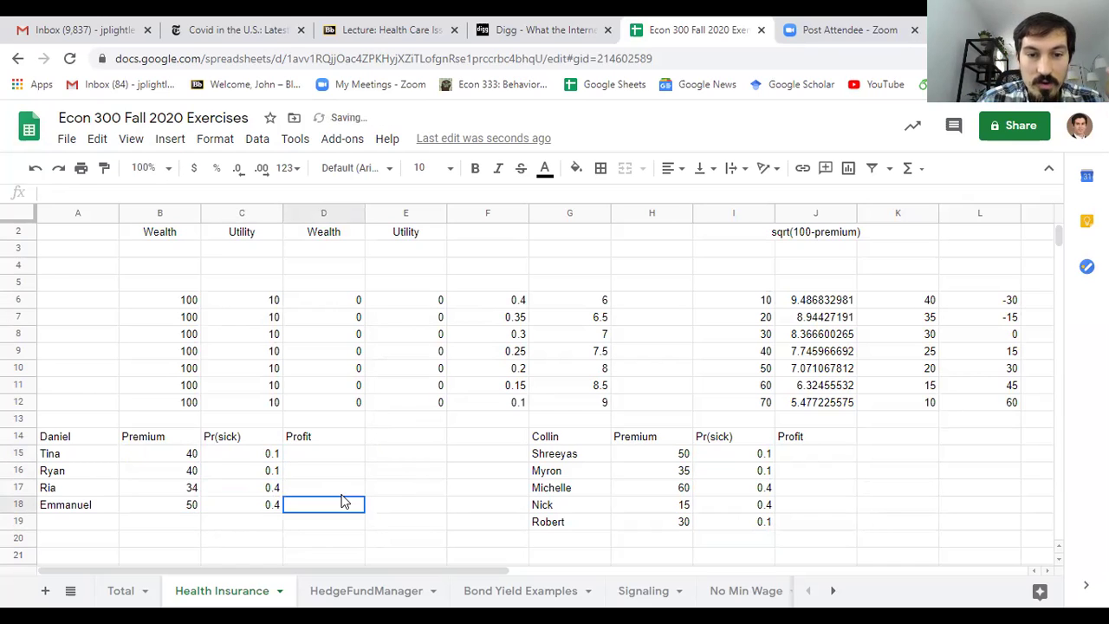
left_click(344, 464)
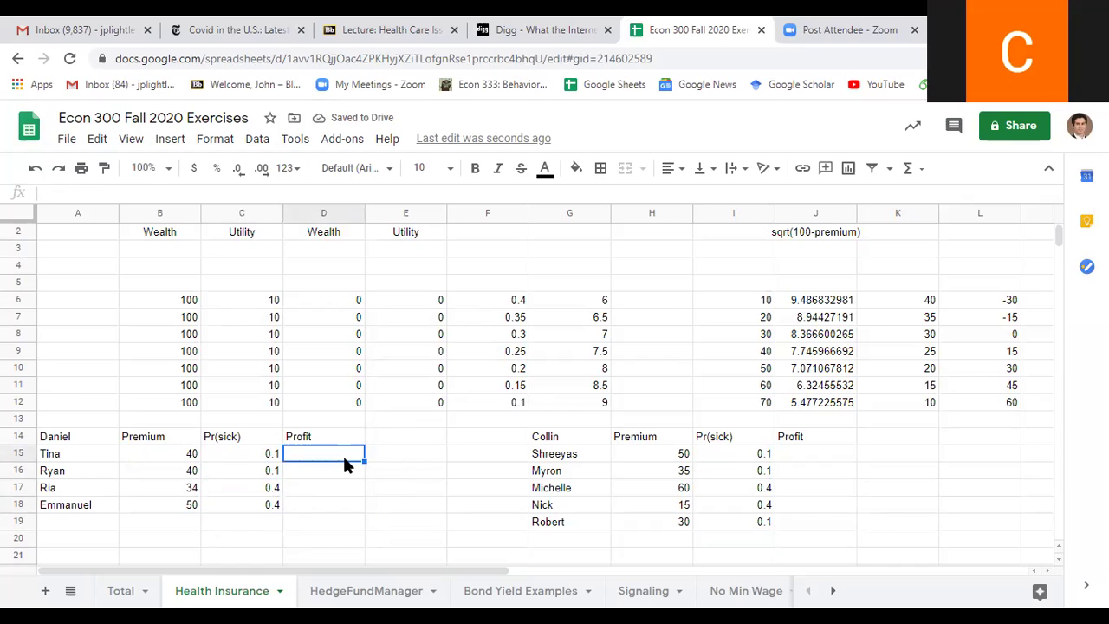
type("=")
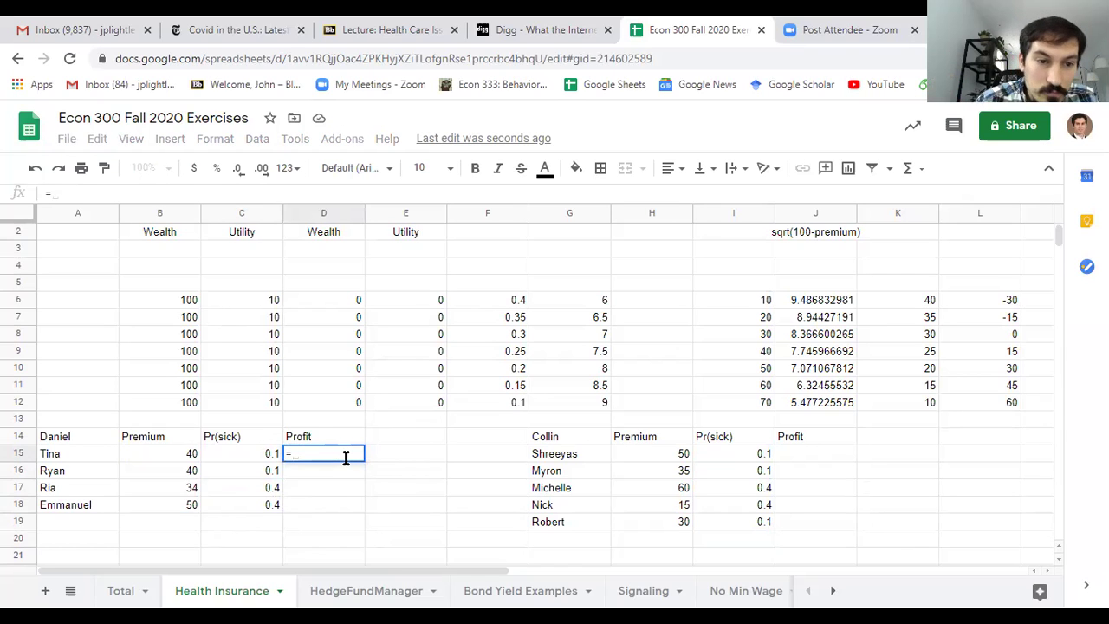
key("Left")
key("Left")
type("-100")
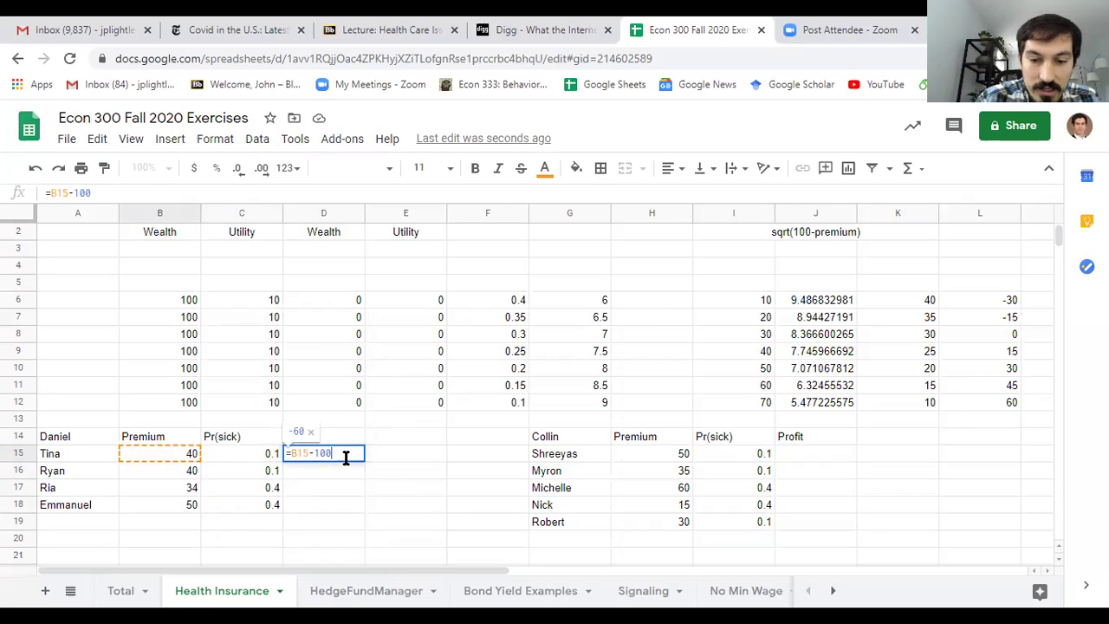
type("*")
key("Left")
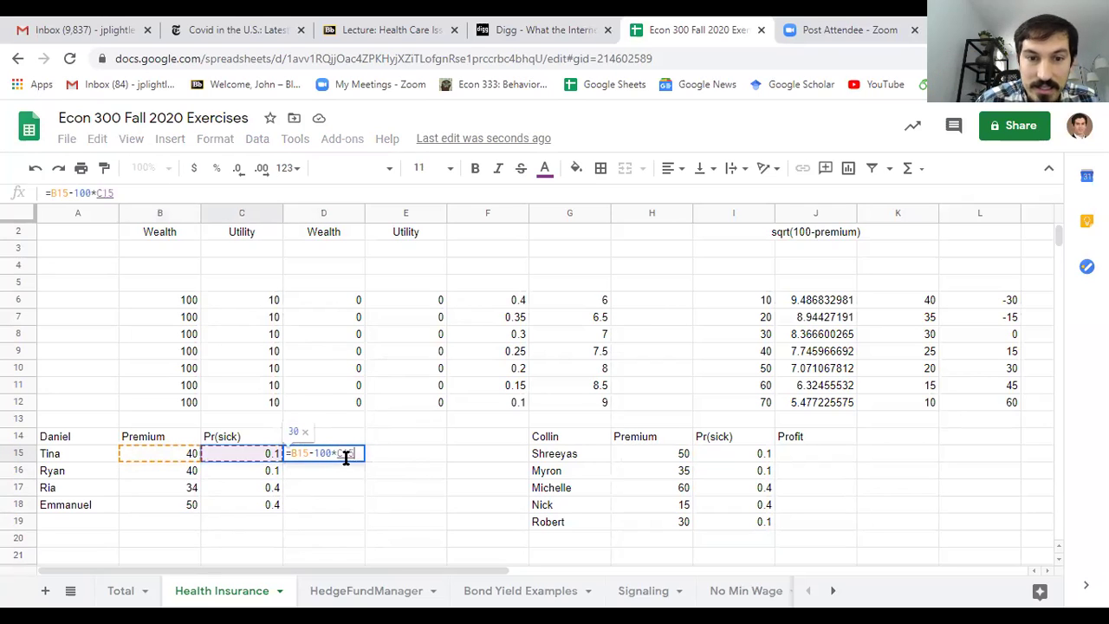
key("Return")
left_click(343, 456)
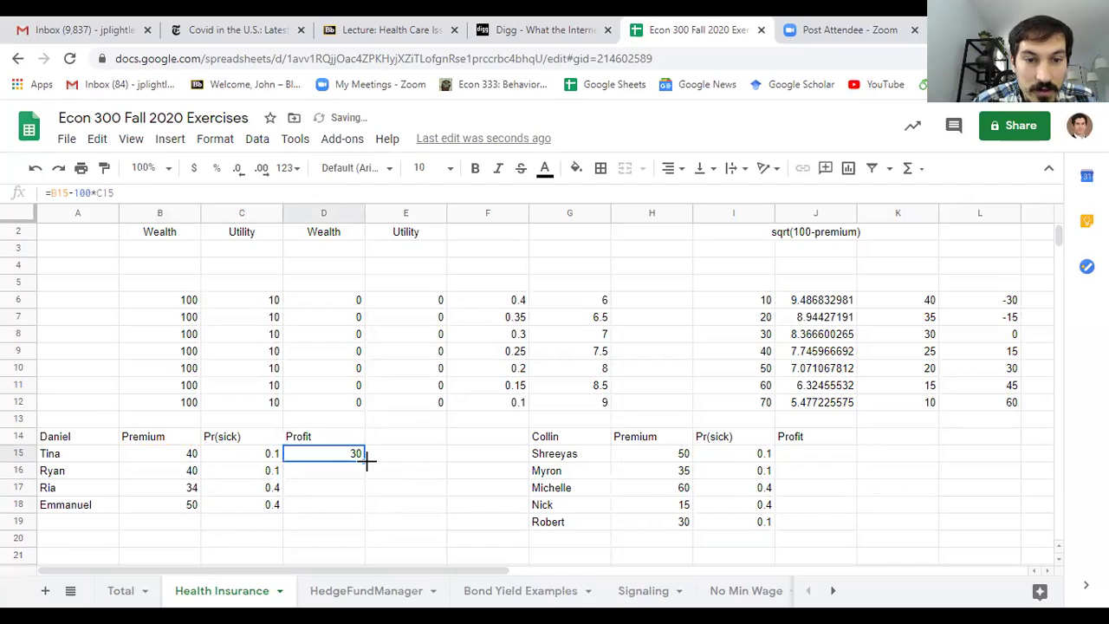
left_click_drag(363, 506, 367, 511)
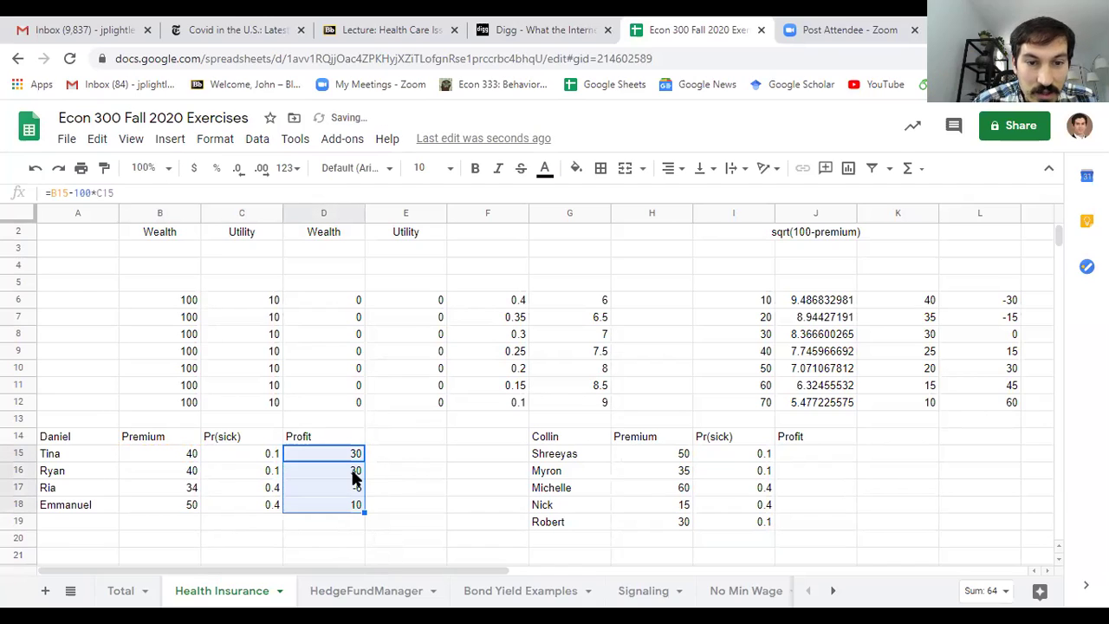
Step: Enter 64 in D20 as the first group's total profit
left_click(336, 538)
type("64")
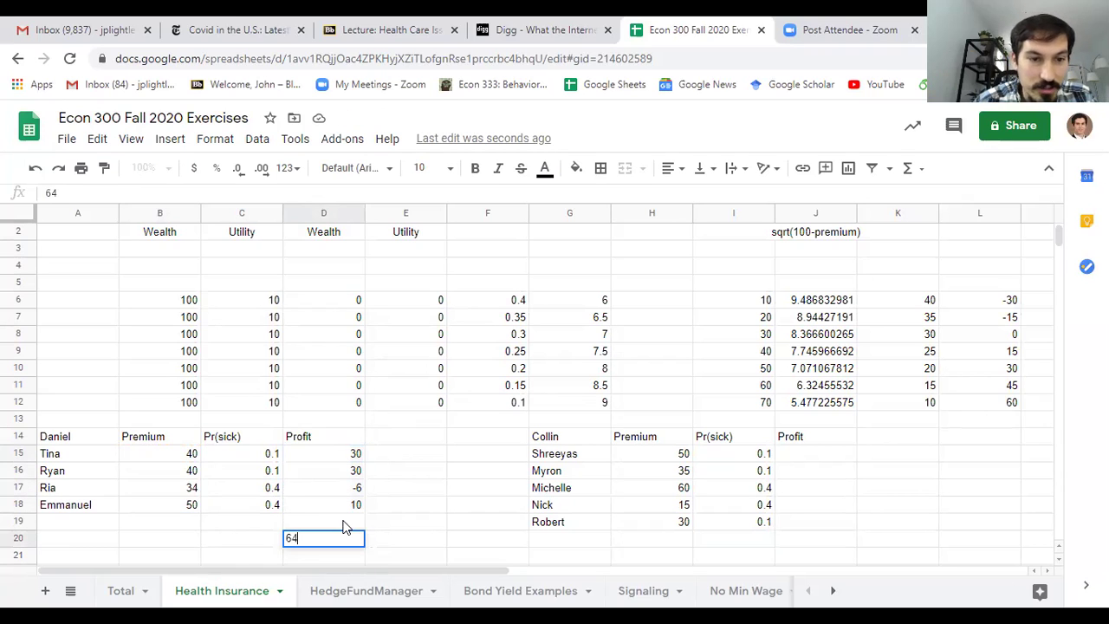
key("Return")
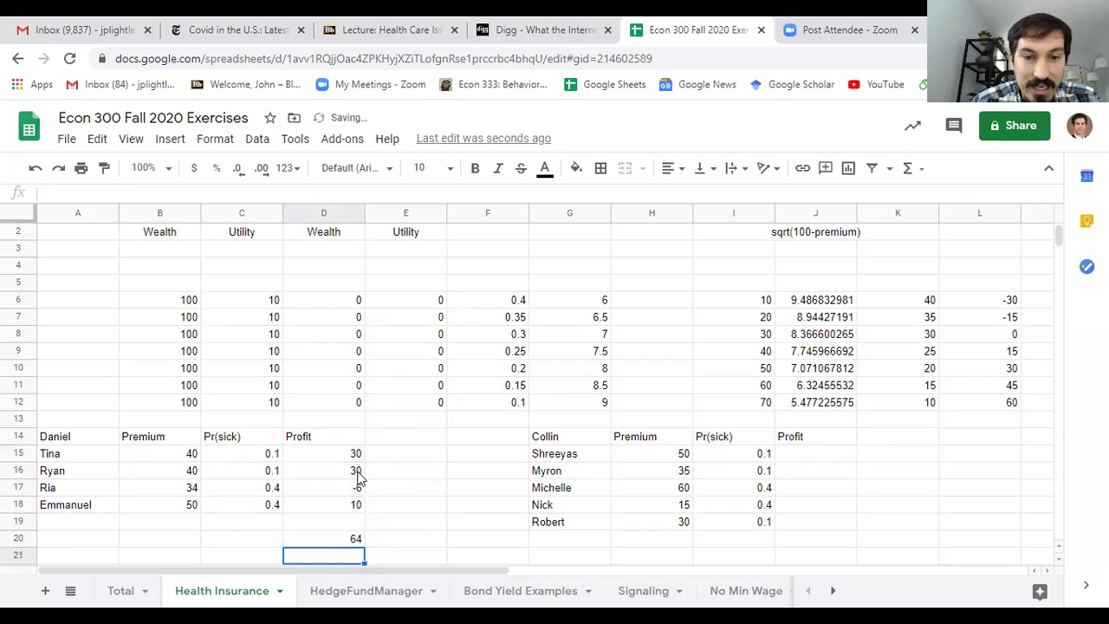
Step: Calculate the profit for the second group's first participant in J15 with =H15-100*I15
left_click(806, 455)
type("=")
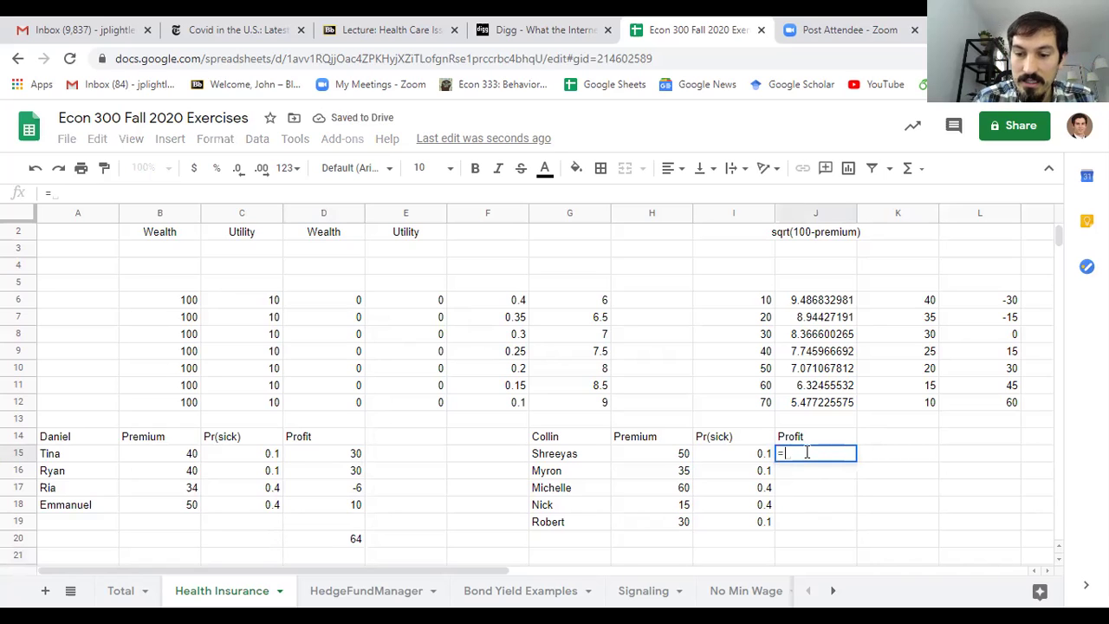
key("Left")
key("Left")
type("-100*")
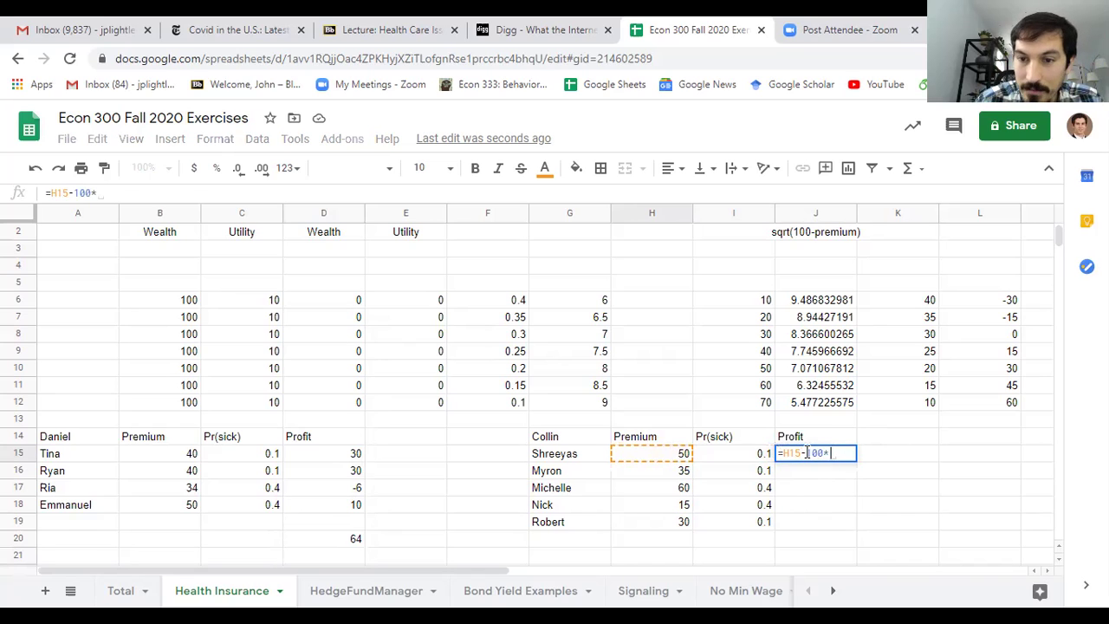
key("Left")
key("Return")
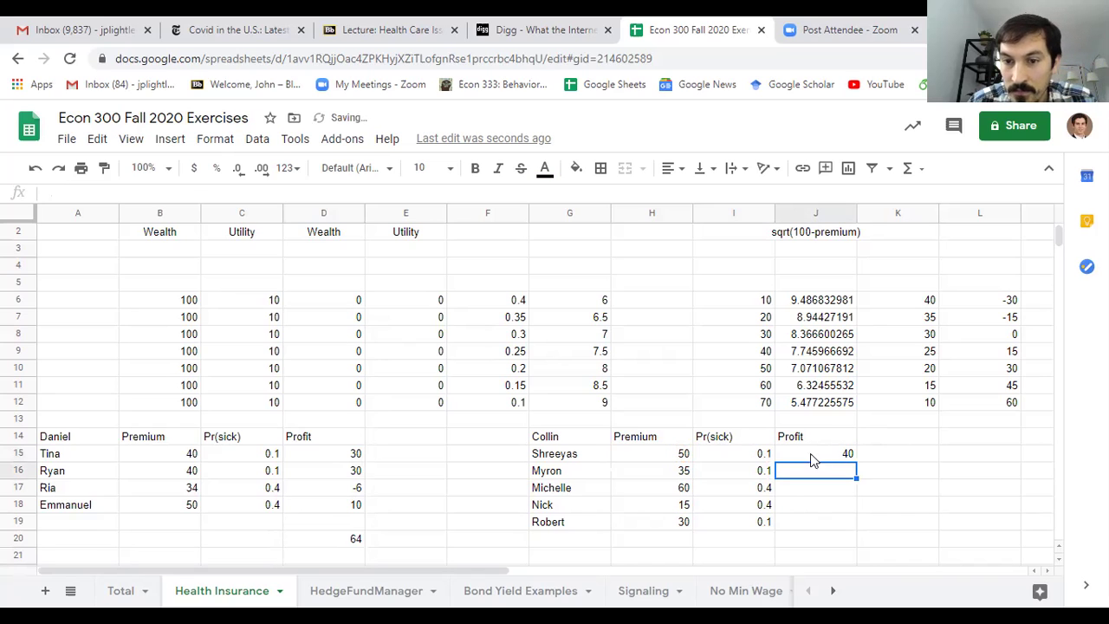
Step: Fill the second group's profit formula from J15 down to J19 and enter 80 in J21 as that group's total profit
left_click(810, 453)
left_click_drag(856, 461, 887, 523)
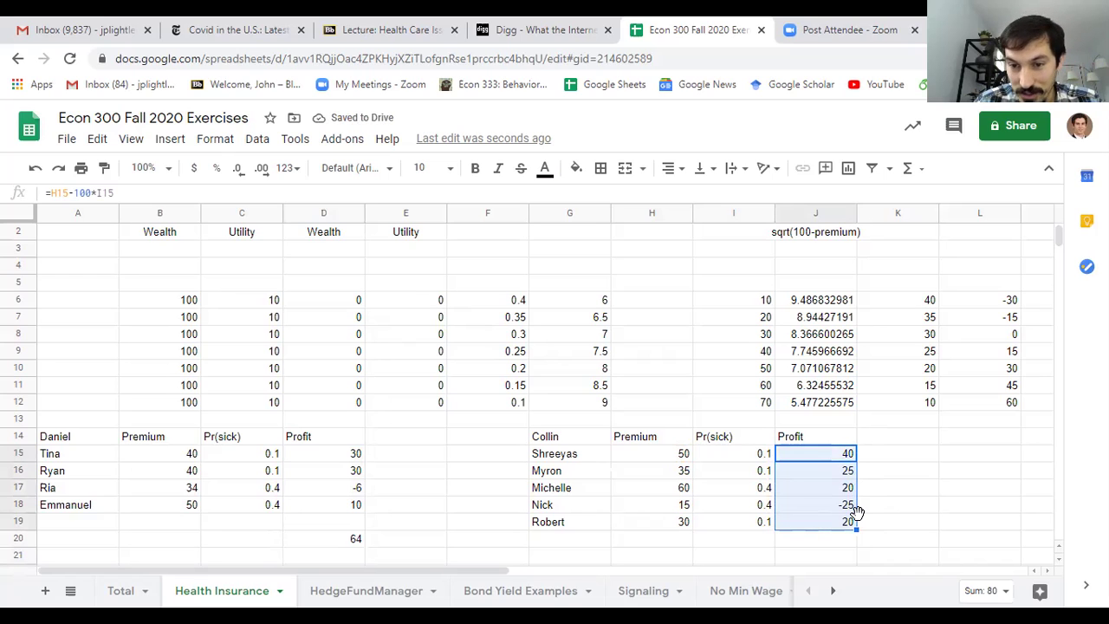
left_click(828, 556)
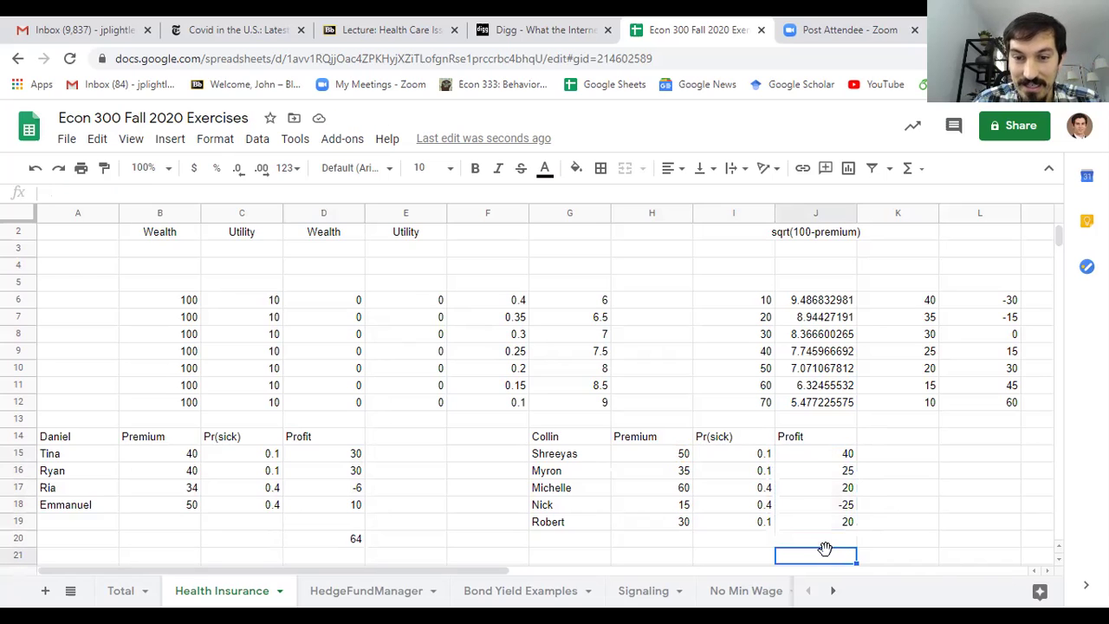
left_click_drag(832, 523, 824, 461)
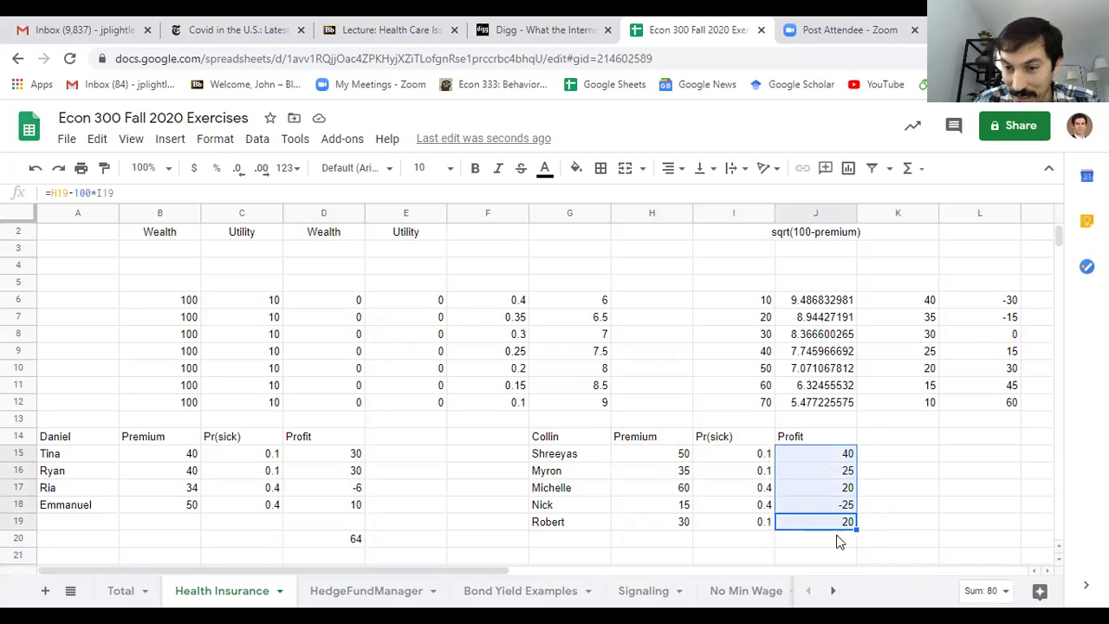
left_click(828, 544)
key("Down")
type("80")
key("Return")
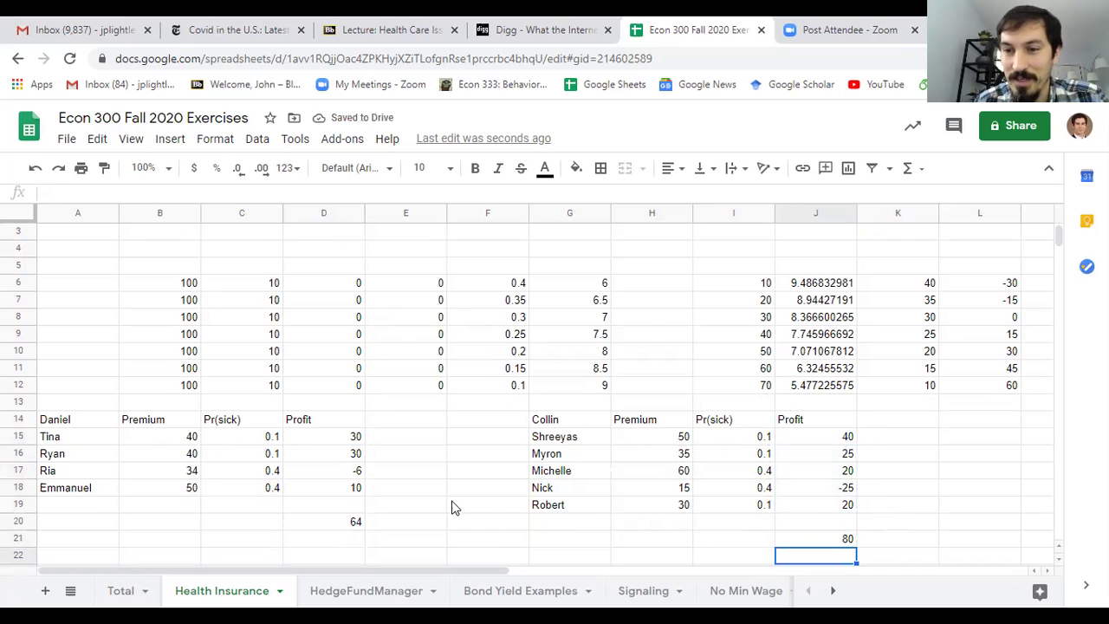
scroll(451, 505, "up", 1)
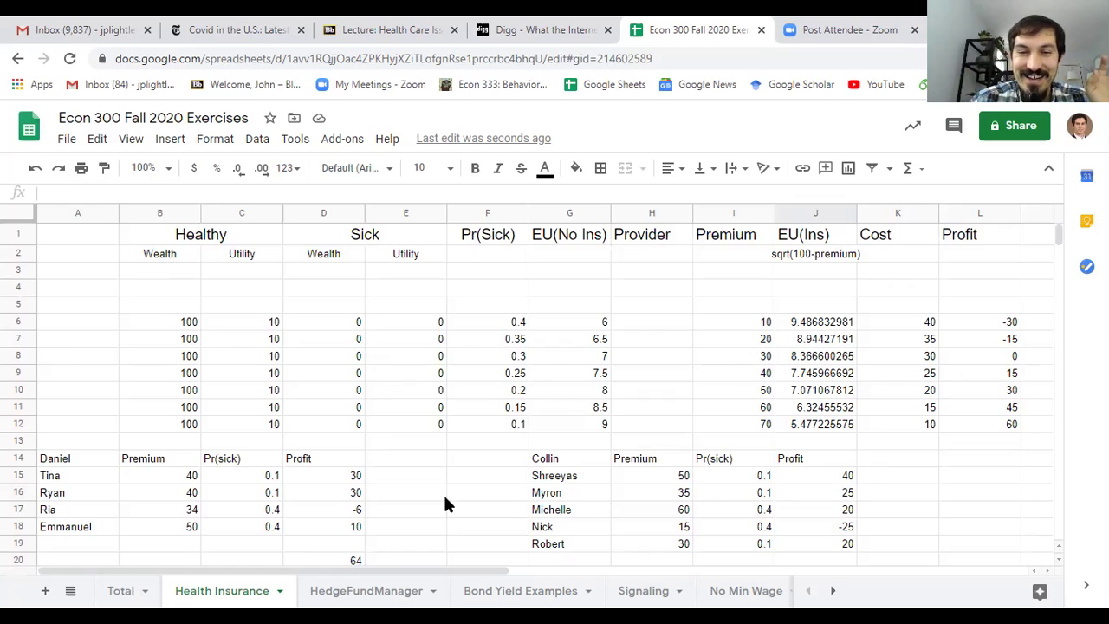
scroll(444, 494, "down", 2)
scroll(445, 490, "up", 2)
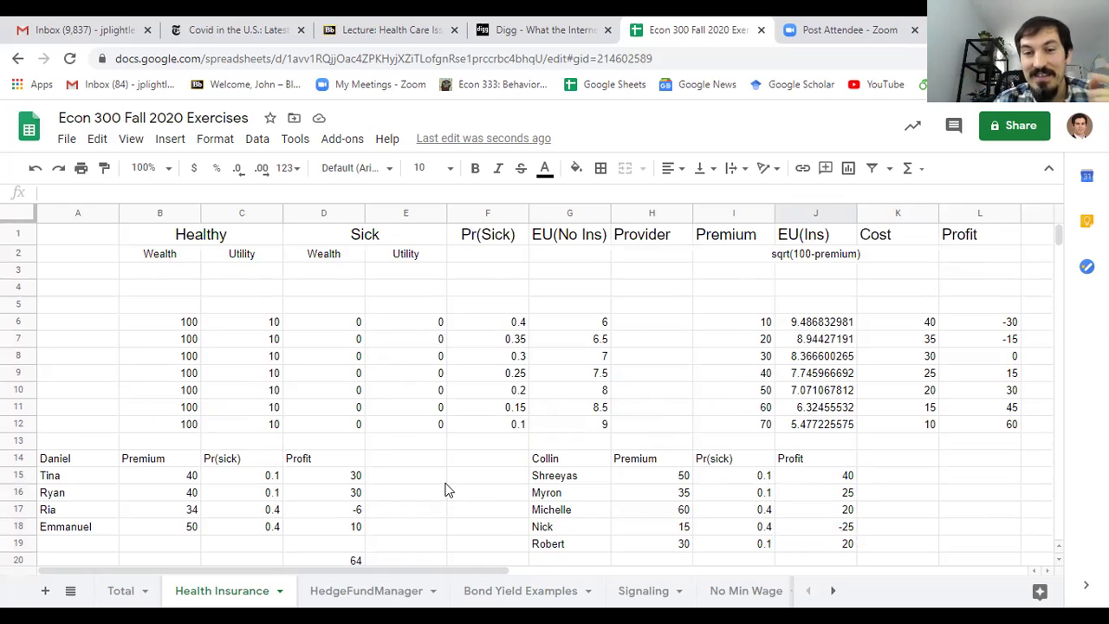
scroll(444, 490, "down", 1)
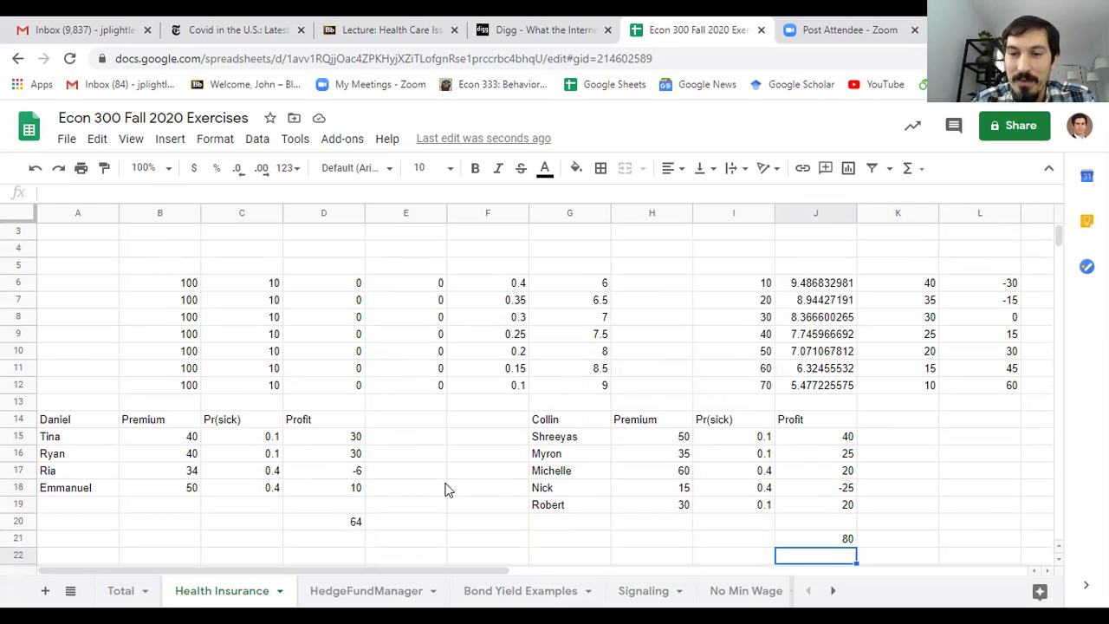